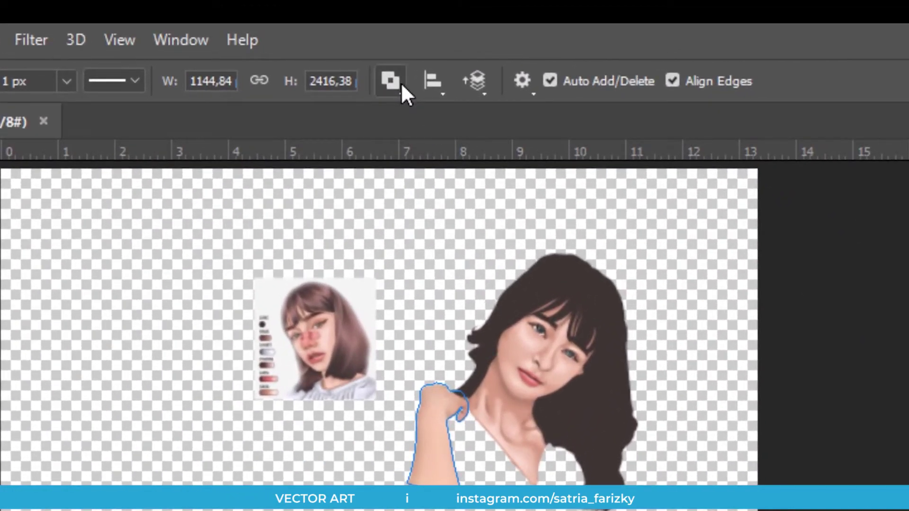
Add anchors on Shape 17 copy's lower edge and curve its bottom corner
click(390, 80)
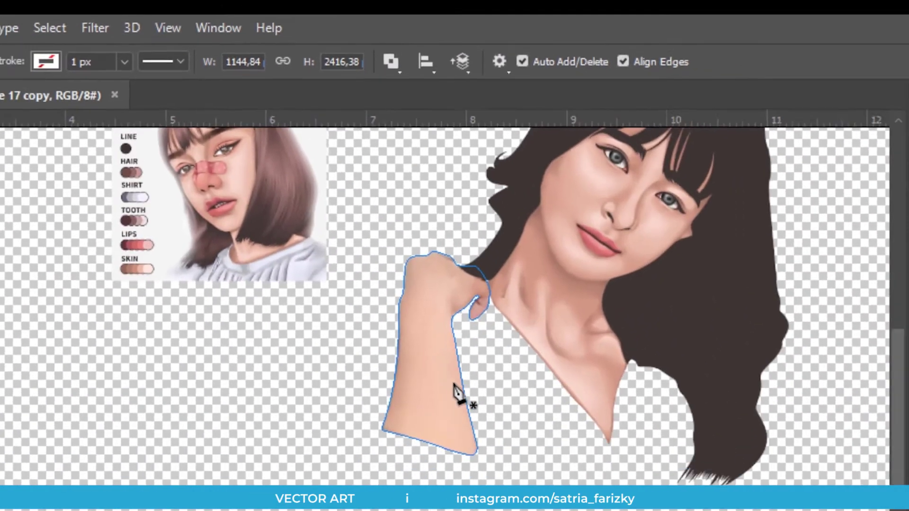
scroll(404, 308, up, 5)
scroll(357, 282, up, 3)
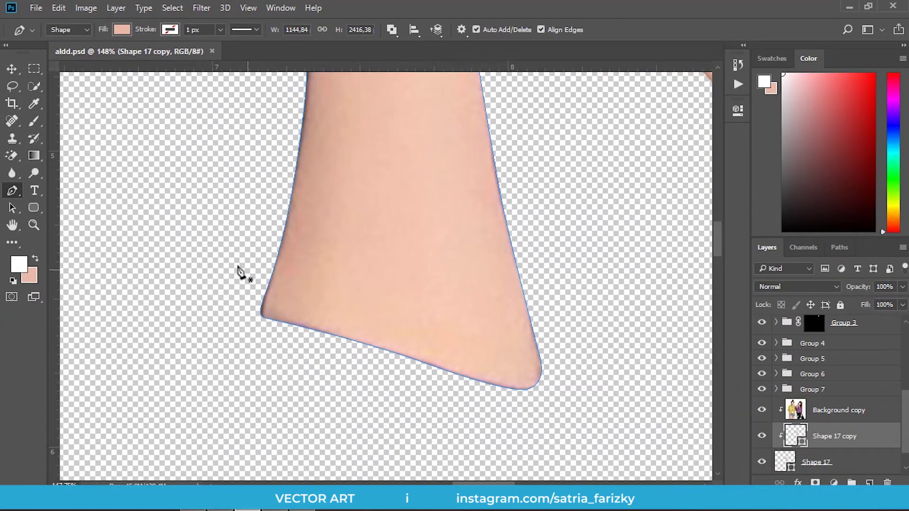
click(346, 331)
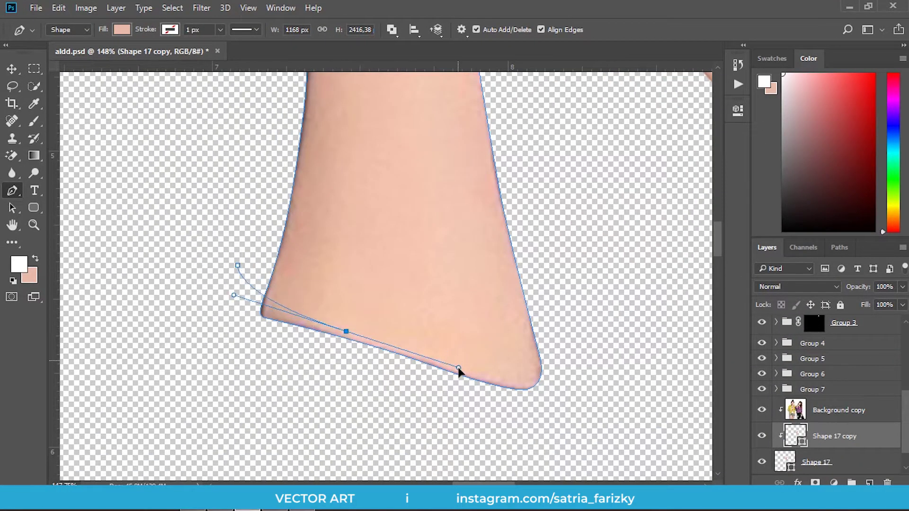
drag(548, 364, 557, 330)
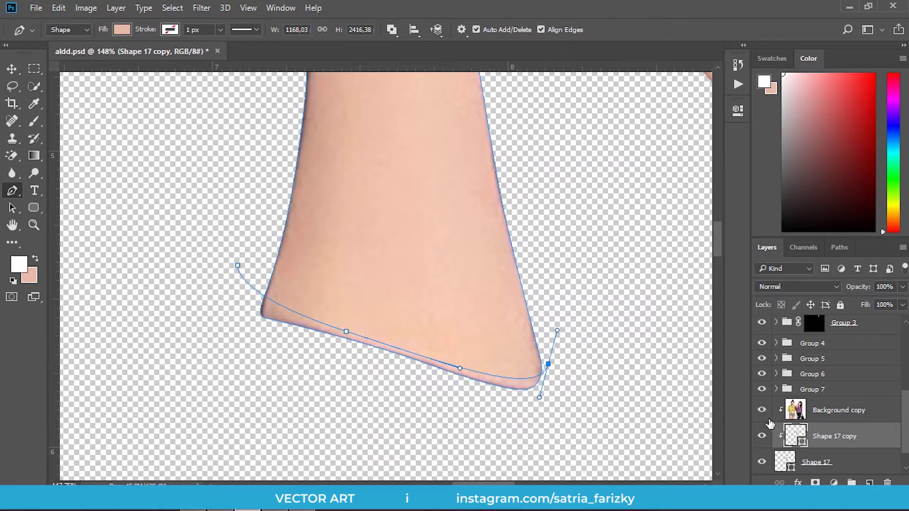
scroll(772, 423, down, 1)
Compare with the Background photo, then fit the left edge and lower-right corner to the sleeve hem
click(762, 463)
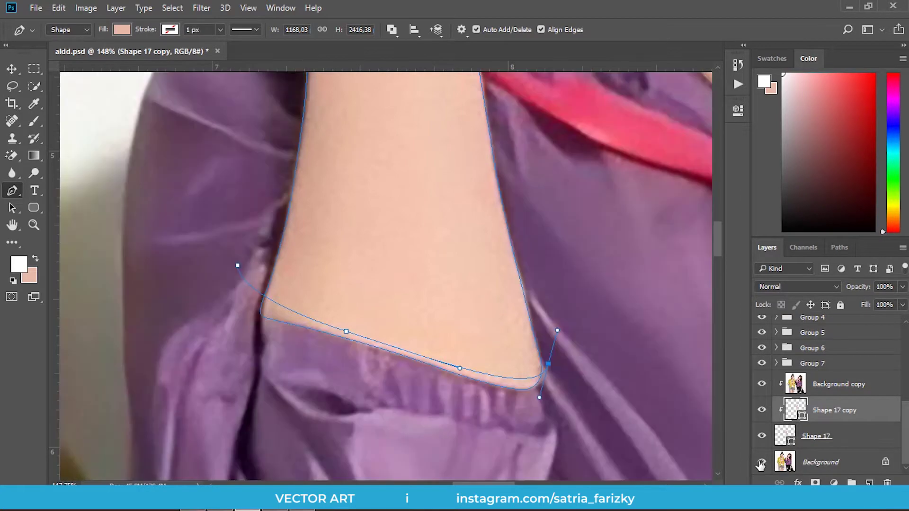
click(761, 463)
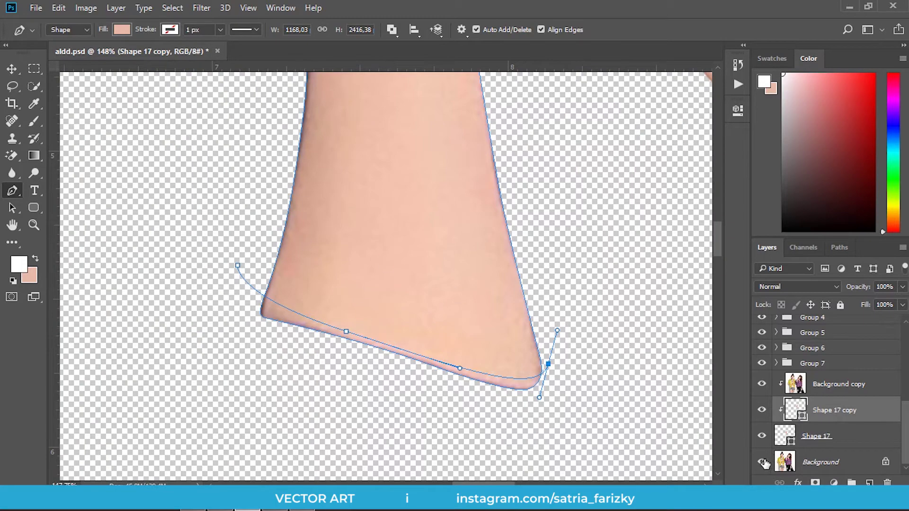
click(762, 463)
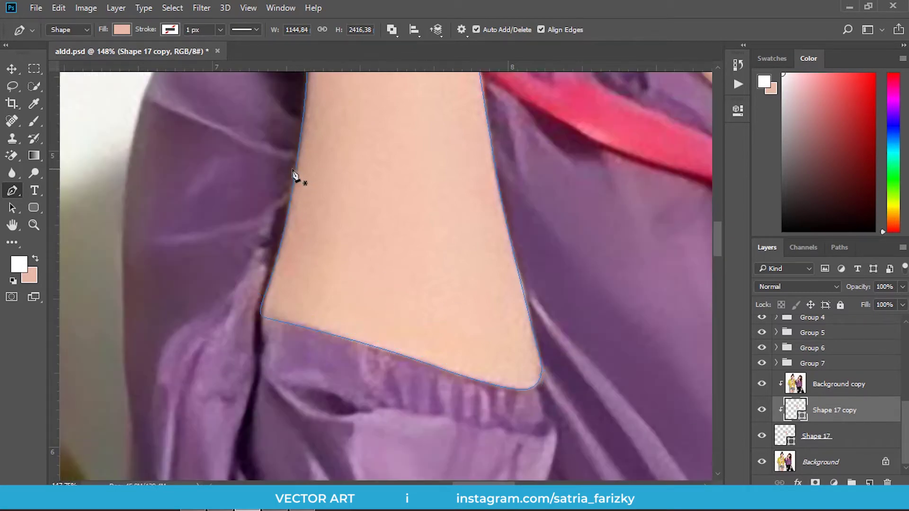
drag(281, 308, 336, 335)
click(482, 377)
drag(482, 377, 476, 367)
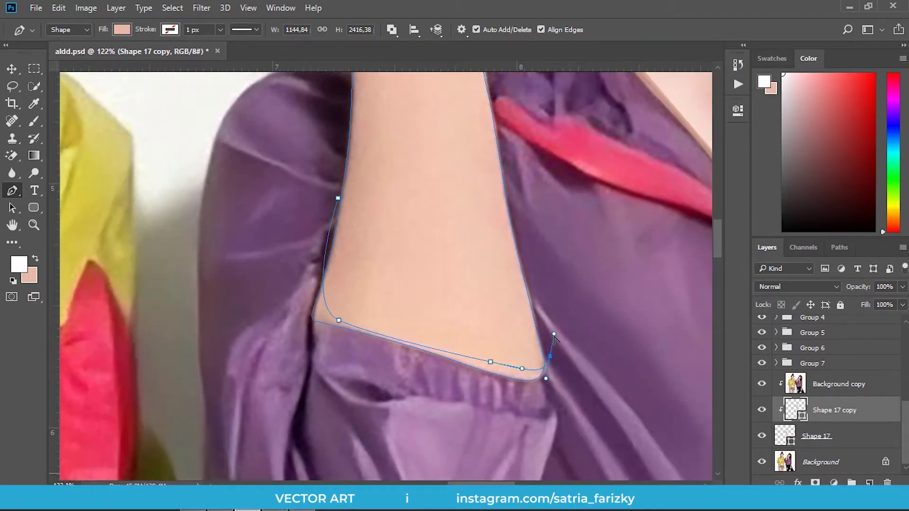
scroll(552, 341, down, 3)
Trace curved anchors around the armpit fold loop
drag(525, 213, 514, 324)
scroll(514, 324, up, 2)
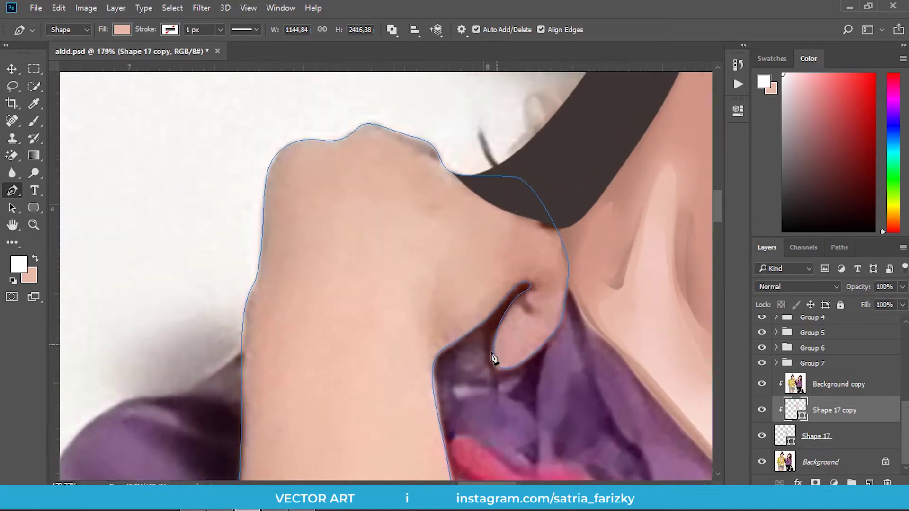
scroll(491, 361, up, 3)
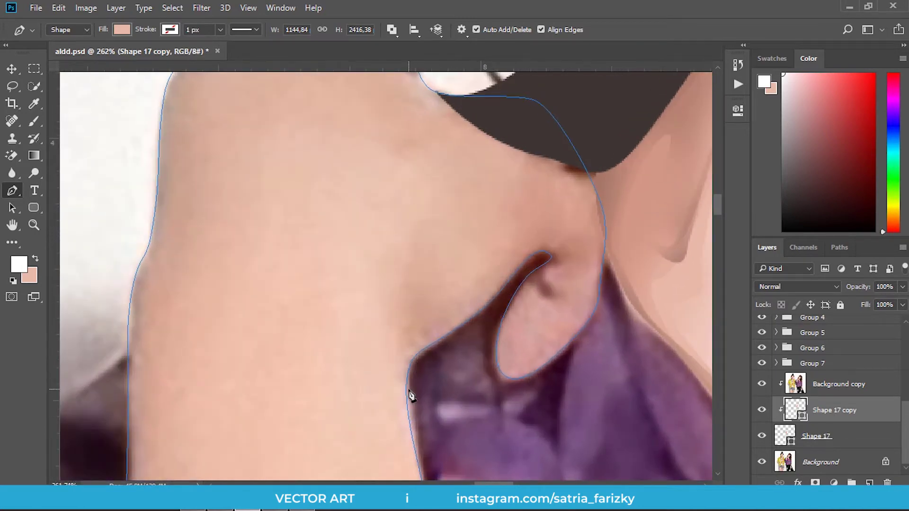
drag(408, 381, 408, 364)
mouse_move(426, 290)
mouse_down()
mouse_move(418, 303)
mouse_move(443, 328)
mouse_up()
mouse_move(497, 288)
mouse_down()
mouse_move(536, 241)
mouse_move(453, 294)
mouse_up()
drag(415, 326, 450, 290)
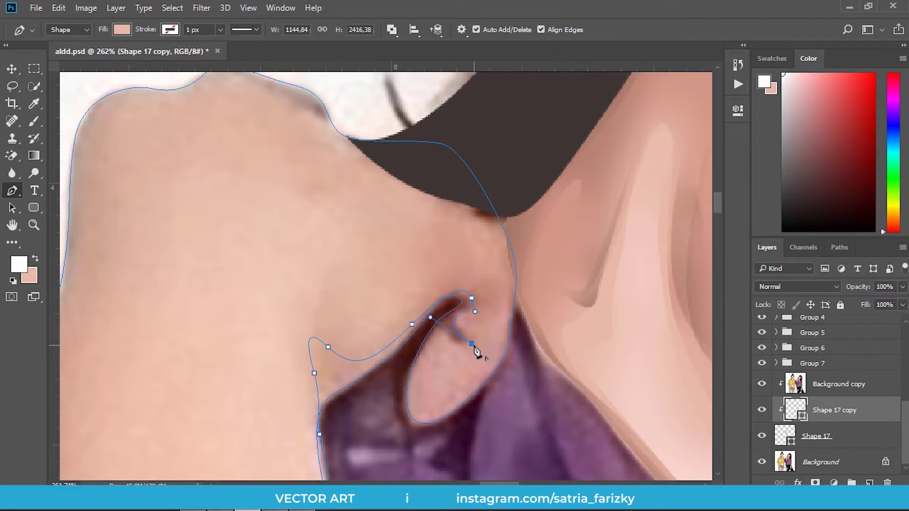
Extend the outline below the fold, then curve it beside the neck and under the hair
scroll(454, 336, up, 2)
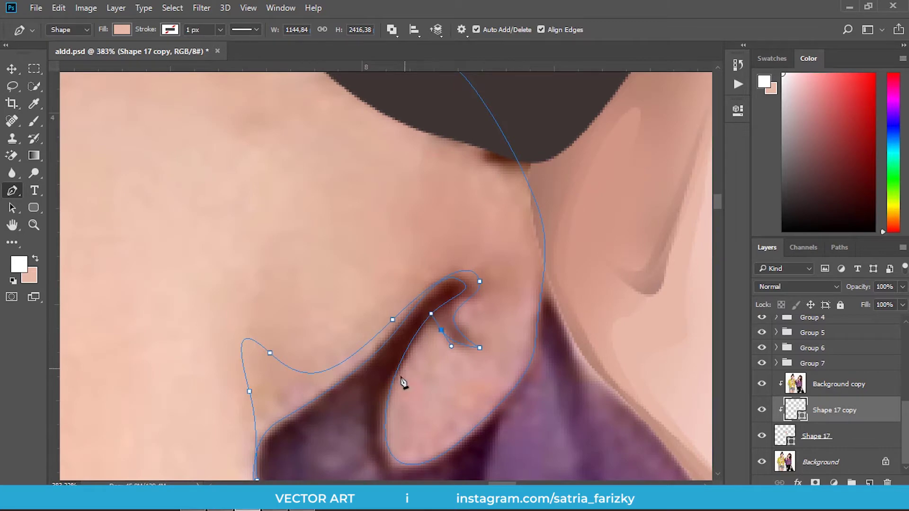
drag(405, 376, 414, 295)
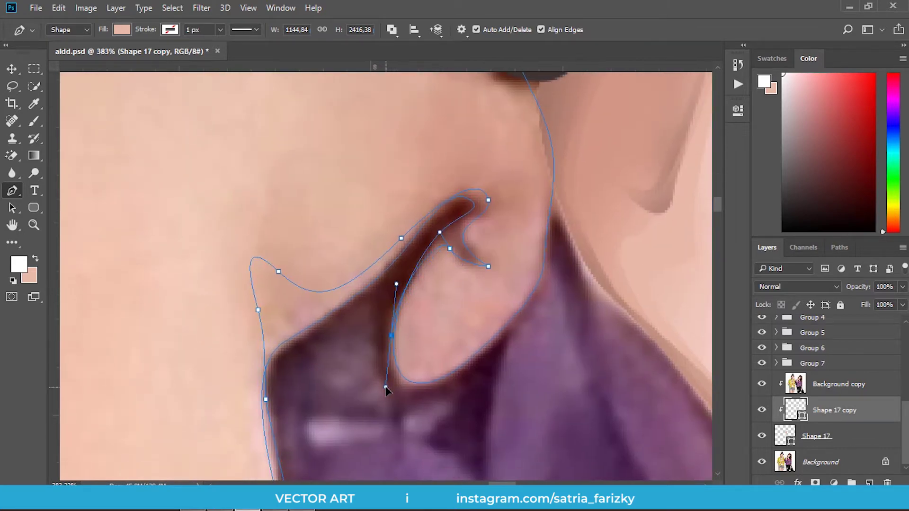
scroll(386, 389, down, 3)
click(525, 377)
scroll(482, 234, up, 2)
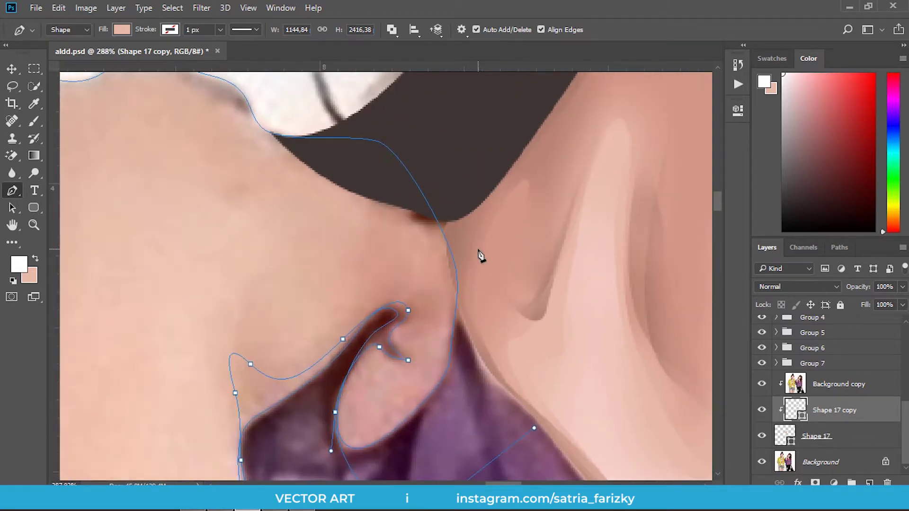
scroll(482, 298, up, 1)
drag(467, 313, 435, 296)
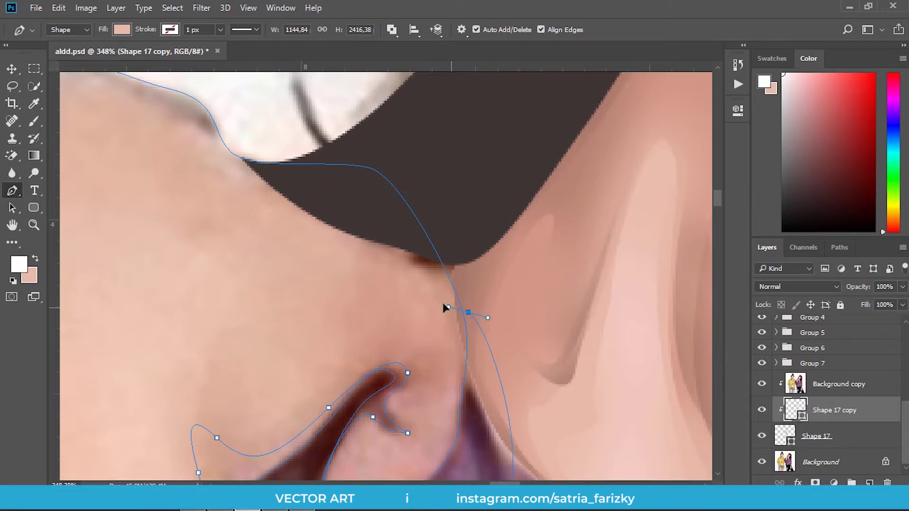
drag(321, 217, 215, 175)
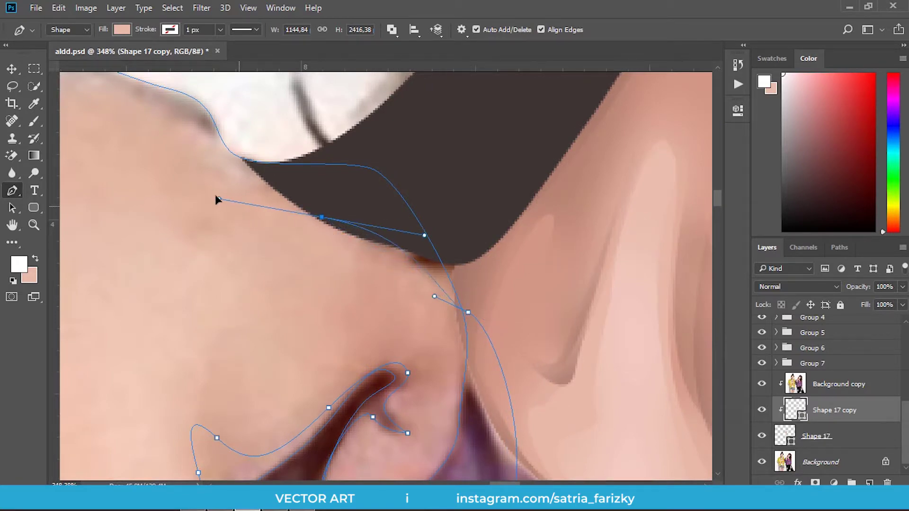
Add curved anchors along the shoulder top and bump, then smooth the curves around the bump
drag(293, 207, 447, 325)
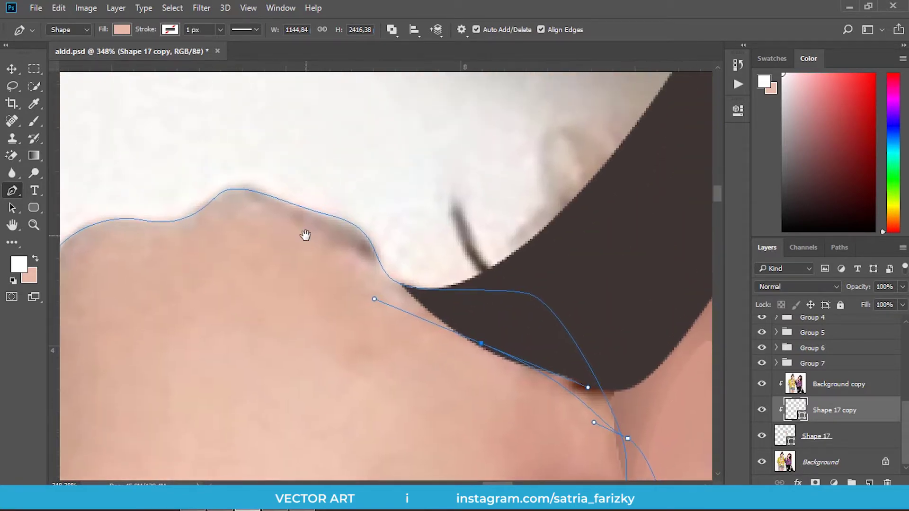
drag(305, 235, 408, 272)
drag(330, 238, 229, 251)
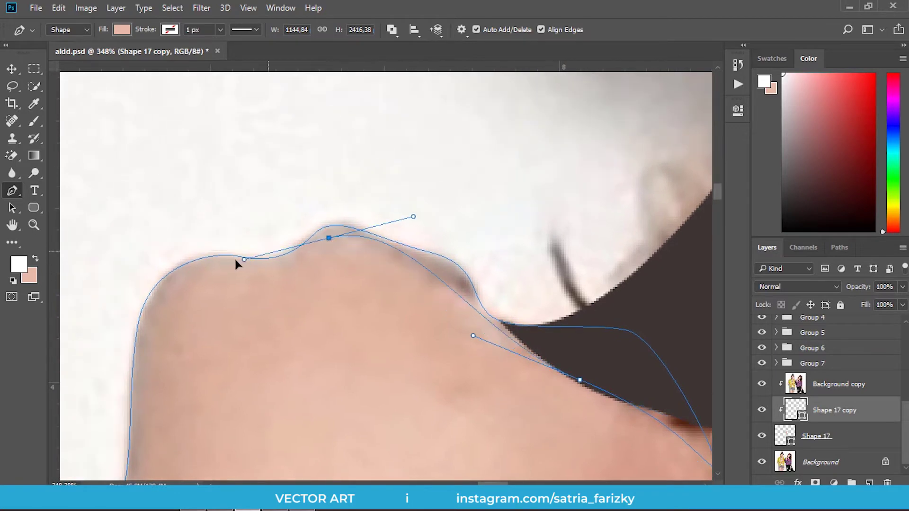
drag(219, 255, 122, 224)
ctrl+click(329, 239)
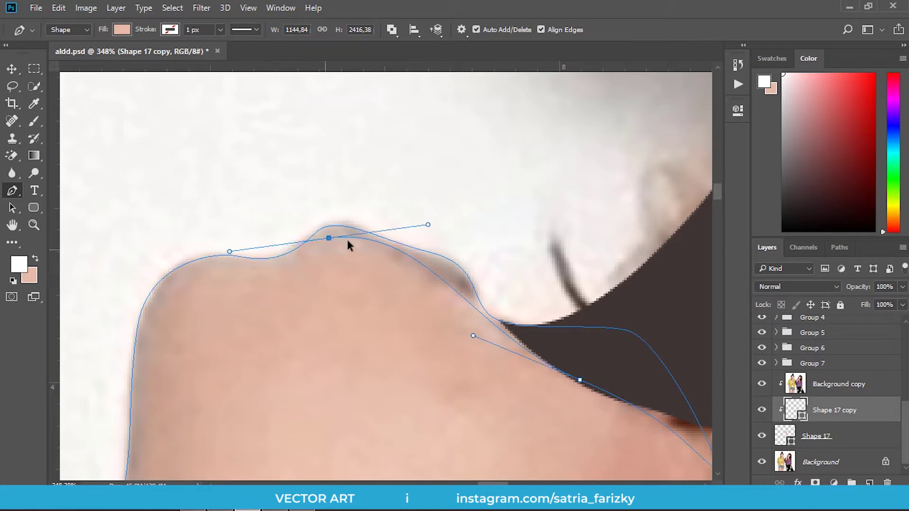
drag(373, 243, 318, 225)
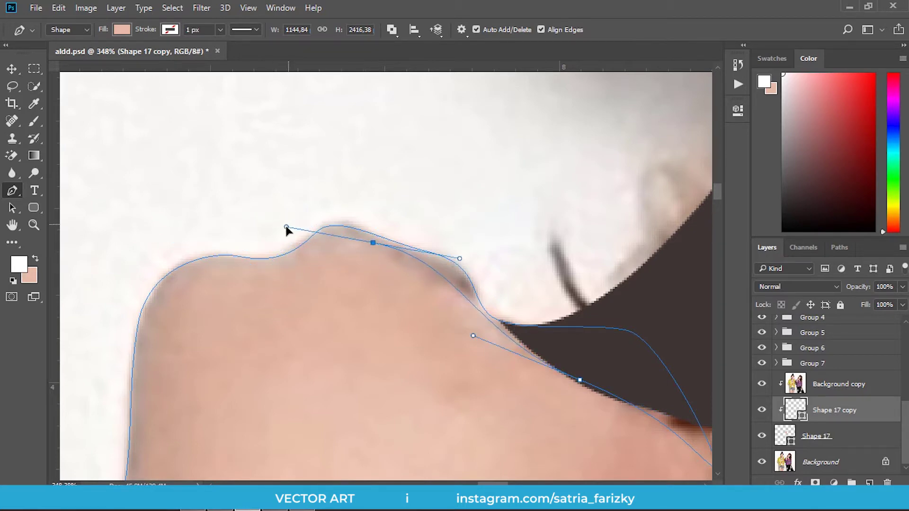
ctrl+click(227, 249)
drag(238, 264, 149, 211)
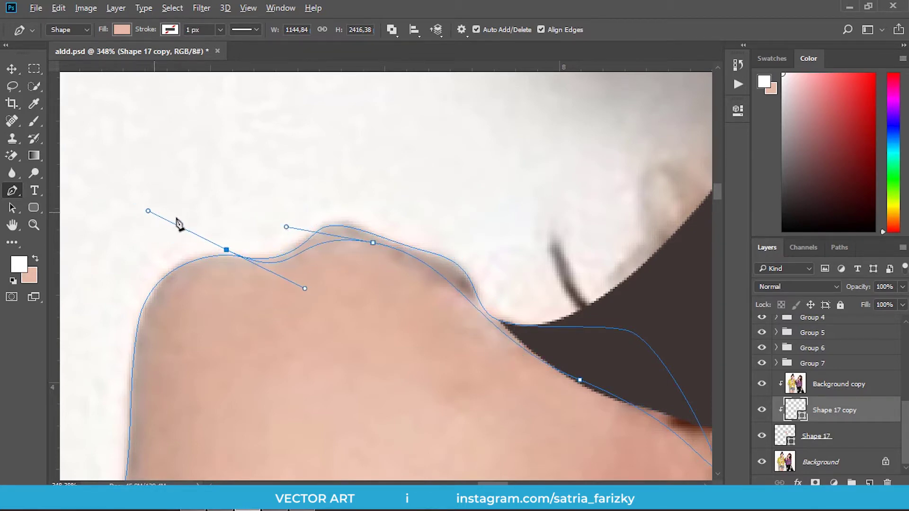
Link the outline to the top shoulder point with a straight segment along the shoulder edge
scroll(177, 223, down, 3)
mouse_move(203, 237)
mouse_down()
mouse_move(326, 231)
mouse_move(473, 151)
mouse_up()
click(325, 229)
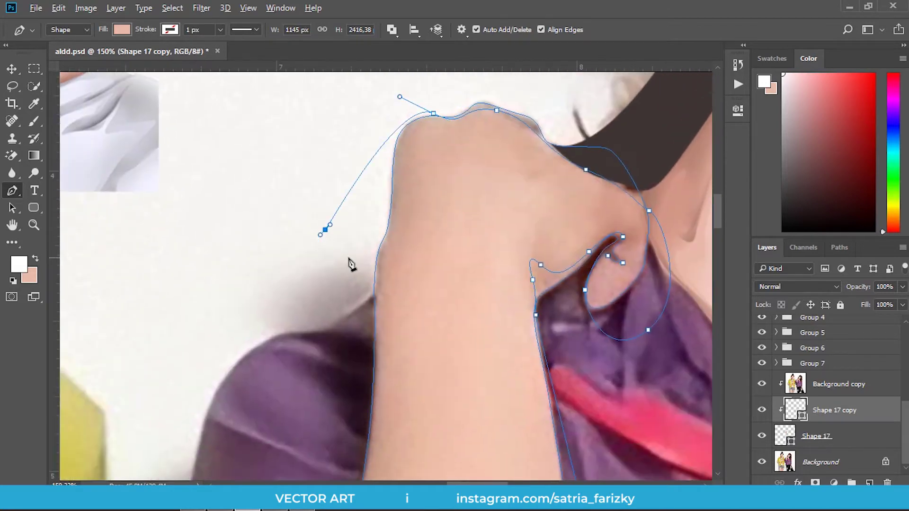
scroll(353, 258, up, 4)
click(376, 208)
Place anchors on the skin edge and the arm's left edge
click(400, 300)
scroll(392, 359, down, 3)
scroll(398, 388, down, 2)
scroll(397, 383, down, 3)
click(382, 281)
scroll(380, 372, down, 3)
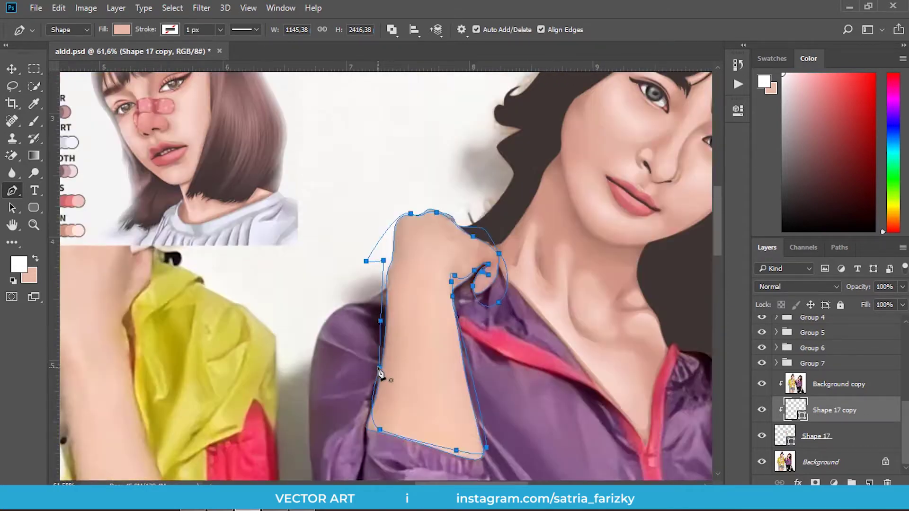
scroll(380, 374, down, 3)
Save the document and hide the reference photo to view the hand alone
key(ctrl+s)
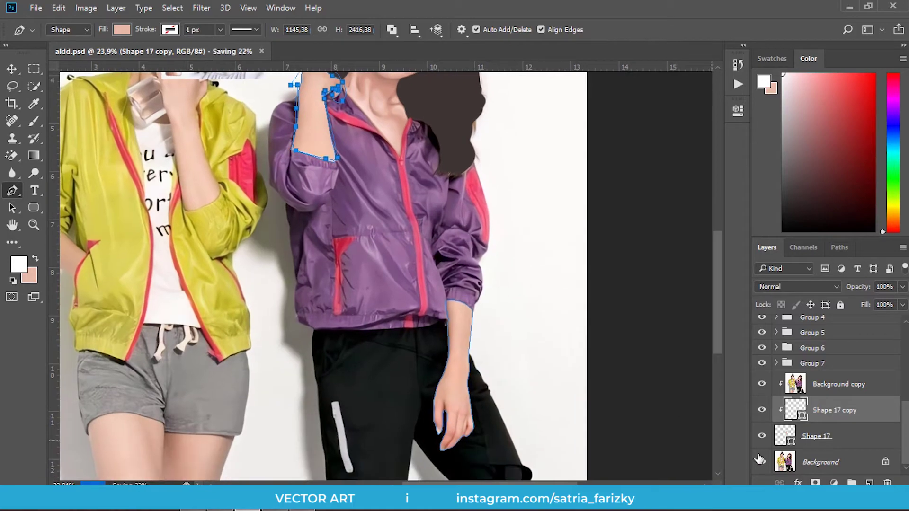
click(762, 462)
scroll(459, 426, up, 5)
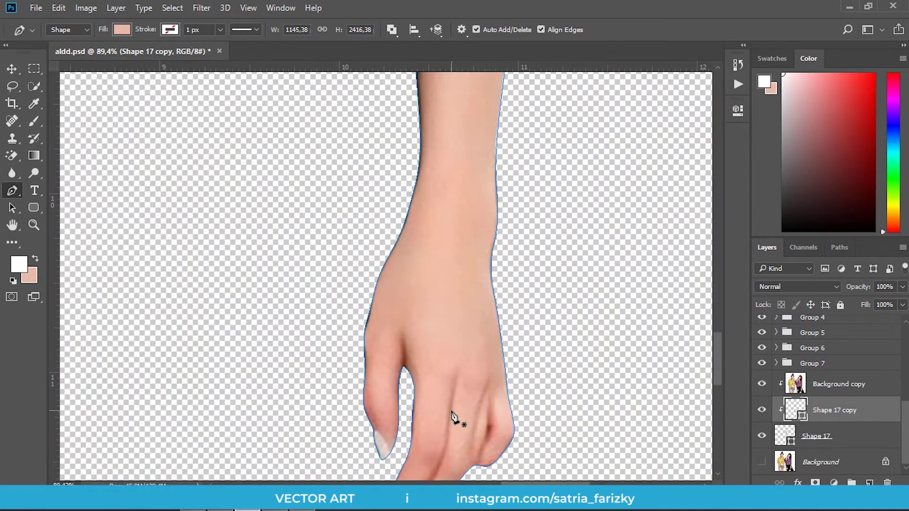
scroll(450, 414, up, 1)
scroll(402, 325, up, 1)
scroll(402, 325, up, 1)
scroll(305, 377, up, 1)
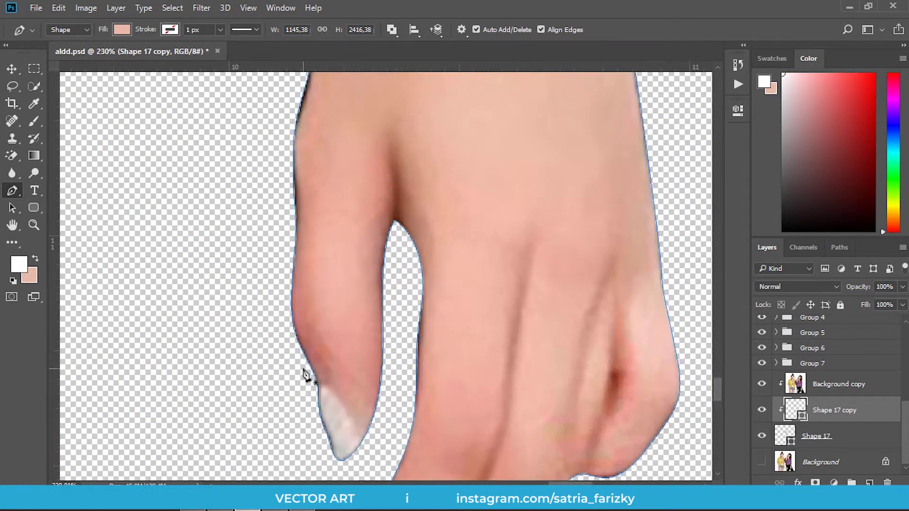
scroll(310, 355, up, 1)
scroll(299, 313, down, 2)
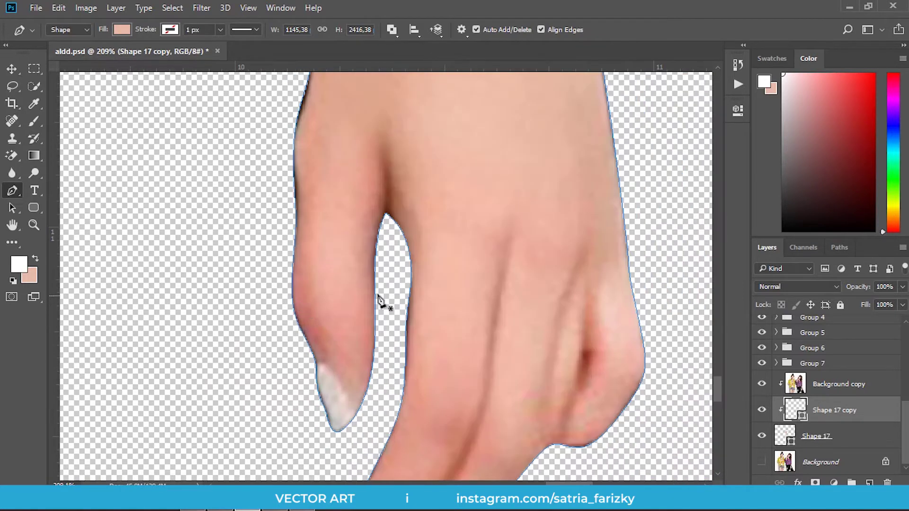
scroll(383, 291, up, 2)
Trace a new path down the finger edge to the fingertip, undoing two misplaced anchors
click(384, 194)
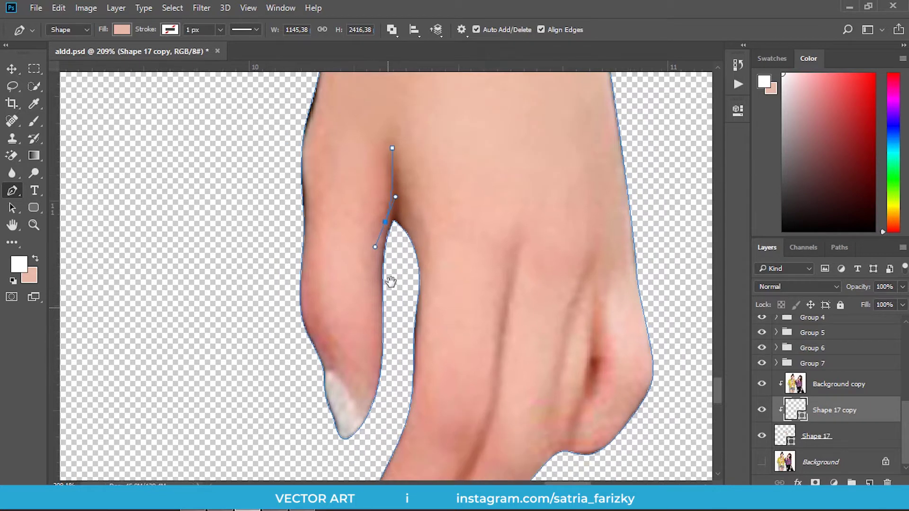
mouse_move(376, 395)
mouse_down()
mouse_move(397, 311)
mouse_move(387, 350)
mouse_up()
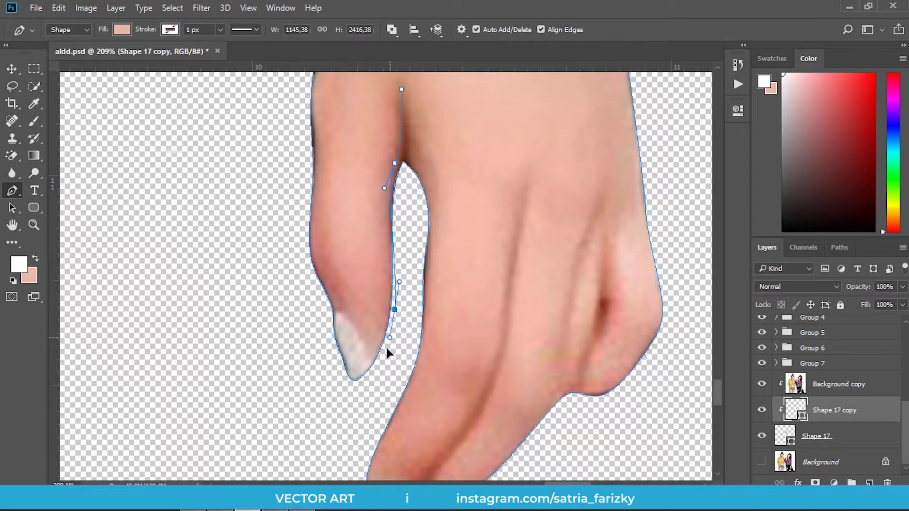
drag(346, 408, 336, 400)
key(ctrl+z)
drag(357, 322, 345, 318)
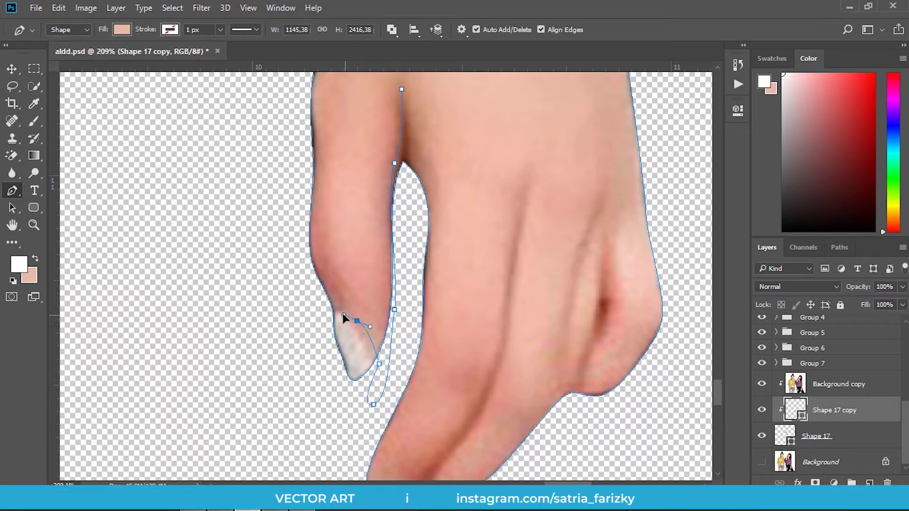
key(ctrl+z)
drag(325, 258, 334, 364)
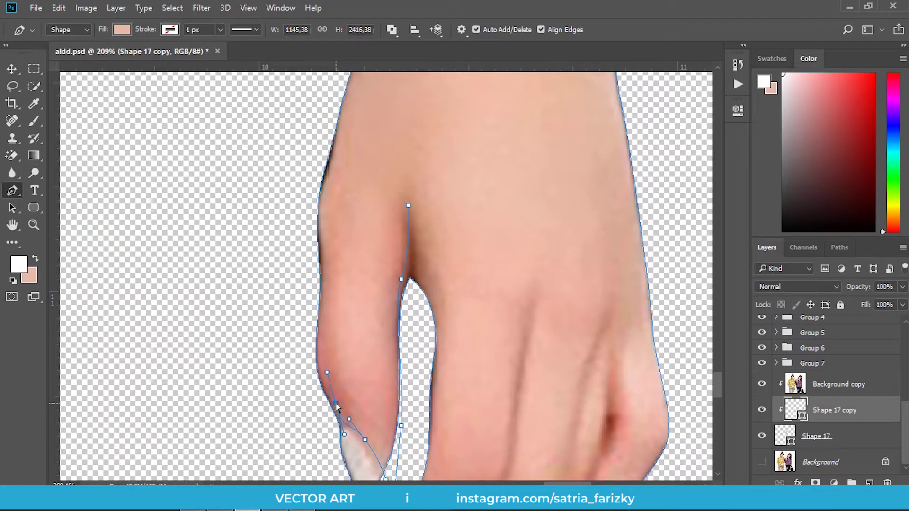
Extend the outline along the hand's left edge toward the arm
scroll(287, 280, up, 2)
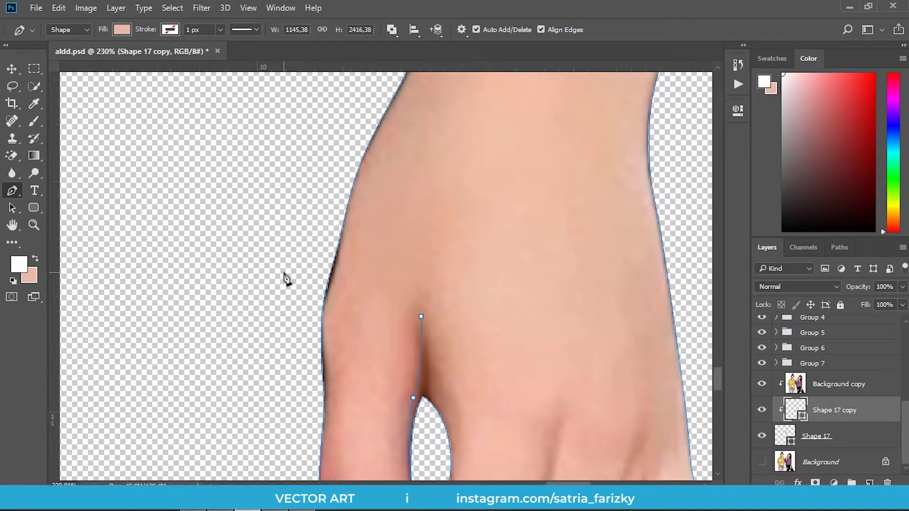
scroll(287, 279, down, 3)
drag(294, 251, 299, 243)
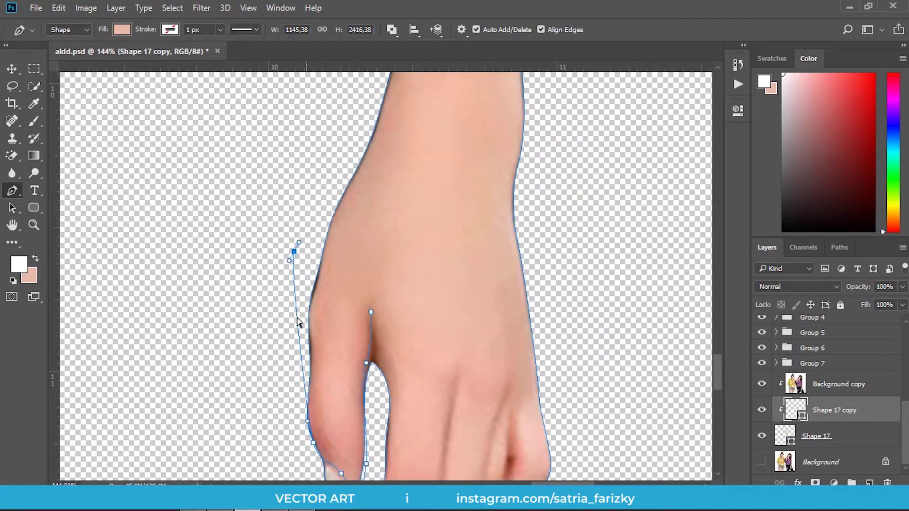
drag(315, 209, 328, 253)
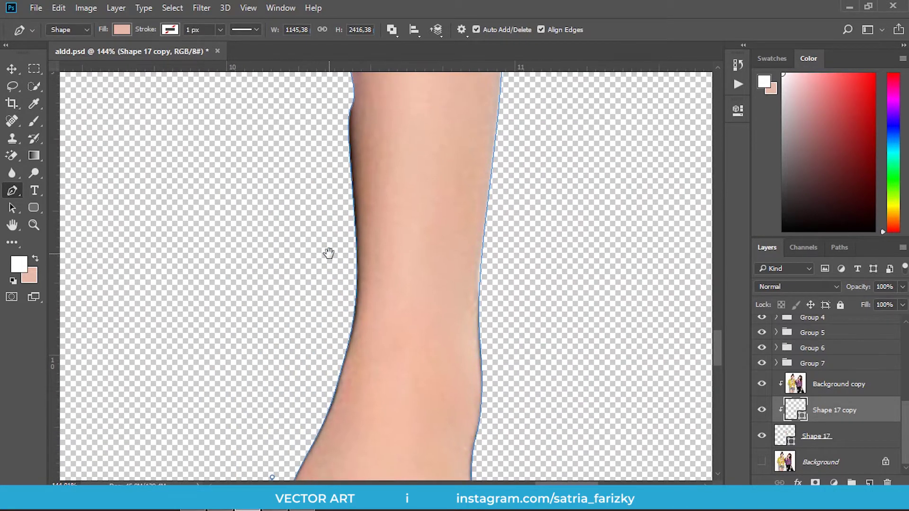
Reveal the reference photo and add anchors up the arm's left edge
click(760, 463)
drag(362, 294, 368, 179)
drag(348, 348, 354, 263)
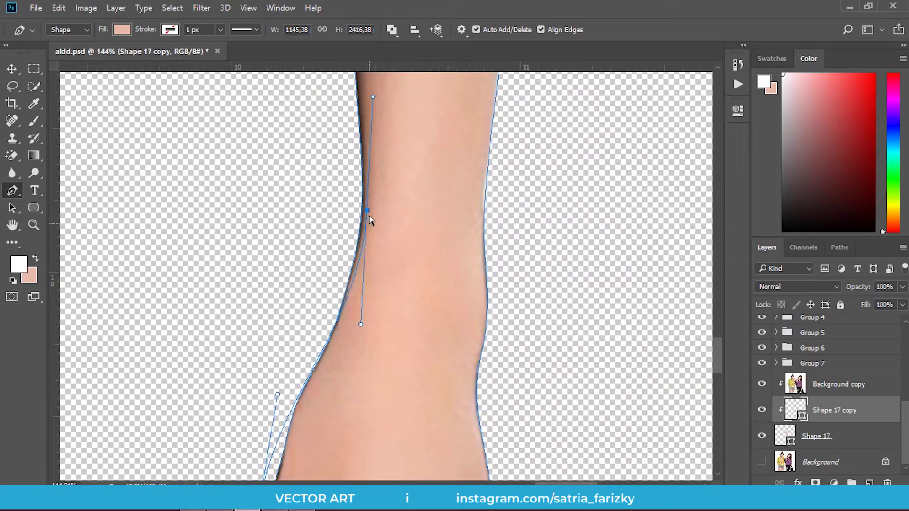
drag(369, 216, 368, 225)
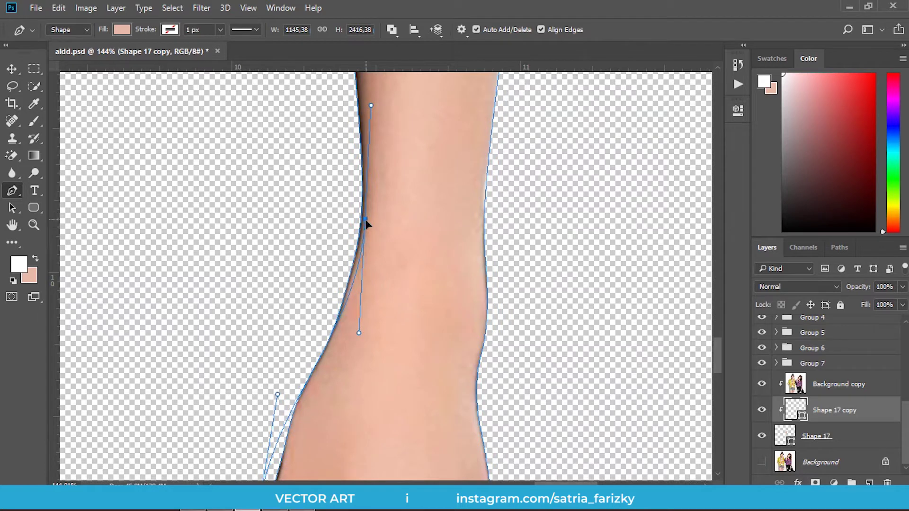
click(306, 385)
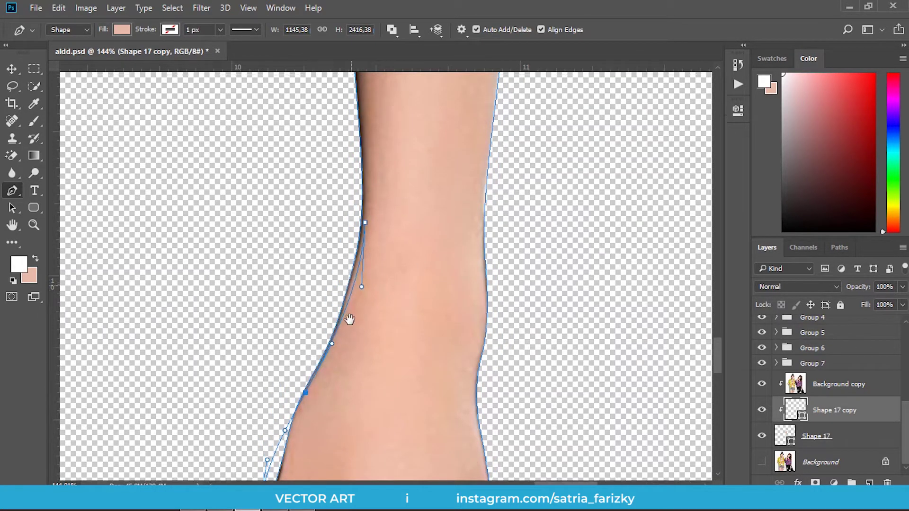
mouse_move(349, 320)
mouse_down()
mouse_move(325, 355)
mouse_move(329, 331)
mouse_up()
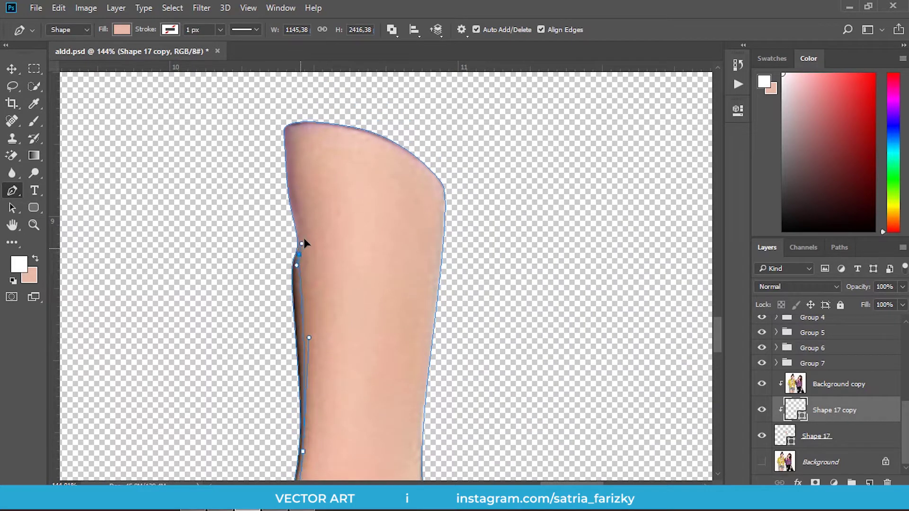
Curve the outline across the arm's rounded top and down its right side
scroll(305, 213, up, 3)
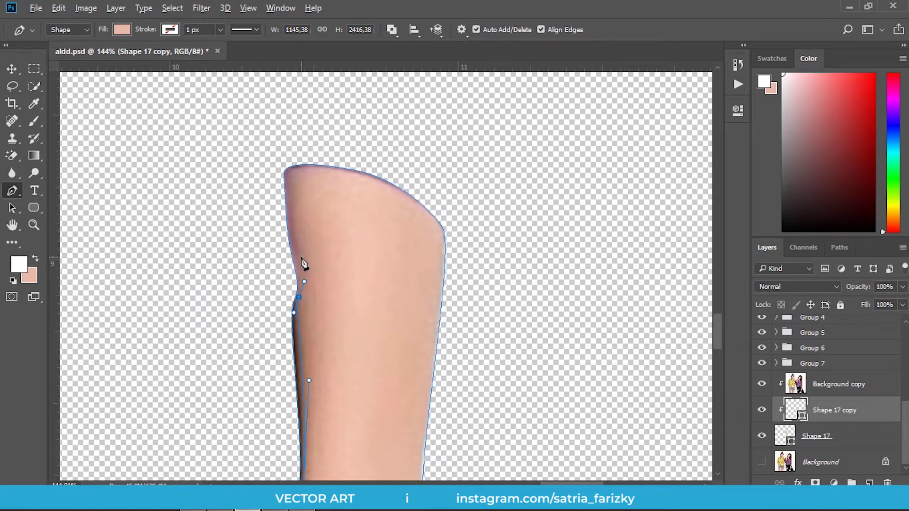
scroll(303, 263, up, 3)
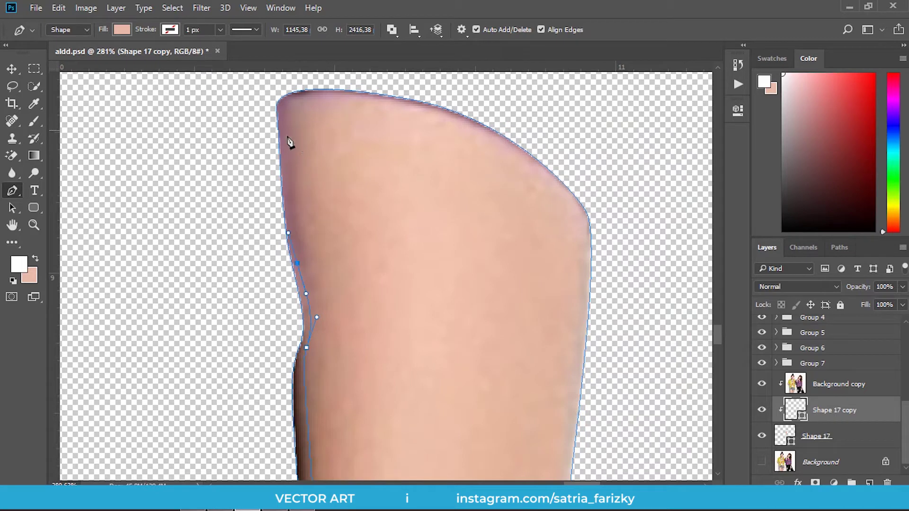
drag(359, 98, 415, 113)
drag(516, 178, 446, 158)
scroll(469, 199, down, 2)
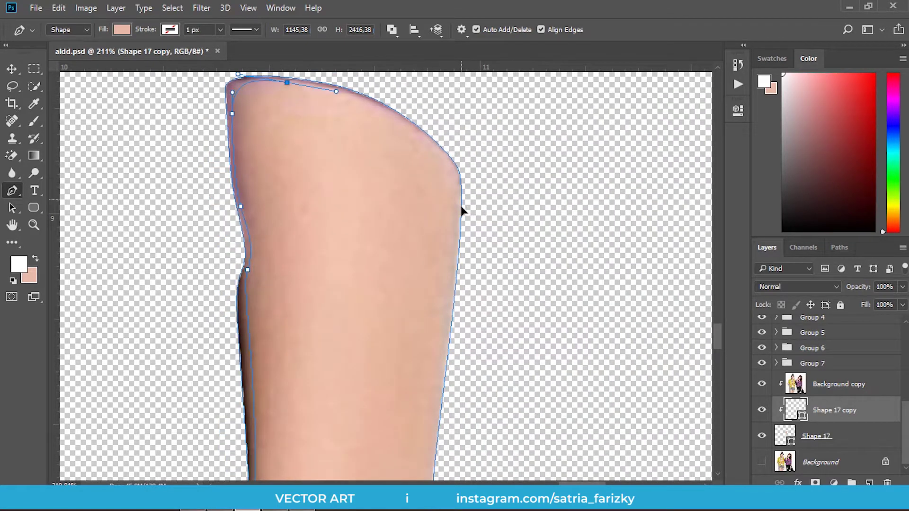
drag(461, 207, 462, 270)
scroll(461, 270, down, 2)
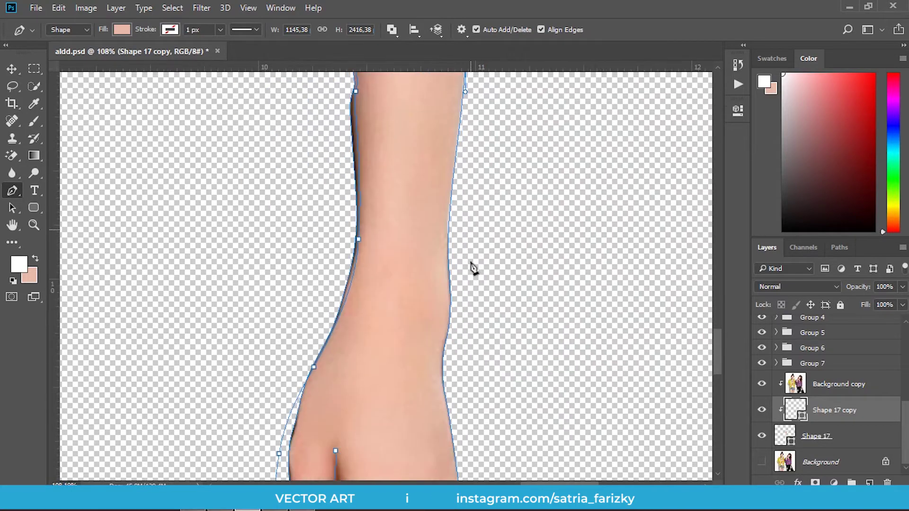
scroll(473, 266, down, 5)
scroll(483, 284, down, 2)
mouse_move(493, 289)
mouse_down()
mouse_move(492, 299)
mouse_move(424, 300)
mouse_up()
scroll(441, 317, up, 3)
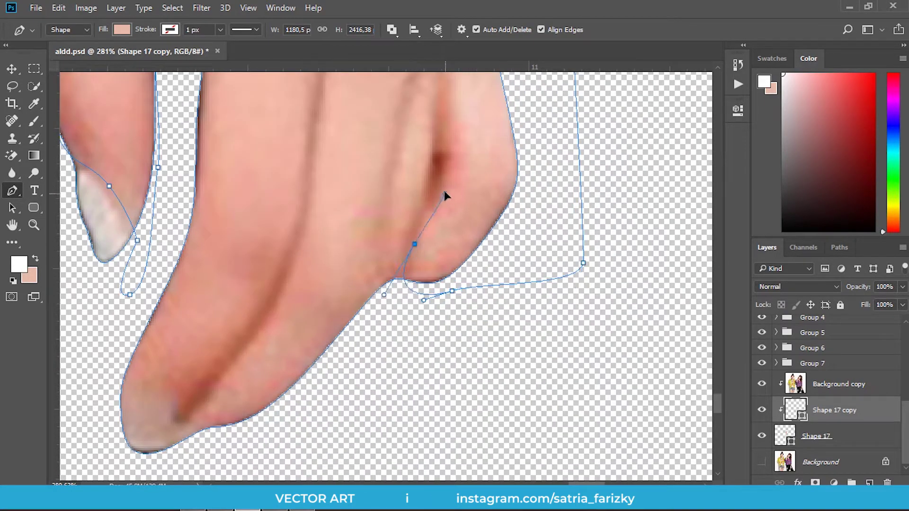
Trace the first finger crease, making its base anchor a sharp corner
scroll(460, 208, up, 3)
scroll(454, 227, up, 2)
mouse_move(454, 265)
mouse_down()
mouse_move(444, 241)
mouse_move(434, 289)
mouse_up()
click(449, 170)
scroll(412, 329, down, 2)
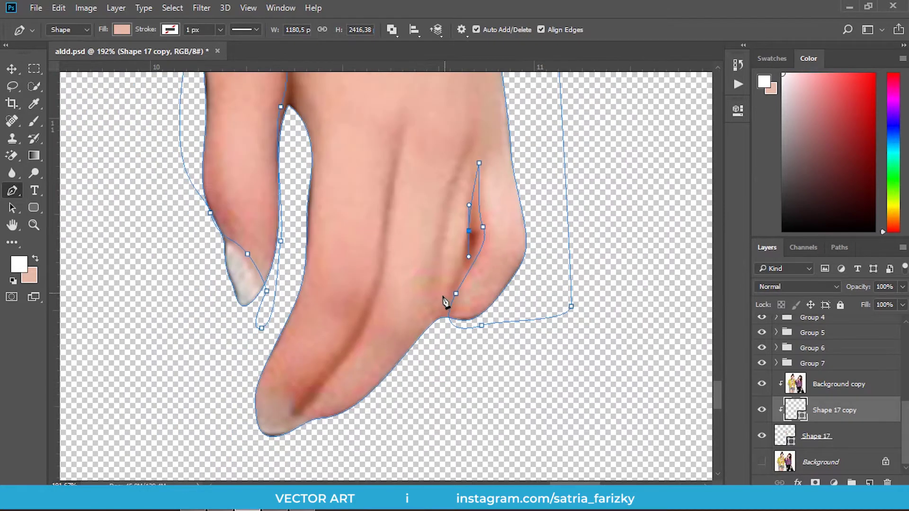
scroll(412, 356, down, 2)
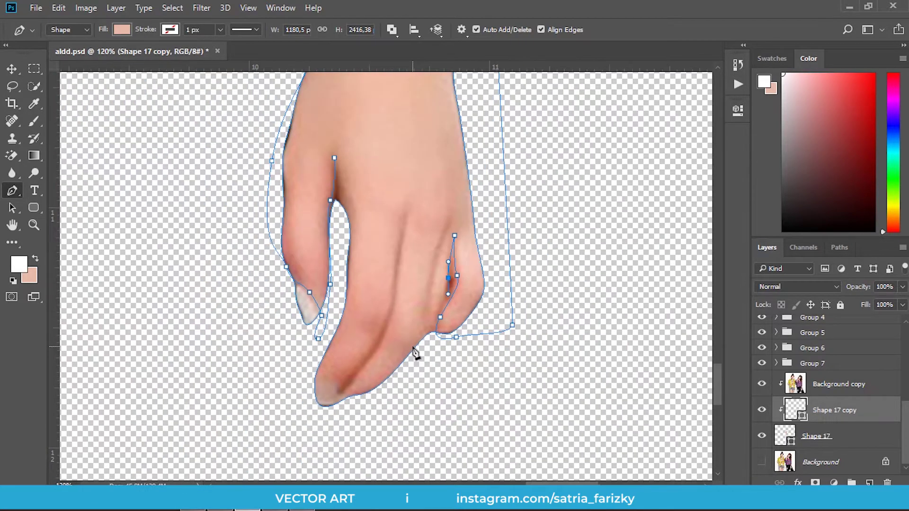
scroll(415, 343, up, 1)
scroll(414, 343, up, 2)
drag(432, 335, 405, 365)
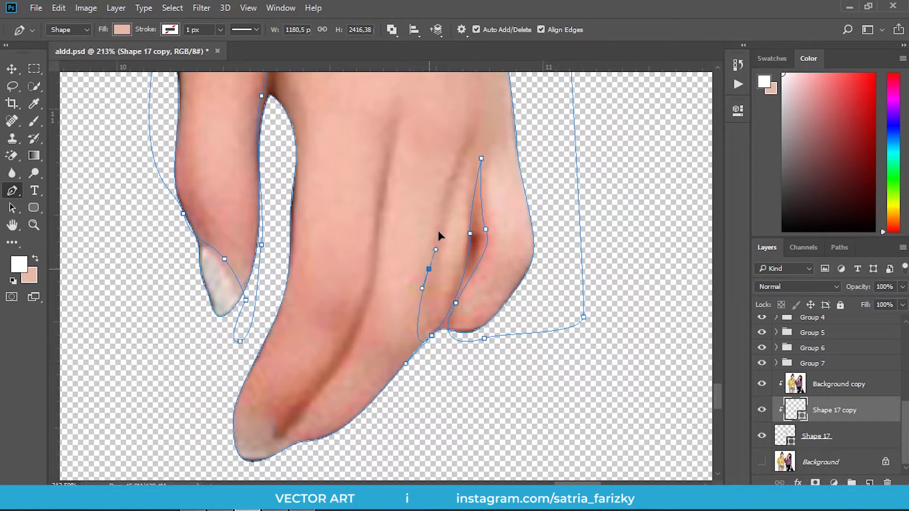
click(432, 335)
drag(432, 338, 429, 344)
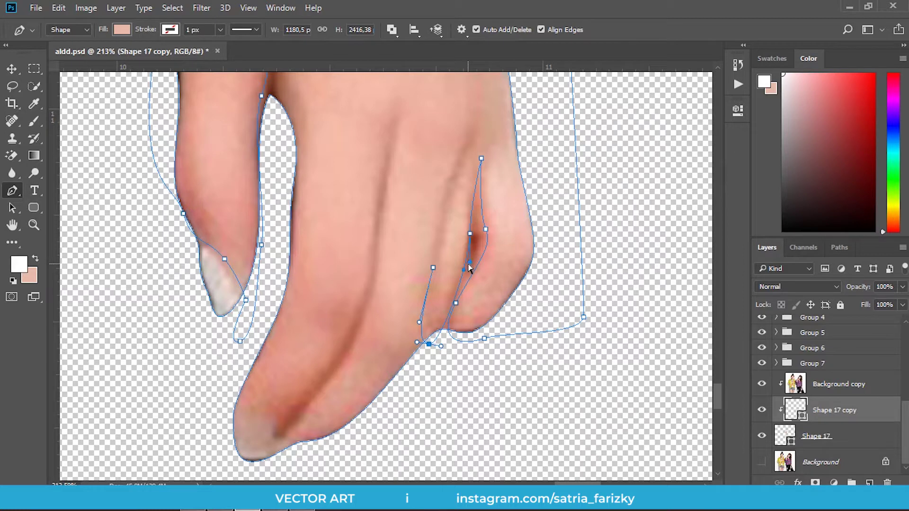
Add an anchor partway down the crease, undoing a misplaced one, and close it at the bottom
scroll(464, 263, up, 3)
mouse_move(476, 189)
mouse_down()
mouse_move(489, 162)
mouse_move(473, 186)
mouse_up()
key(ctrl+z)
drag(439, 268, 441, 275)
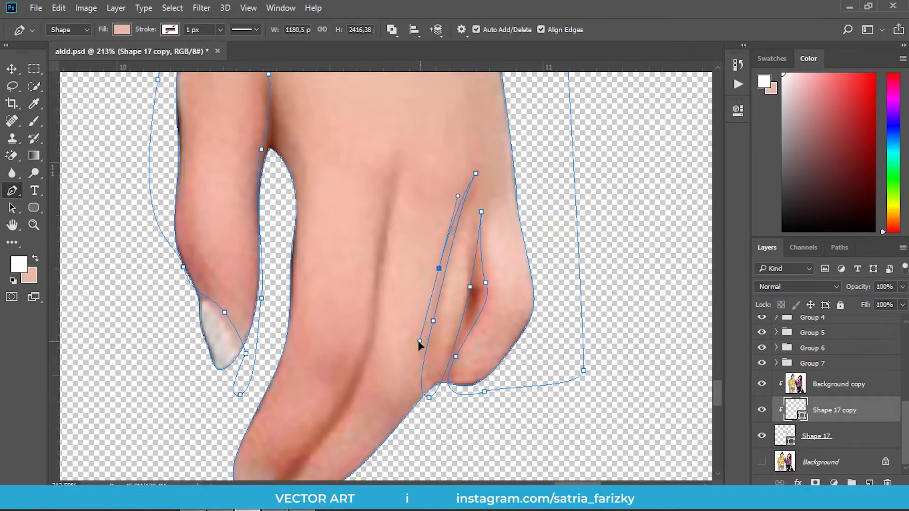
click(429, 398)
drag(430, 411, 452, 323)
Trace the next finger crease from its top down to the fingertip
click(445, 284)
click(459, 233)
drag(446, 269, 396, 377)
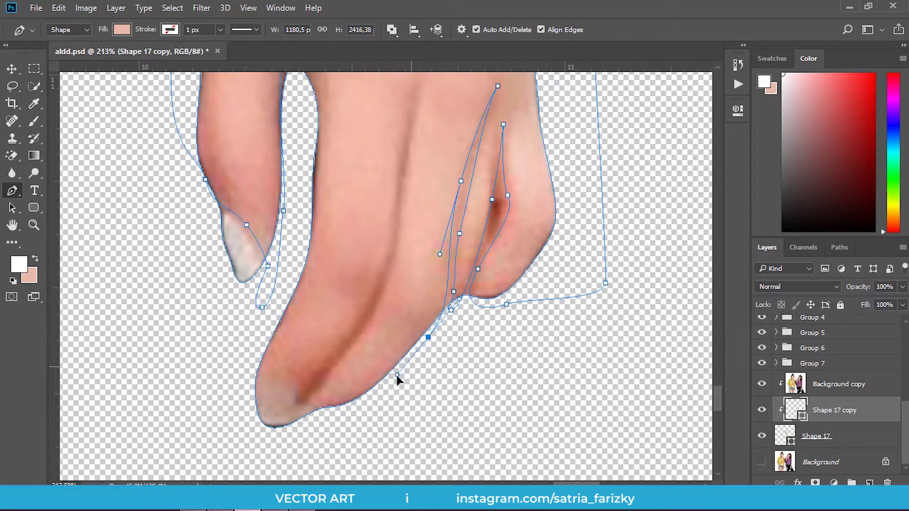
scroll(396, 377, up, 3)
drag(459, 353, 434, 365)
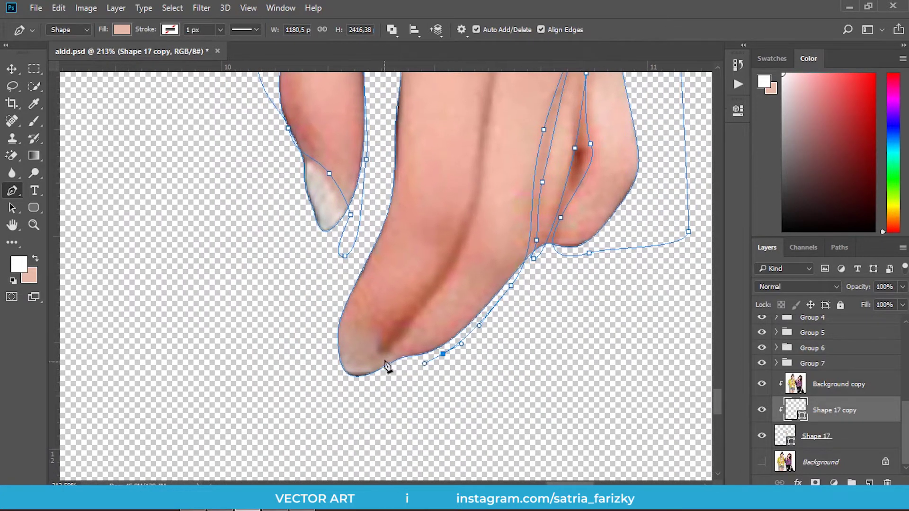
click(395, 350)
Run the line back up to the crease top, smooth it, and end the path
click(445, 281)
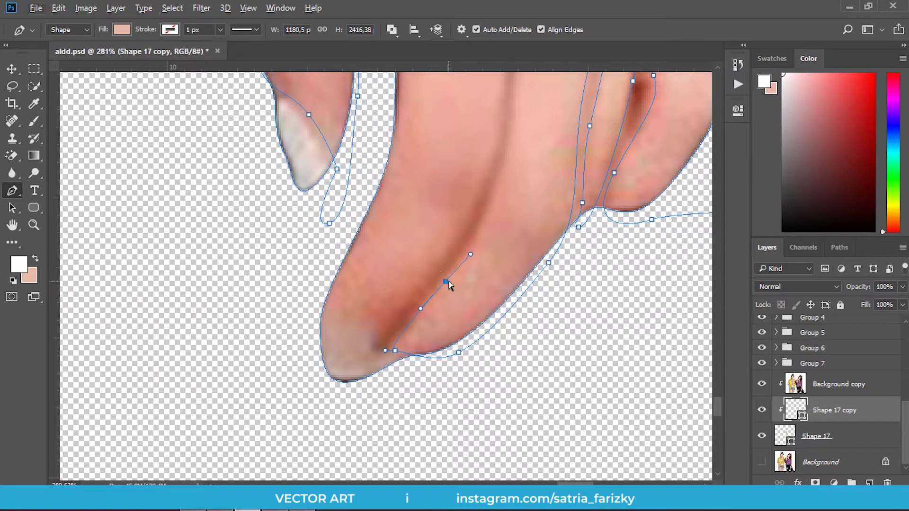
scroll(452, 279, down, 2)
click(471, 252)
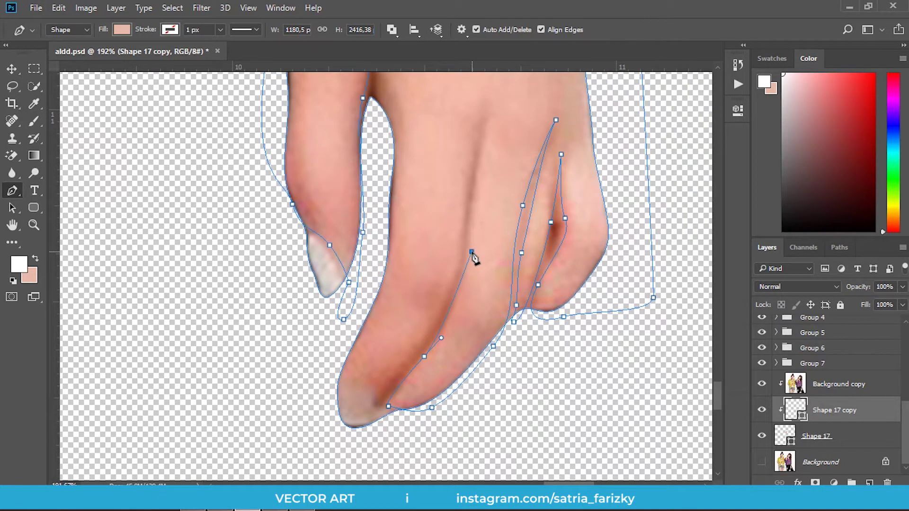
drag(474, 241, 480, 188)
key(Escape)
Resume the path and curve it up and back down the crease from the fingertip
click(474, 242)
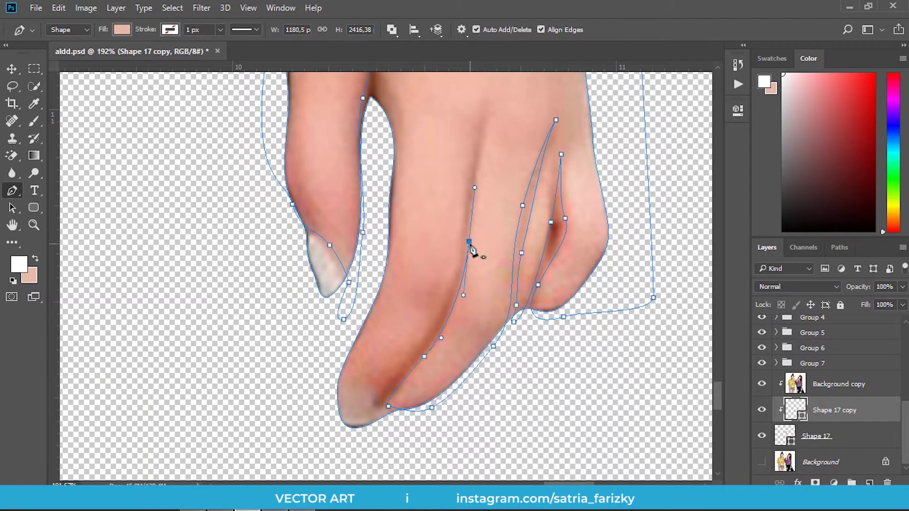
scroll(476, 211, up, 3)
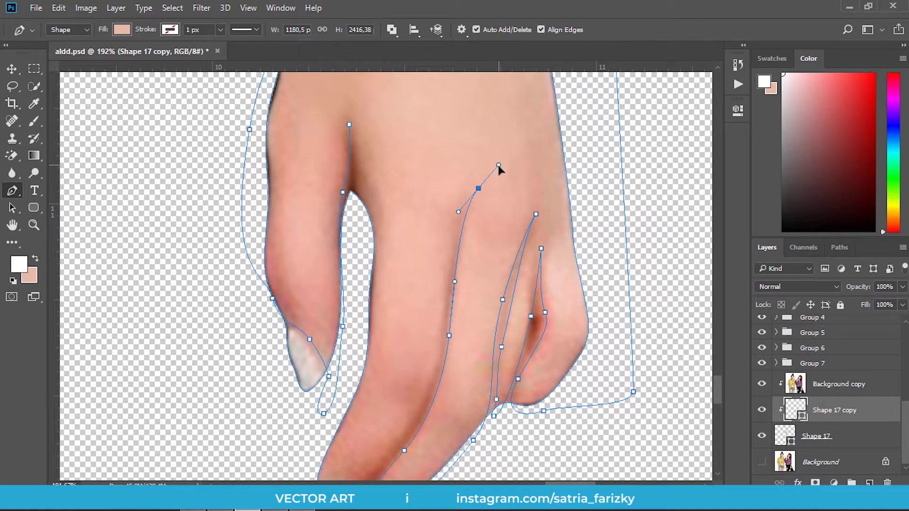
drag(472, 184, 482, 166)
mouse_move(446, 294)
mouse_down()
mouse_move(441, 358)
mouse_move(456, 225)
mouse_up()
drag(428, 279, 389, 322)
scroll(399, 334, up, 2)
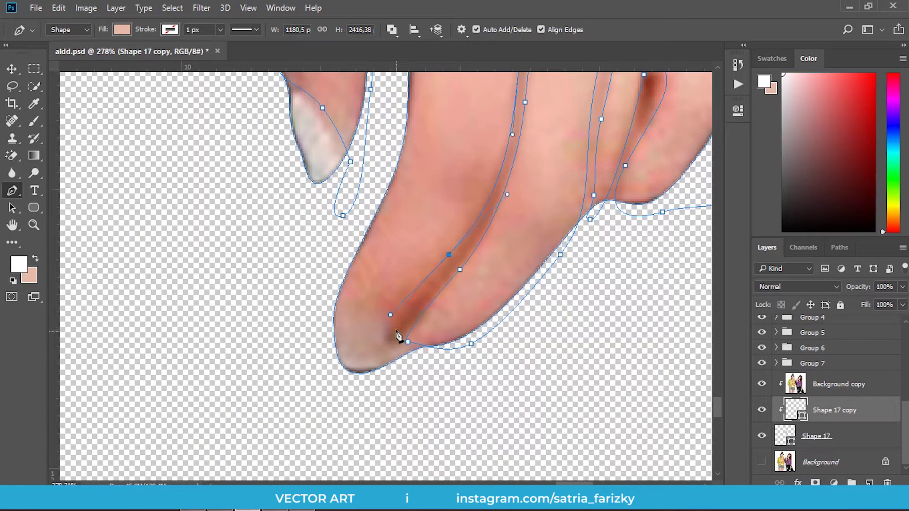
drag(343, 269, 355, 242)
Add a curved anchor up the finger's edge toward the gap above the first finger
scroll(347, 279, down, 2)
scroll(412, 242, down, 1)
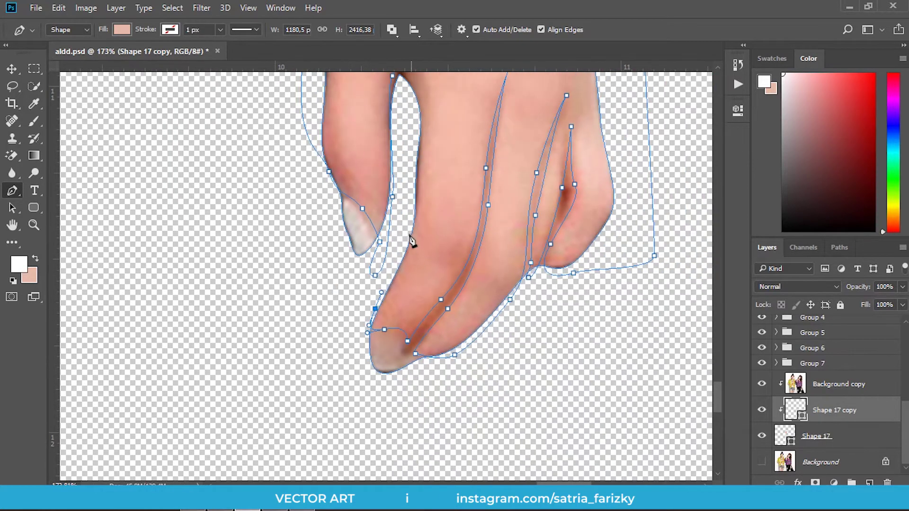
drag(420, 197, 421, 156)
scroll(422, 158, up, 2)
drag(437, 188, 429, 255)
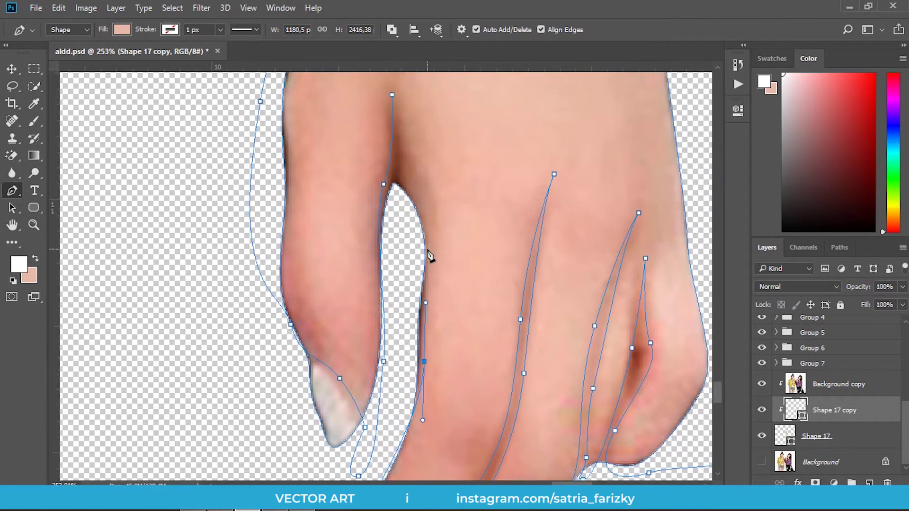
drag(423, 215, 434, 325)
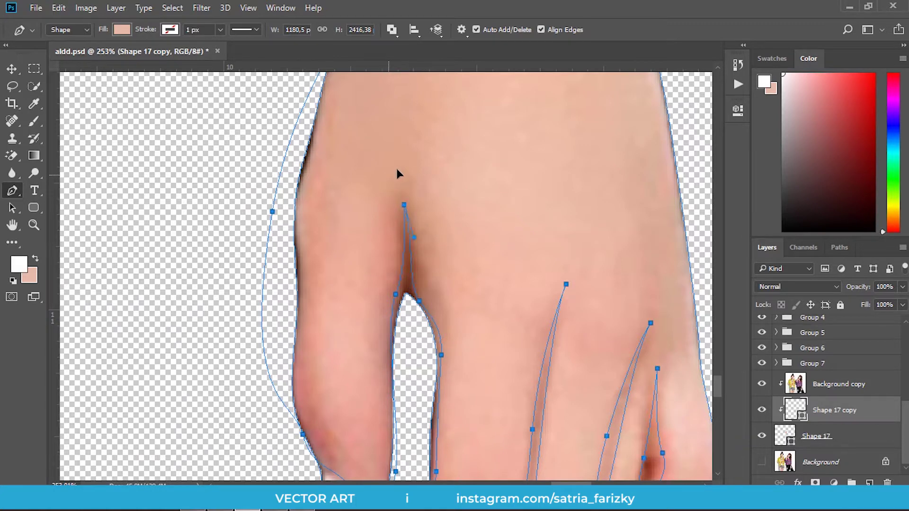
scroll(430, 243, down, 3)
Trace a closed outline around the fingernail with three curved anchors
scroll(432, 244, down, 3)
scroll(320, 189, up, 1)
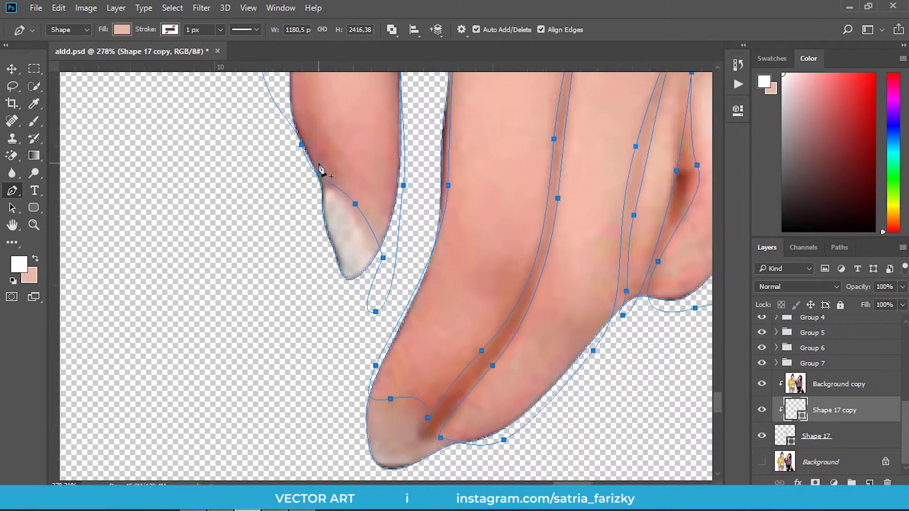
click(310, 198)
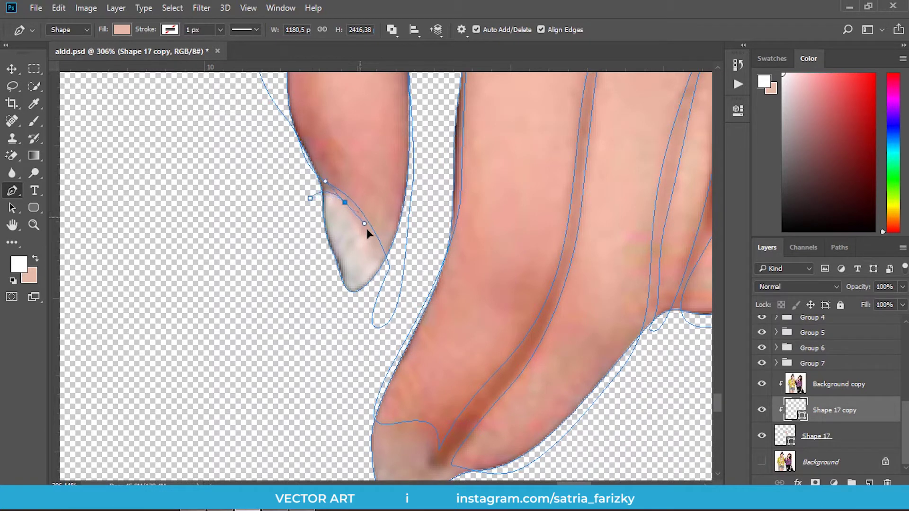
drag(380, 267, 378, 282)
drag(320, 311, 296, 269)
drag(296, 241, 302, 224)
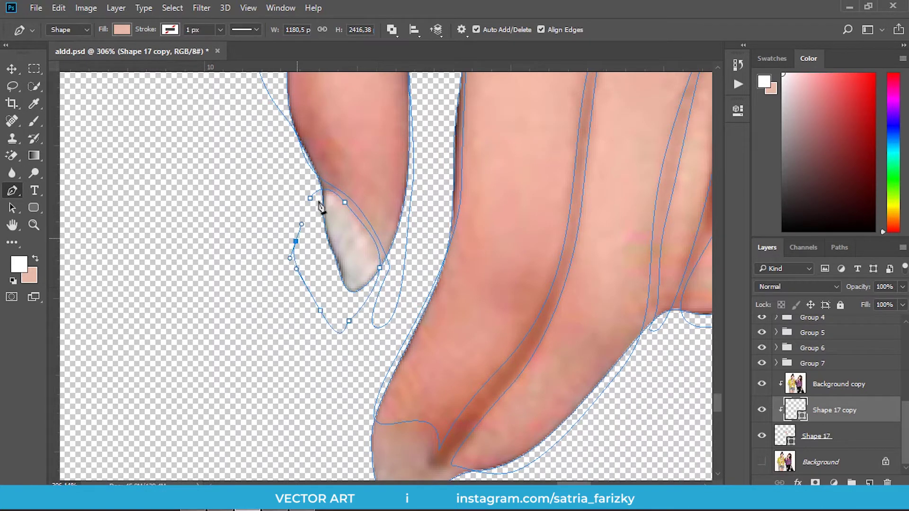
click(311, 198)
Trace a second closed path around the nail tip, then zoom back out
scroll(313, 203, down, 2)
scroll(341, 305, up, 2)
click(352, 263)
drag(407, 267, 424, 278)
drag(408, 316, 396, 334)
click(352, 263)
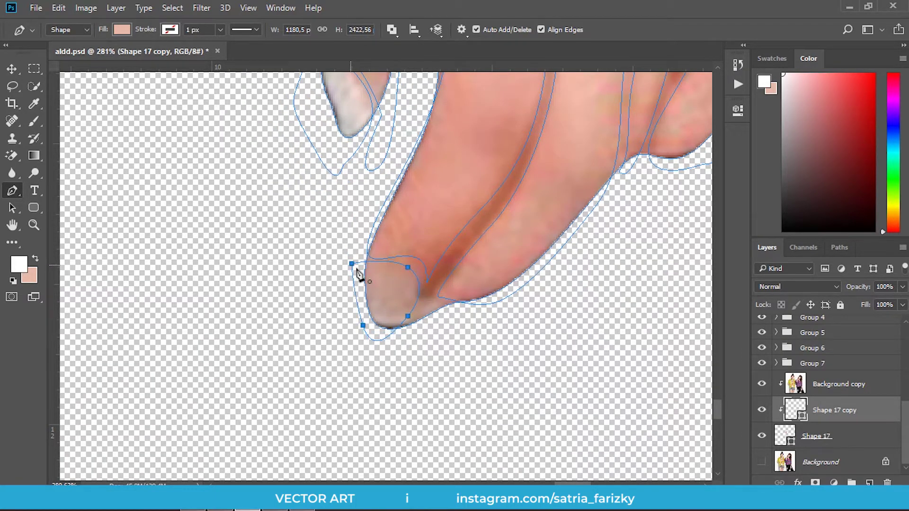
scroll(394, 309, up, 3)
click(410, 351)
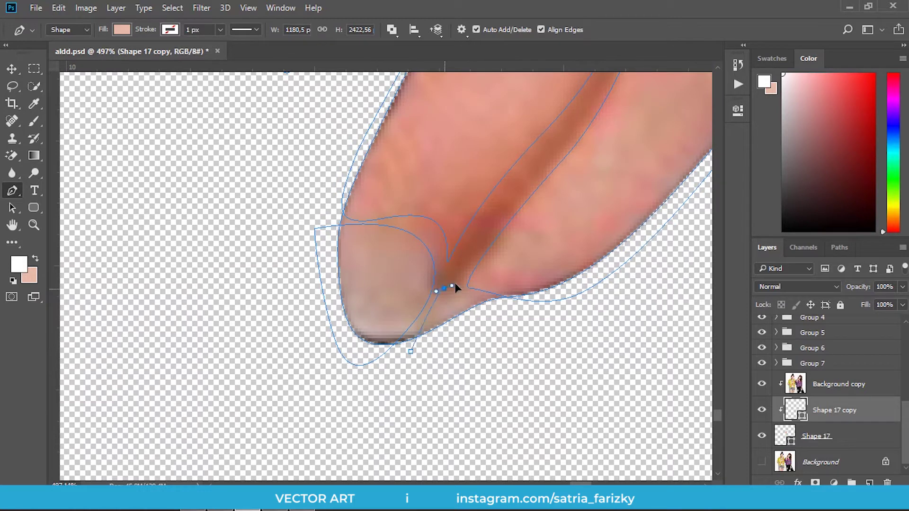
drag(492, 316, 483, 314)
click(410, 352)
scroll(409, 355, down, 3)
scroll(548, 266, down, 1)
scroll(553, 280, down, 2)
scroll(537, 277, down, 2)
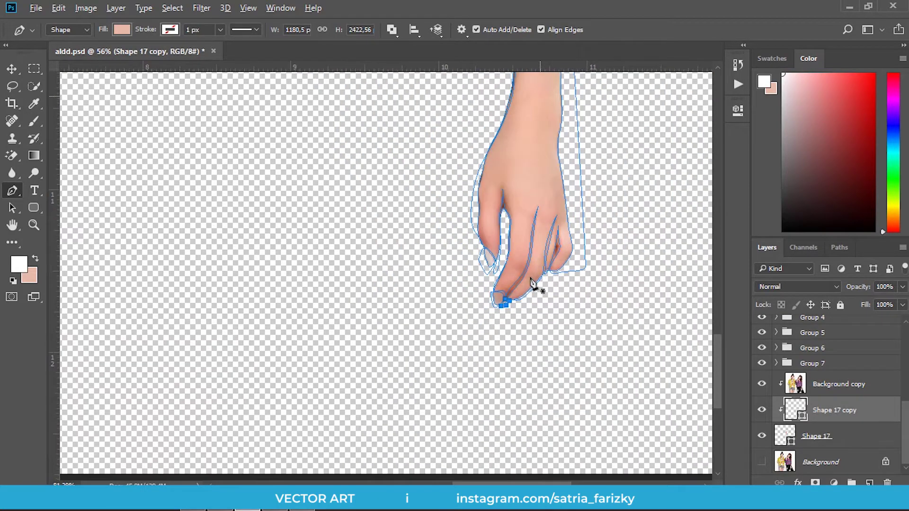
scroll(536, 278, up, 3)
key(a)
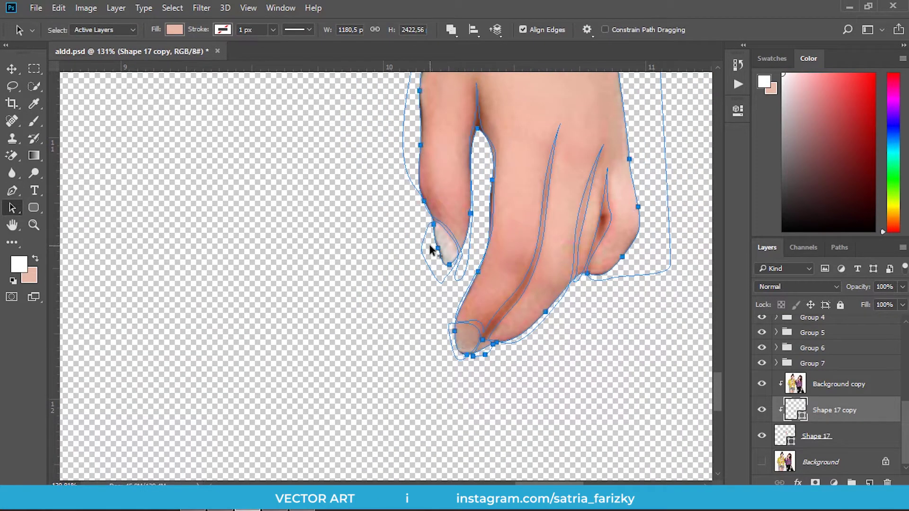
Select only the fingernail subpath with Direct Selection
click(432, 334)
click(455, 349)
click(451, 348)
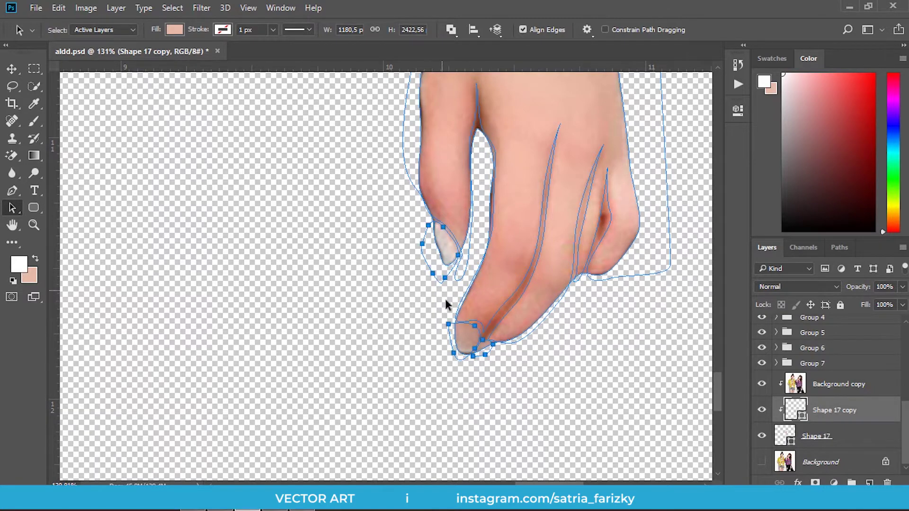
scroll(444, 294, down, 2)
scroll(428, 305, down, 2)
scroll(412, 283, up, 3)
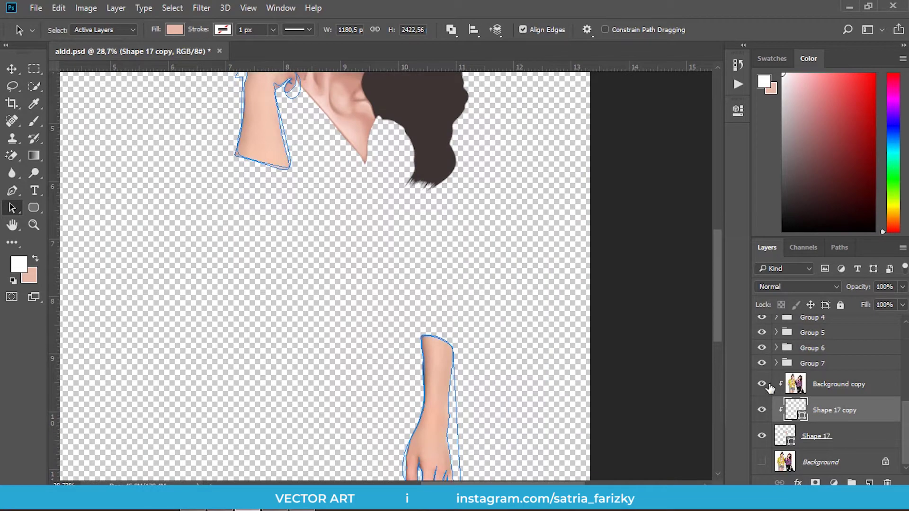
Hide Background copy and fill Shape 17 copy with the dark skin tone #91655a
click(762, 384)
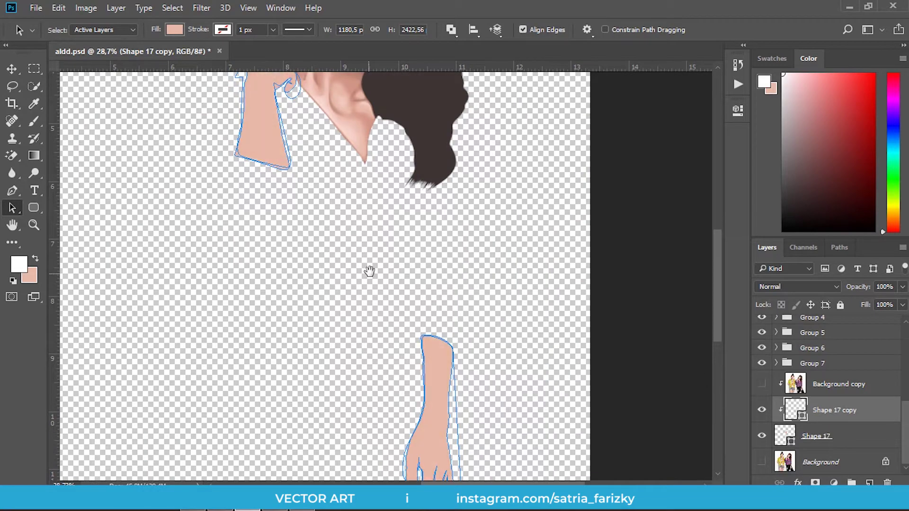
scroll(398, 265, left, 5)
scroll(398, 265, up, 3)
scroll(424, 289, up, 2)
scroll(338, 305, up, 3)
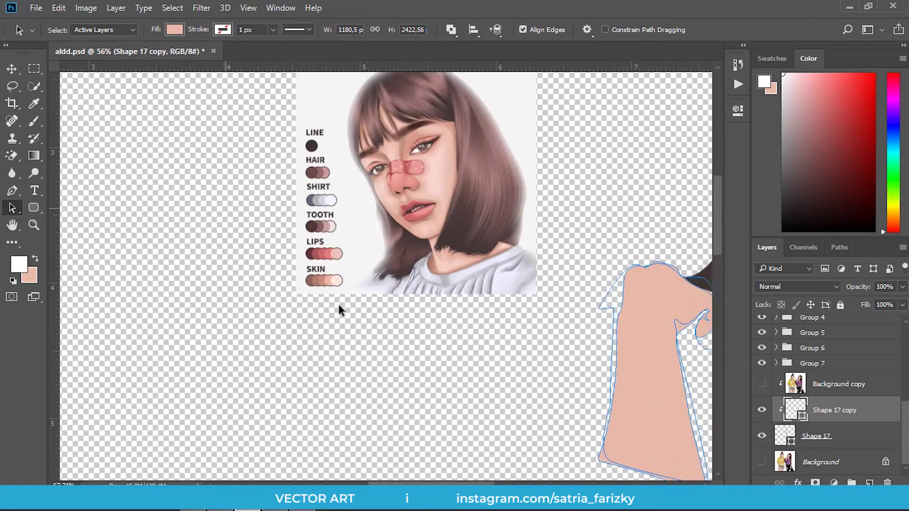
double_click(795, 415)
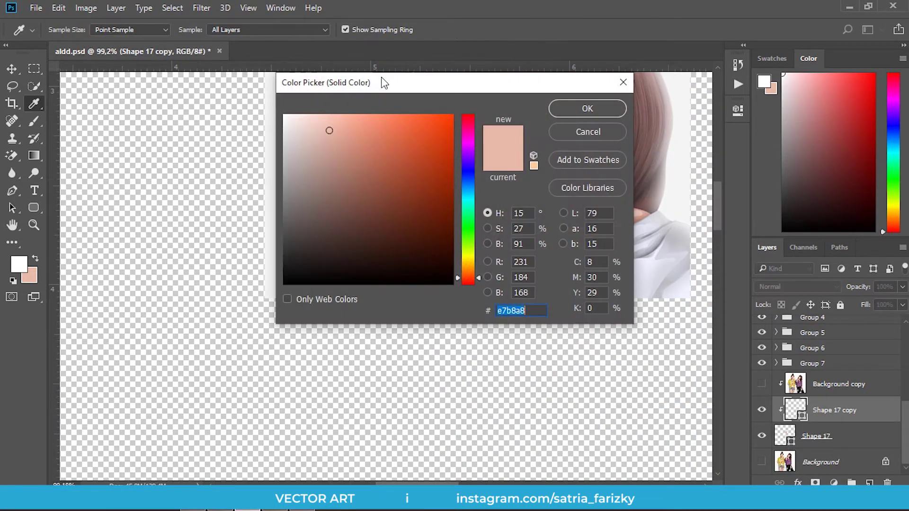
drag(384, 85, 521, 84)
click(291, 277)
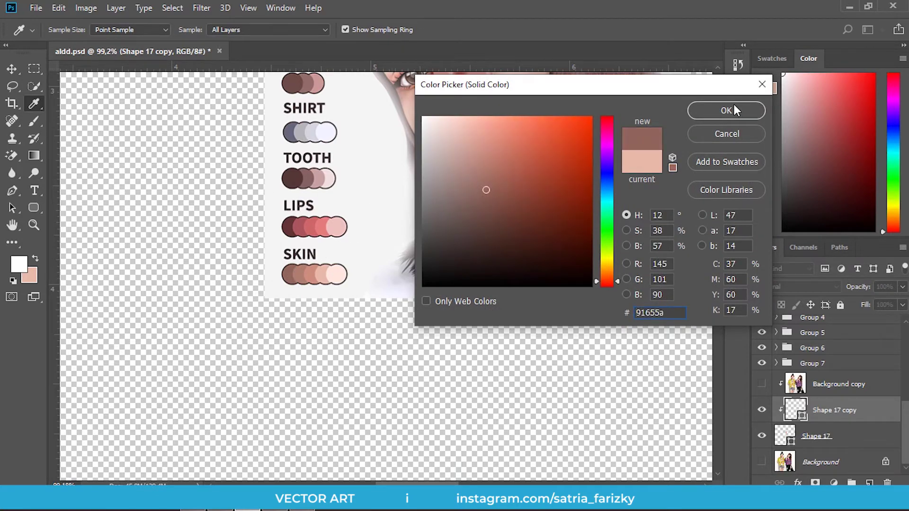
click(734, 110)
scroll(697, 131, right, 5)
scroll(480, 235, right, 3)
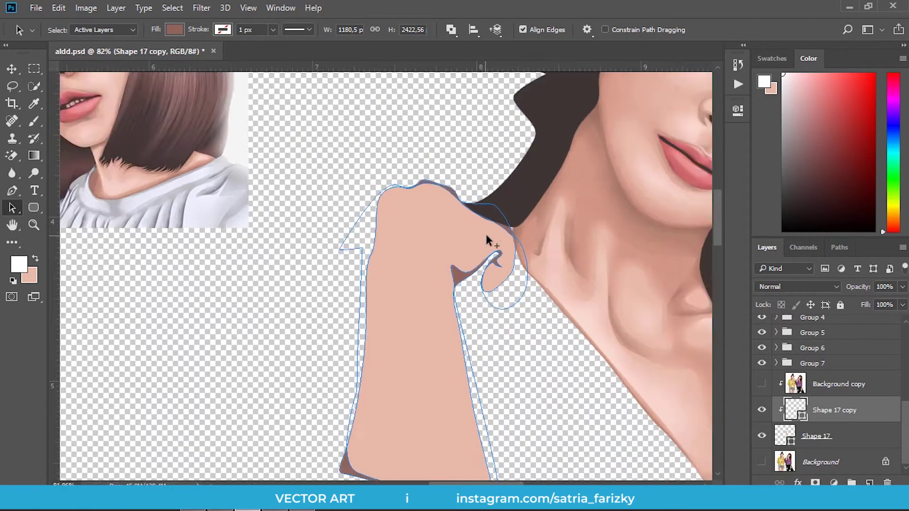
scroll(486, 235, down, 2)
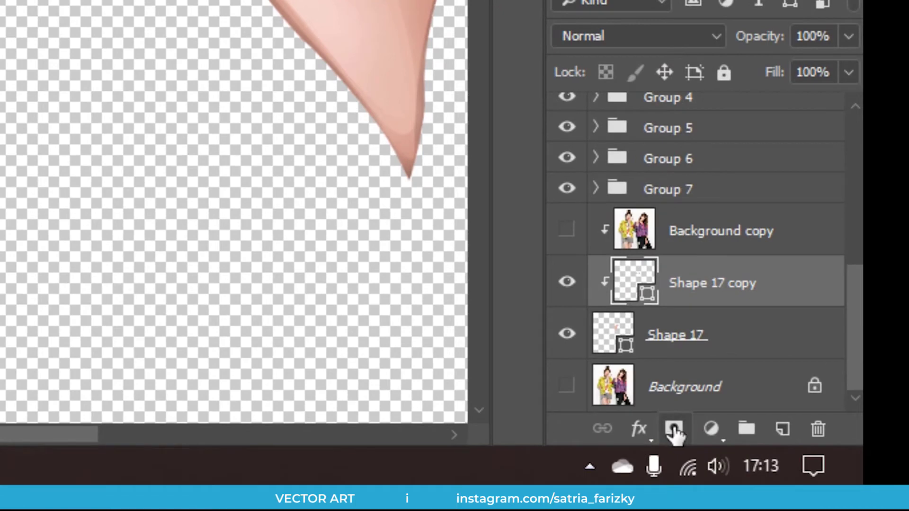
Add a white layer mask to Shape 17 copy and pick the Brush tool
click(674, 428)
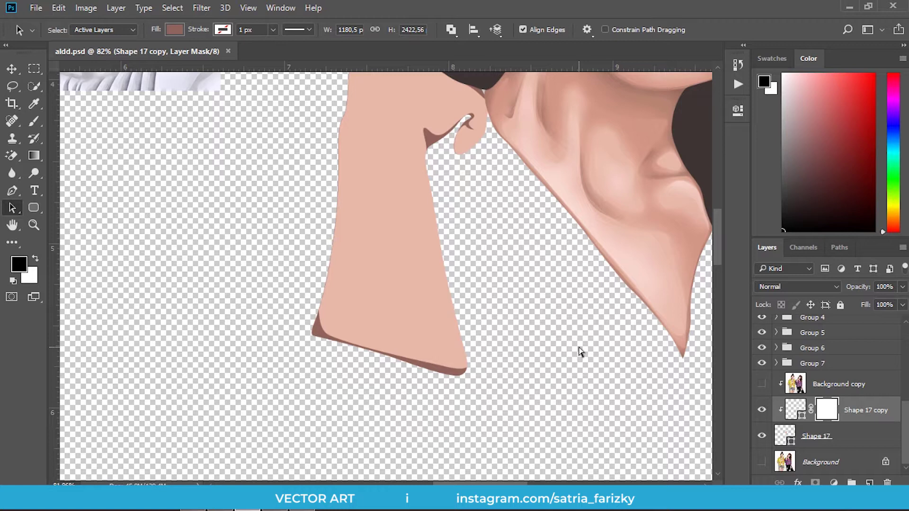
key(b)
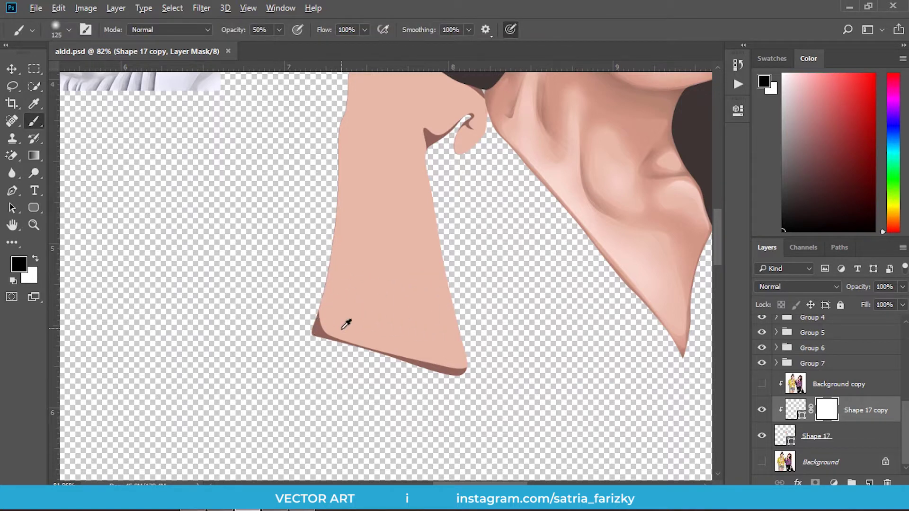
Shrink the brush and mask away the dark shadow at the arm's lower-left corner
scroll(344, 322, up, 3)
key(bracketleft)
key(bracketleft)
key(bracketleft)
mouse_move(335, 304)
mouse_down()
mouse_move(325, 315)
mouse_move(465, 371)
mouse_move(558, 388)
mouse_up()
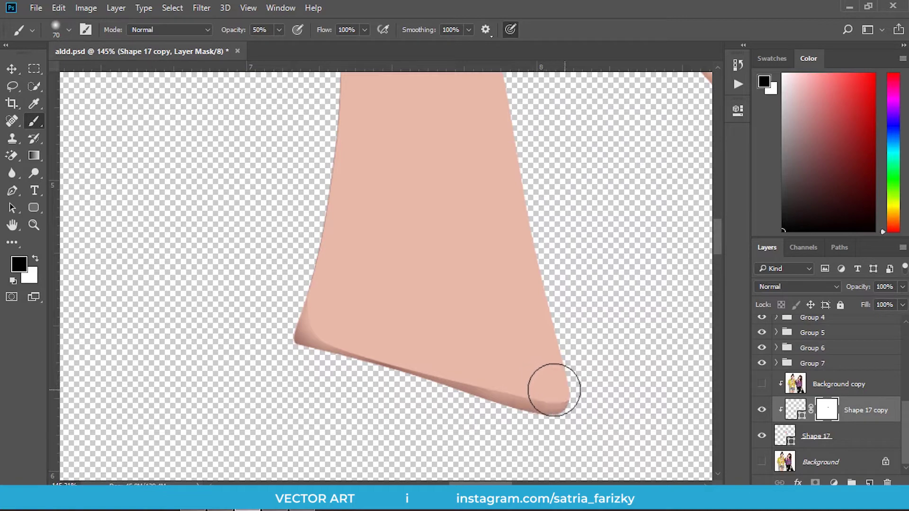
scroll(448, 338, down, 3)
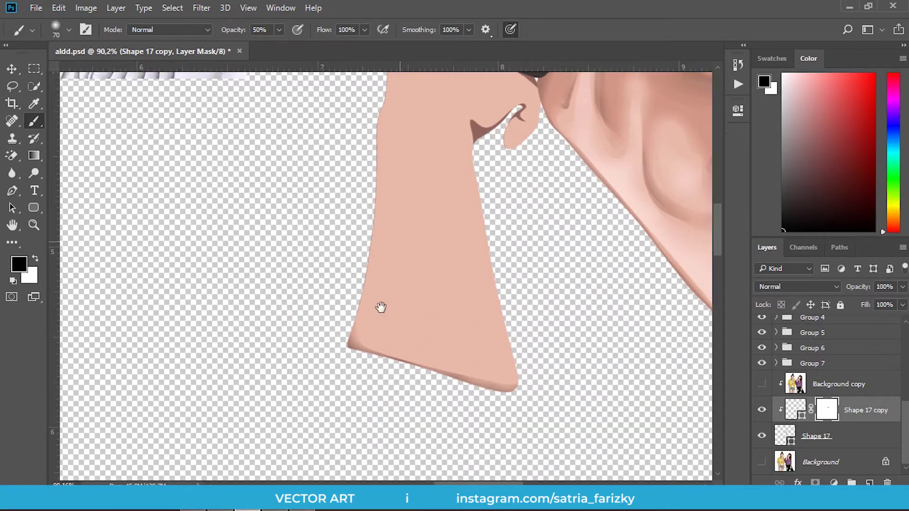
scroll(417, 163, up, 2)
scroll(379, 182, up, 2)
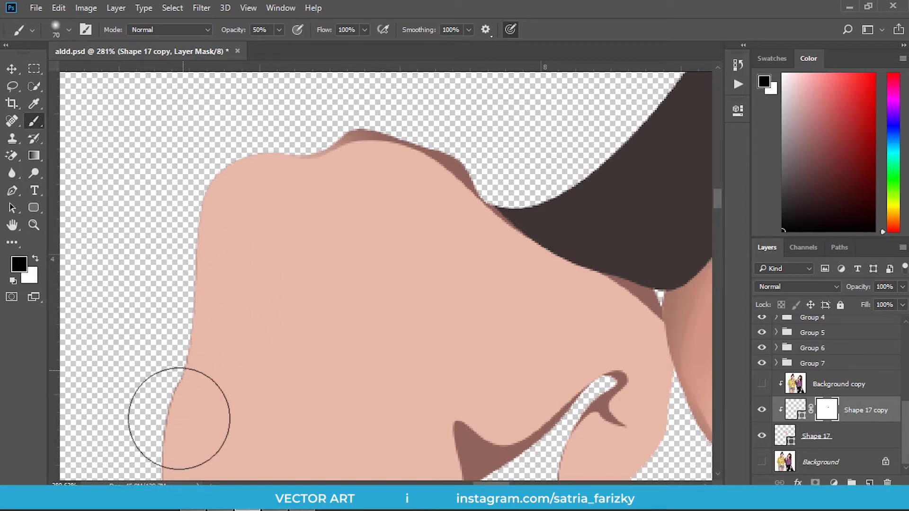
Fade the dark shadow along the neck edge on the mask
scroll(192, 284, down, 5)
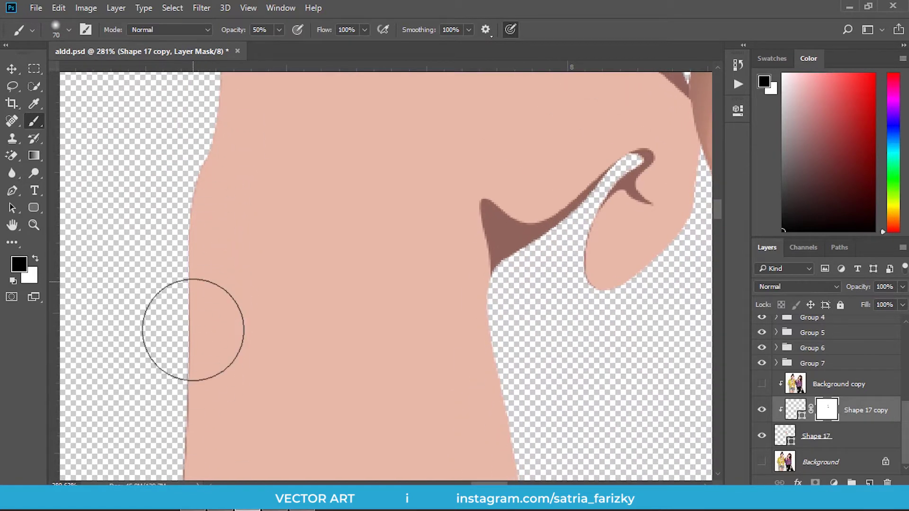
scroll(192, 308, down, 2)
scroll(203, 275, down, 2)
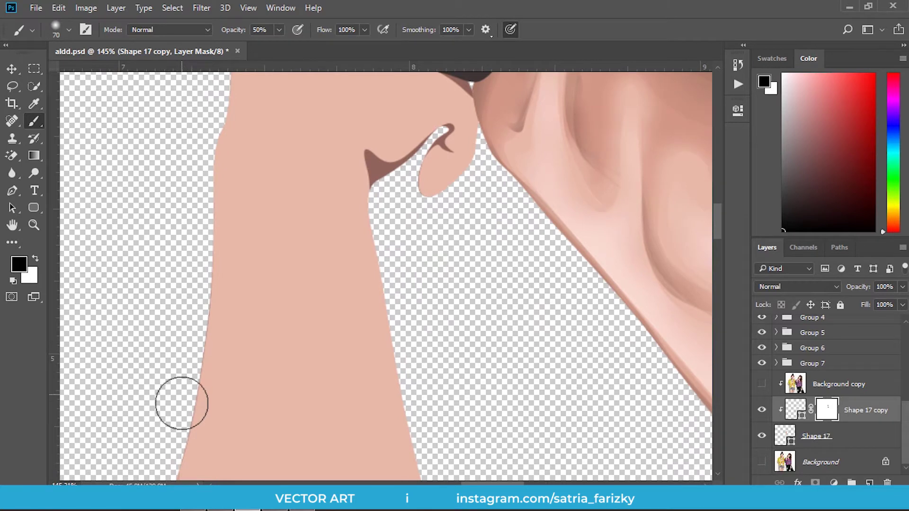
scroll(204, 344, down, 3)
scroll(207, 310, up, 5)
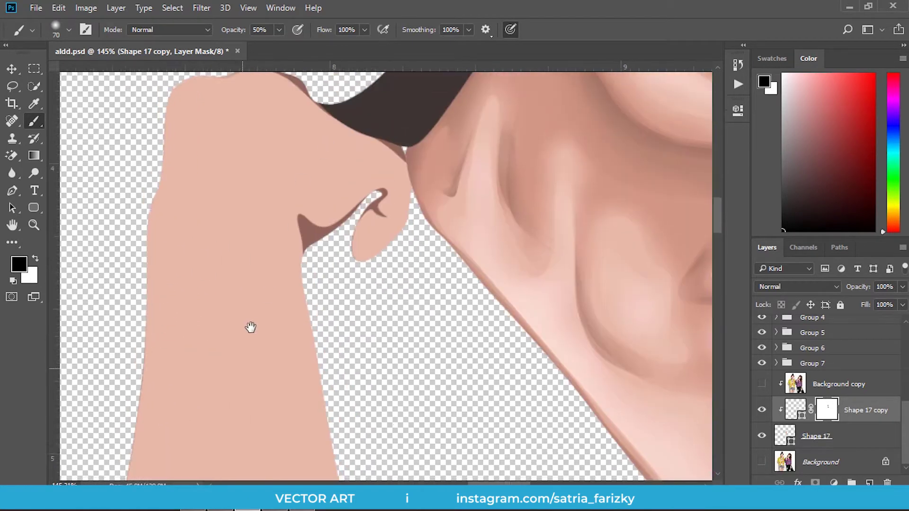
scroll(244, 332, up, 2)
scroll(244, 341, up, 2)
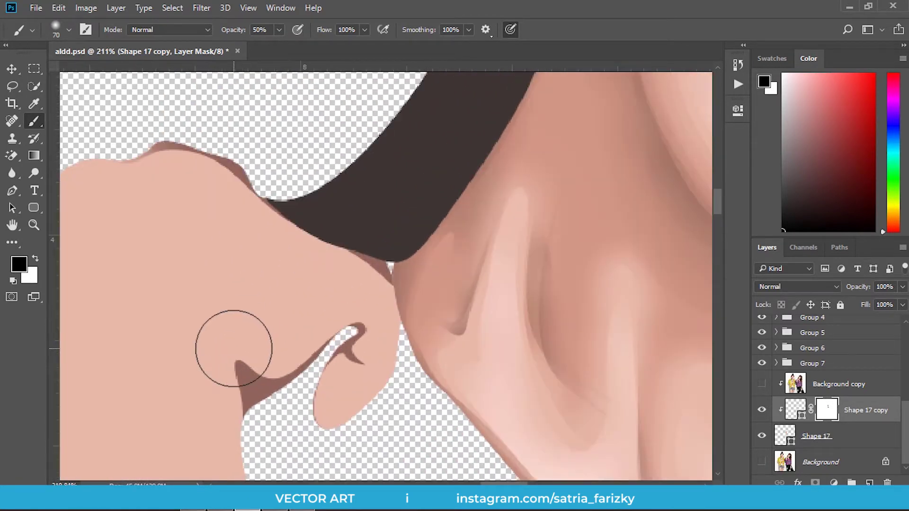
scroll(218, 361, up, 1)
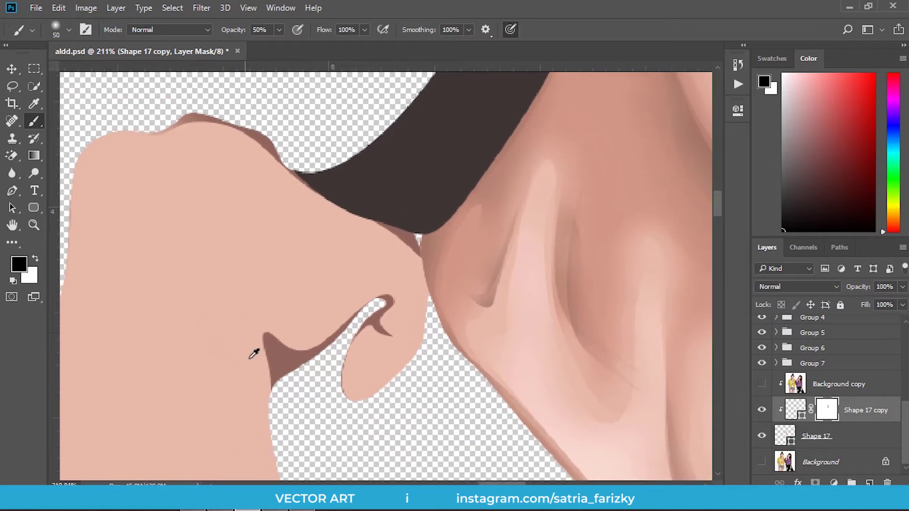
scroll(244, 355, up, 1)
mouse_move(253, 406)
mouse_down()
mouse_move(389, 281)
mouse_move(462, 248)
mouse_move(467, 315)
mouse_move(408, 384)
mouse_up()
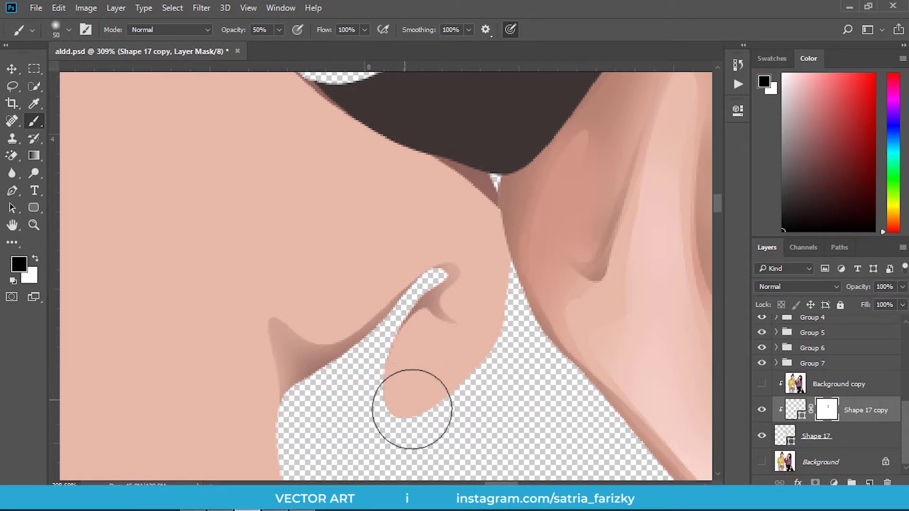
drag(442, 245, 433, 304)
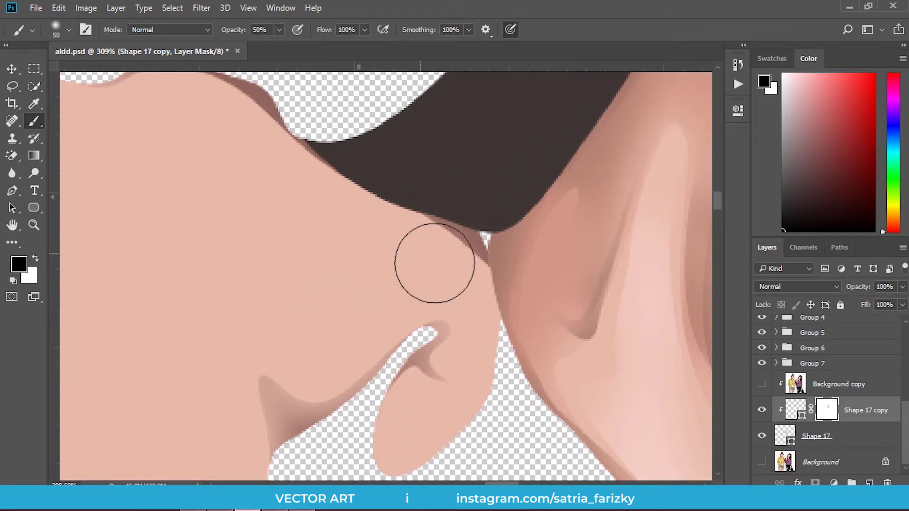
drag(226, 123, 228, 158)
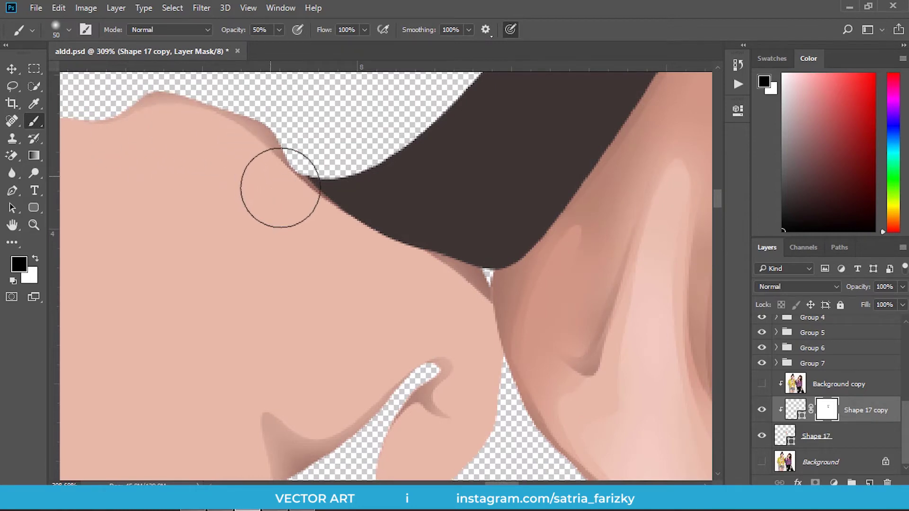
alt+scroll(347, 251, down, 3)
alt+scroll(348, 251, down, 3)
alt+scroll(415, 284, up, 2)
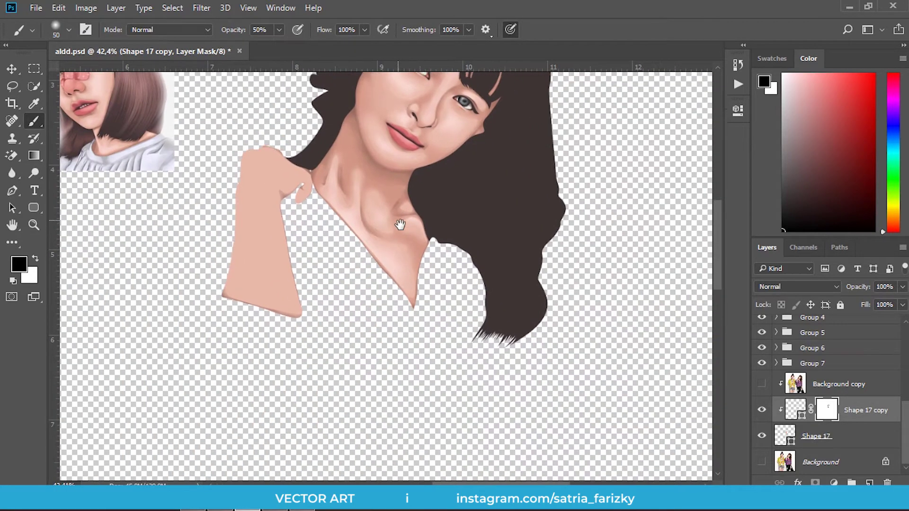
Mask away the dark outline along the arm's top-right and left edges
alt+scroll(438, 260, up, 1)
alt+scroll(471, 285, down, 2)
scroll(514, 341, down, 3)
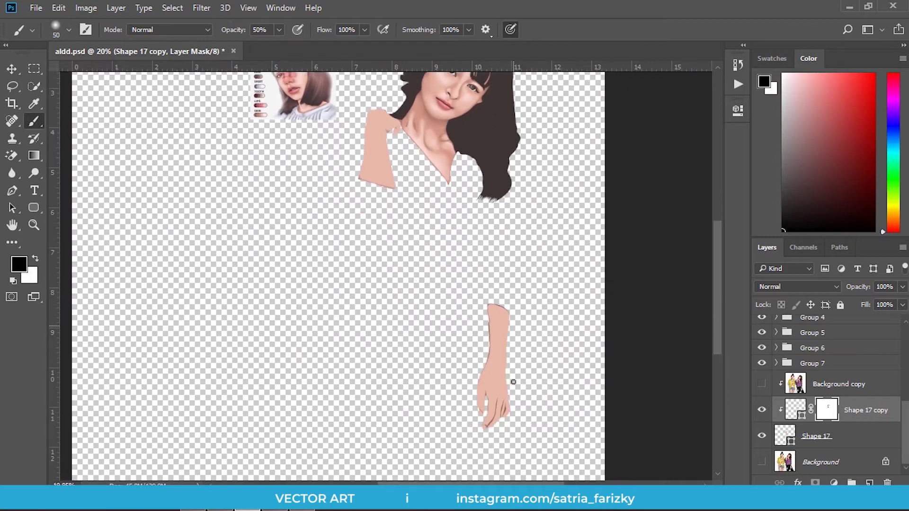
alt+scroll(513, 380, up, 3)
alt+scroll(502, 178, up, 1)
drag(489, 137, 485, 193)
alt+scroll(485, 193, up, 2)
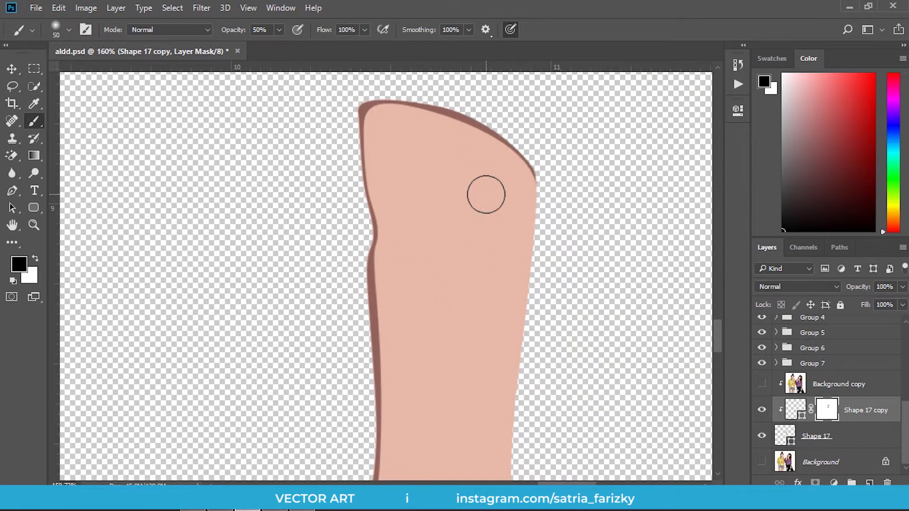
mouse_move(501, 155)
mouse_down()
mouse_move(444, 125)
mouse_move(378, 120)
mouse_move(381, 253)
mouse_up()
mouse_move(382, 315)
mouse_down()
mouse_move(365, 162)
mouse_move(375, 228)
mouse_up()
Soften the finger crease line and lighten the dark crease at the fingertip
drag(374, 327, 400, 232)
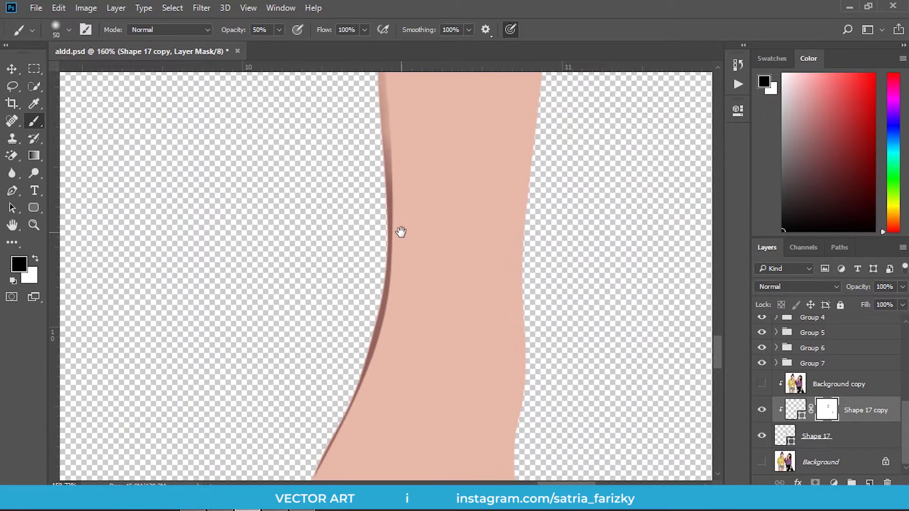
drag(406, 339, 432, 185)
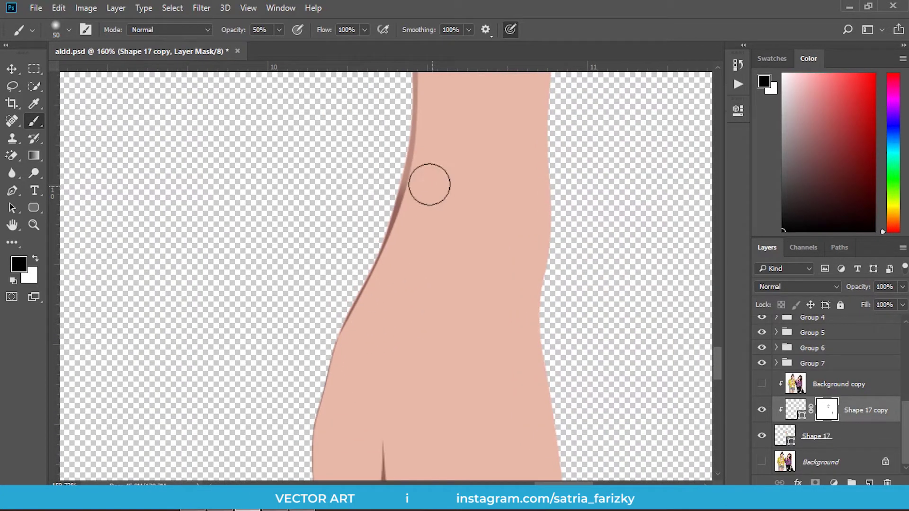
drag(382, 308, 398, 204)
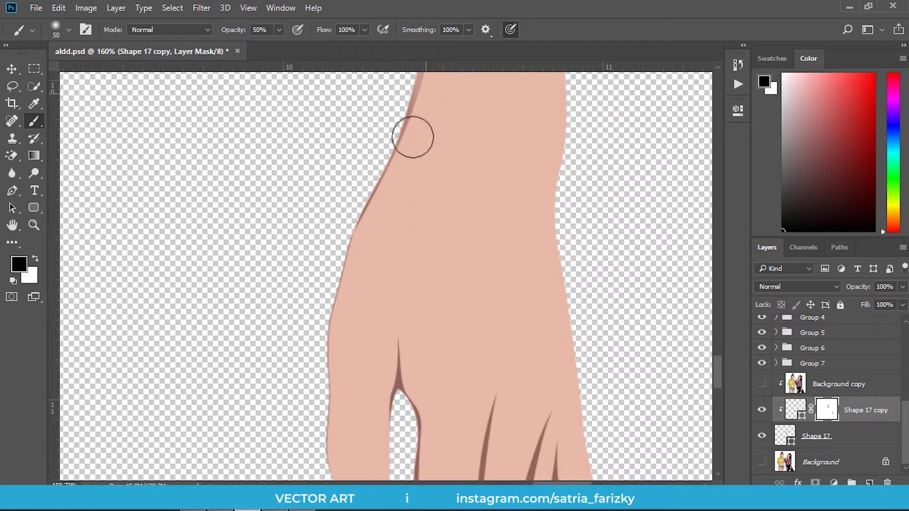
drag(325, 385, 274, 252)
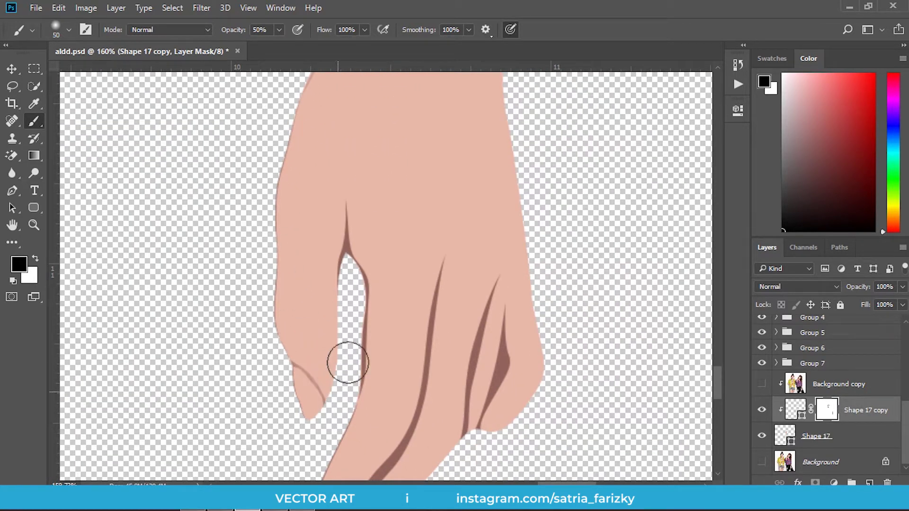
drag(352, 260, 351, 207)
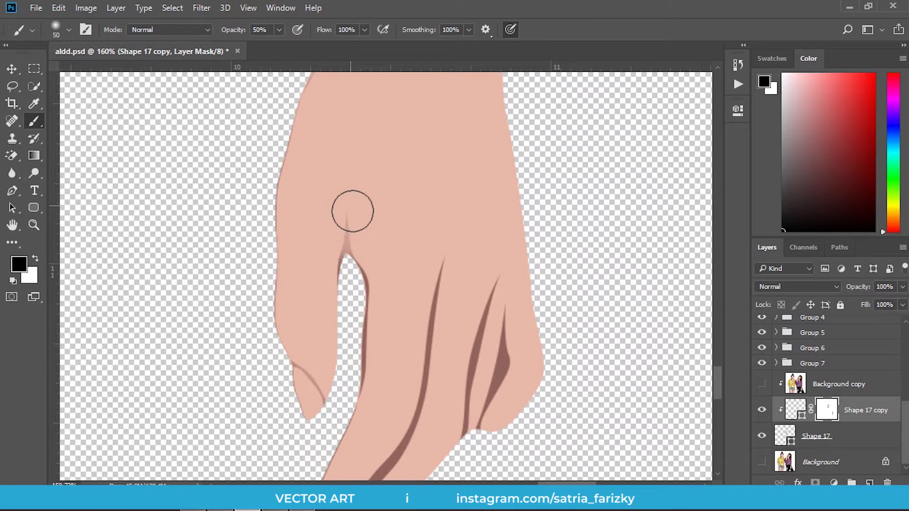
drag(364, 361, 341, 298)
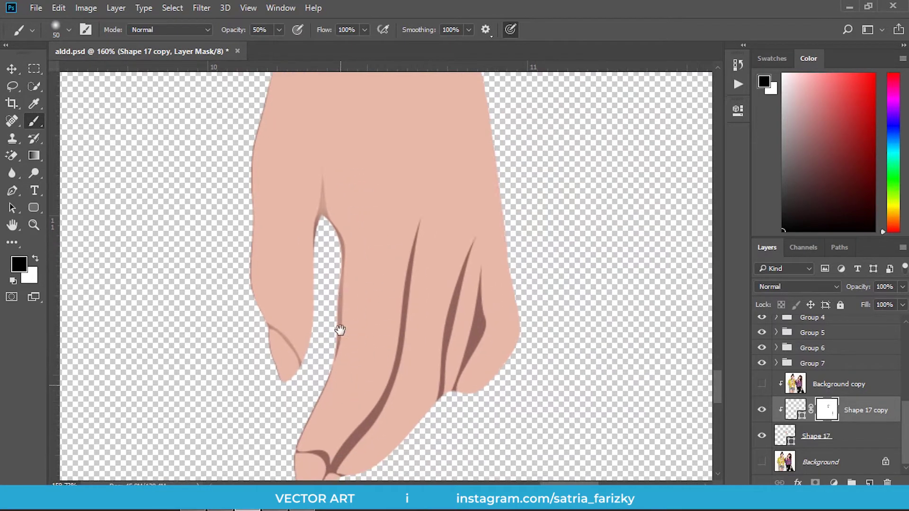
drag(339, 368, 339, 308)
drag(327, 374, 351, 344)
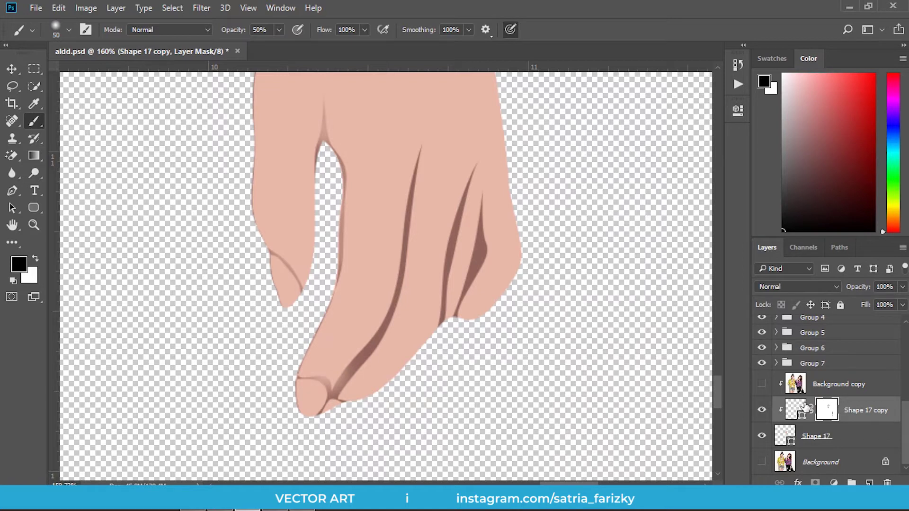
Compare against the reference photo, then soften the right crease lines near the knuckle
click(762, 384)
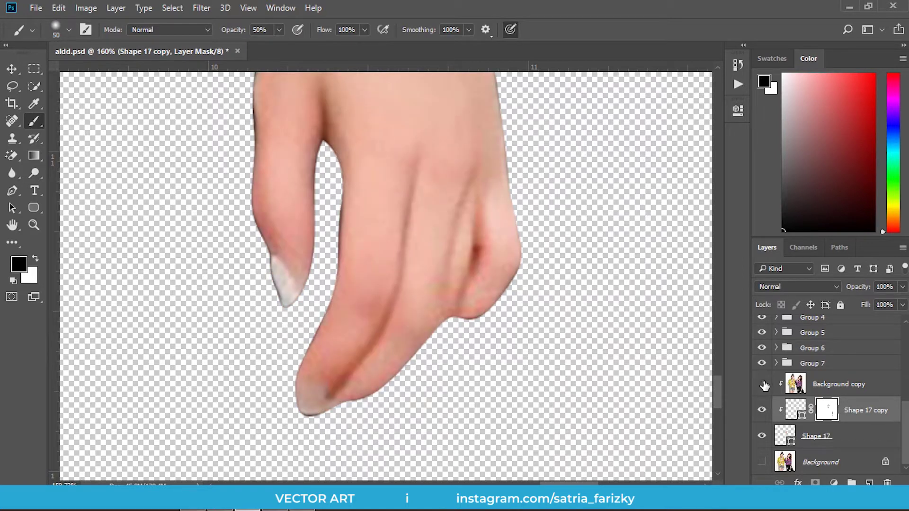
click(763, 384)
mouse_move(432, 191)
mouse_down()
mouse_move(422, 217)
mouse_move(430, 187)
mouse_move(423, 283)
mouse_move(422, 264)
mouse_move(398, 343)
mouse_move(345, 399)
mouse_move(398, 323)
mouse_up()
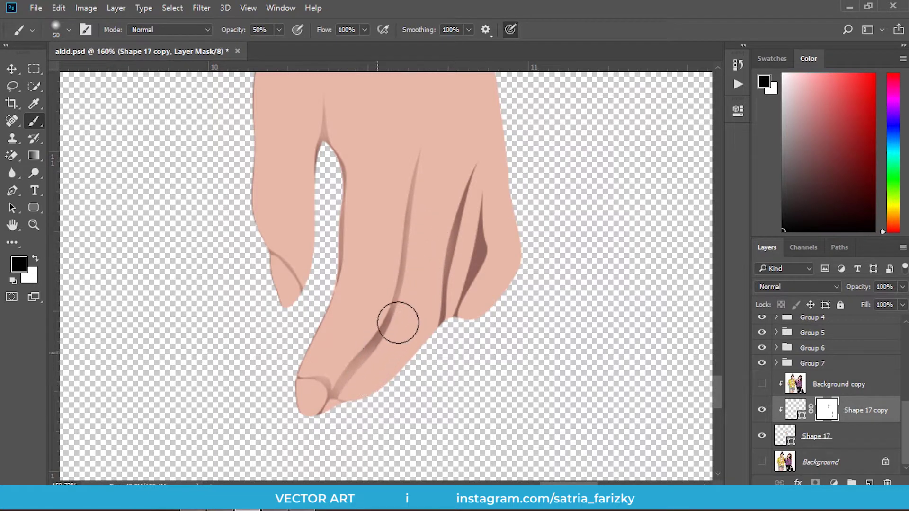
mouse_move(478, 166)
mouse_down()
mouse_move(450, 364)
mouse_move(463, 227)
mouse_move(481, 177)
mouse_move(464, 264)
mouse_up()
mouse_move(457, 278)
mouse_down()
mouse_move(501, 240)
mouse_move(487, 273)
mouse_move(492, 212)
mouse_move(497, 284)
mouse_move(479, 261)
mouse_move(454, 291)
mouse_move(471, 309)
mouse_up()
Swap the brush colour to white and select the base Shape 17 layer
key(x)
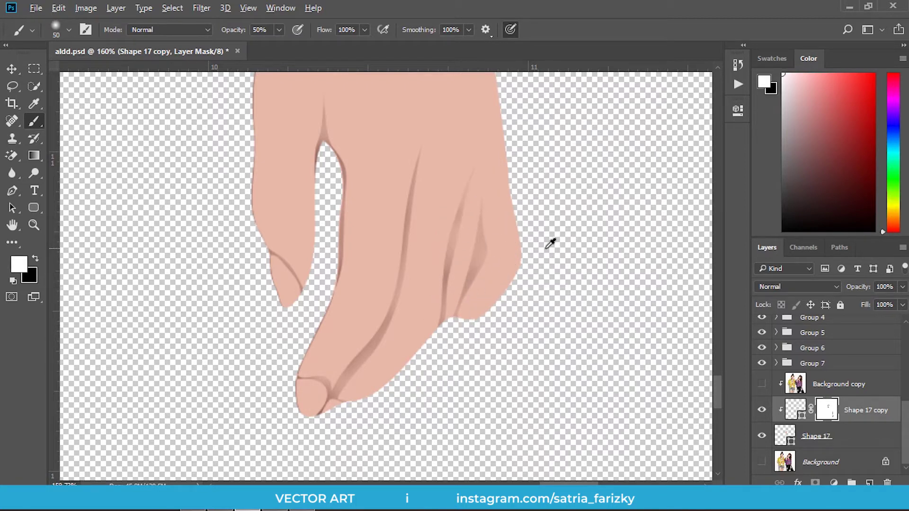
scroll(548, 243, down, 5)
scroll(621, 352, up, 2)
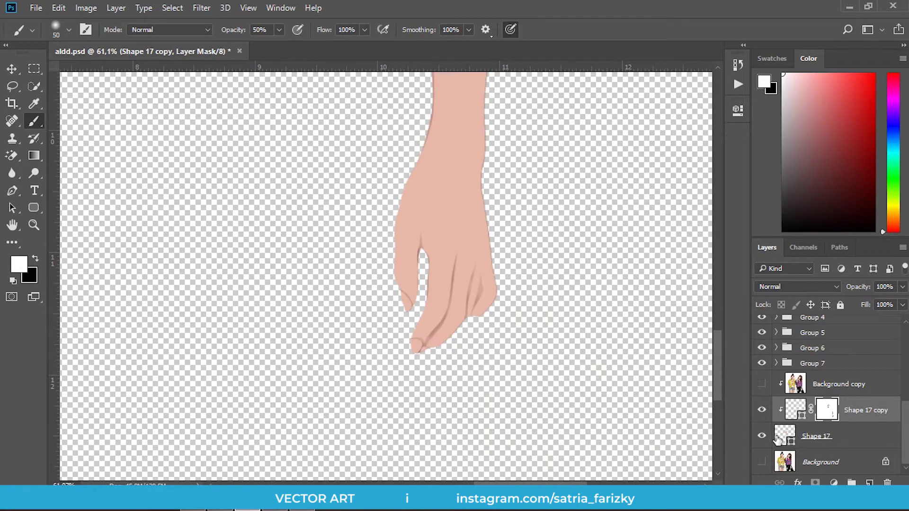
click(816, 445)
Duplicate Shape 17 as a clipped copy on the layer below and save
key(ctrl+j)
key(ctrl+alt+g)
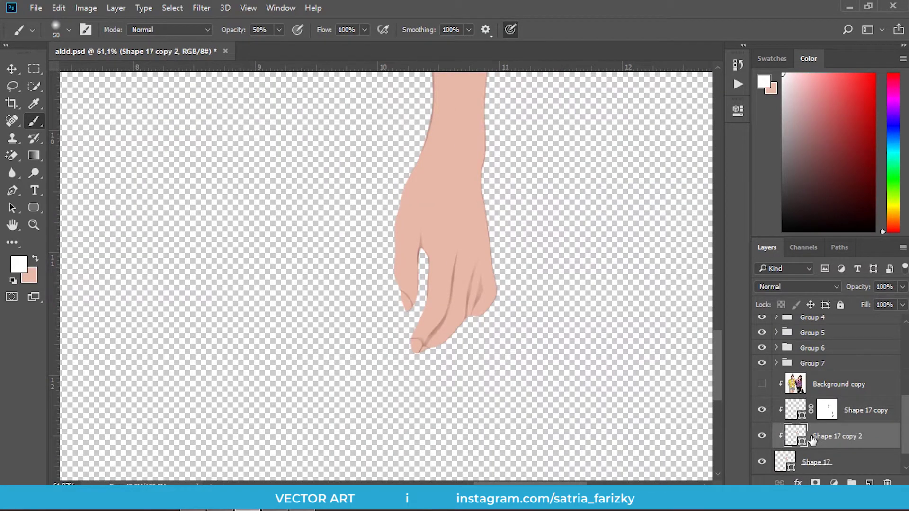
key(ctrl+s)
Set the Pen to Exclude Overlapping Shapes and show the Background copy reference
key(p)
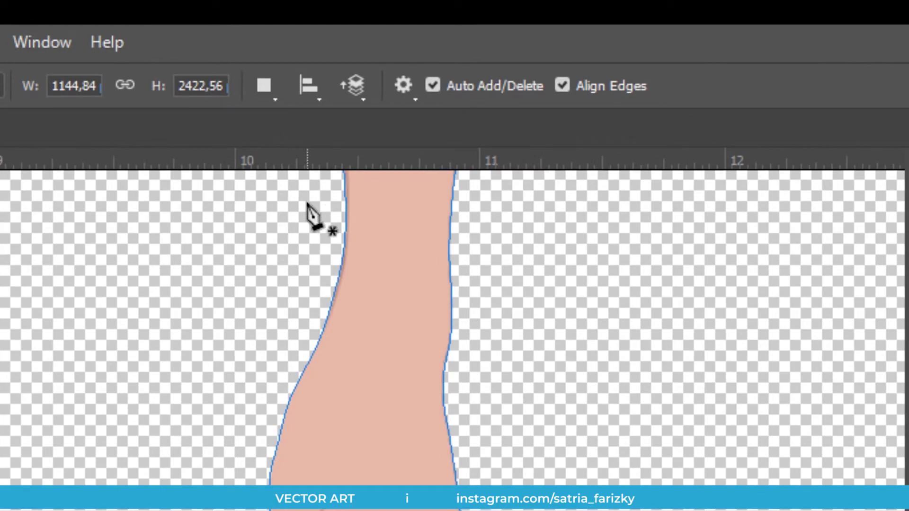
click(264, 86)
click(385, 223)
scroll(400, 359, up, 5)
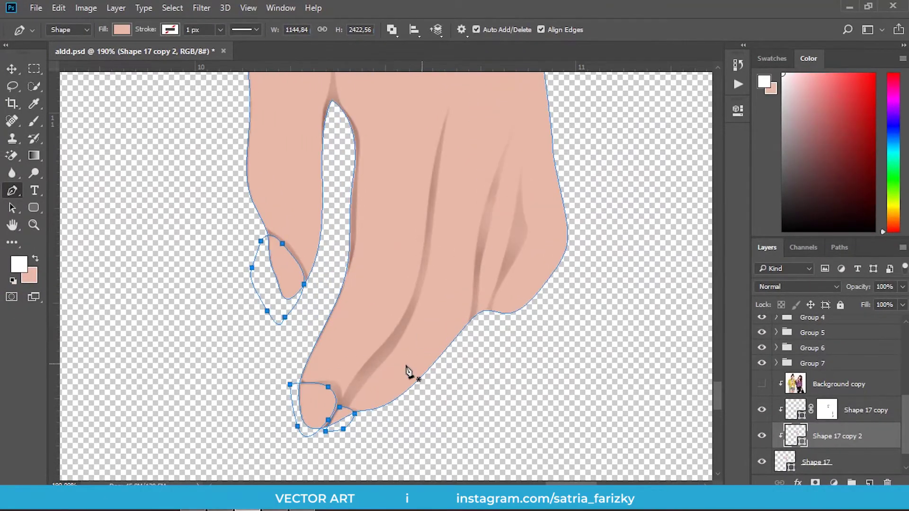
click(767, 389)
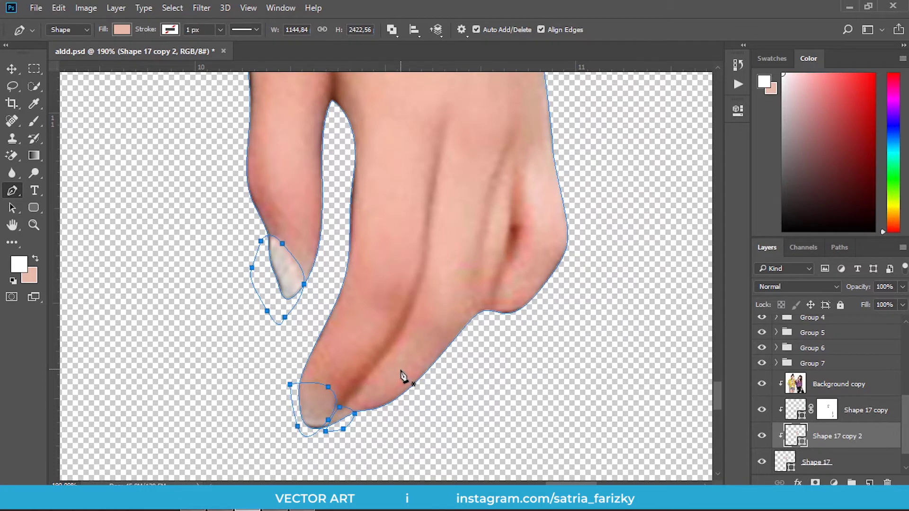
scroll(336, 372, up, 3)
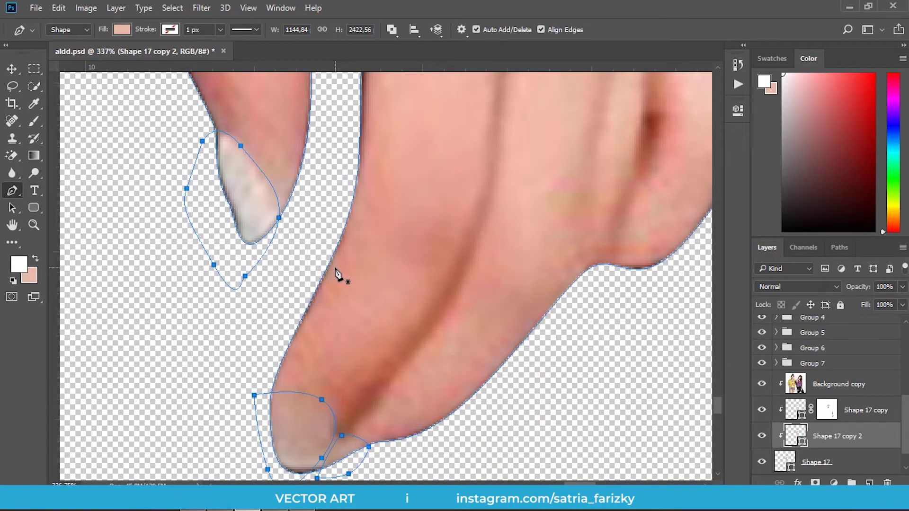
Trace a highlight path along the finger edge with smooth curved points
drag(336, 268, 308, 303)
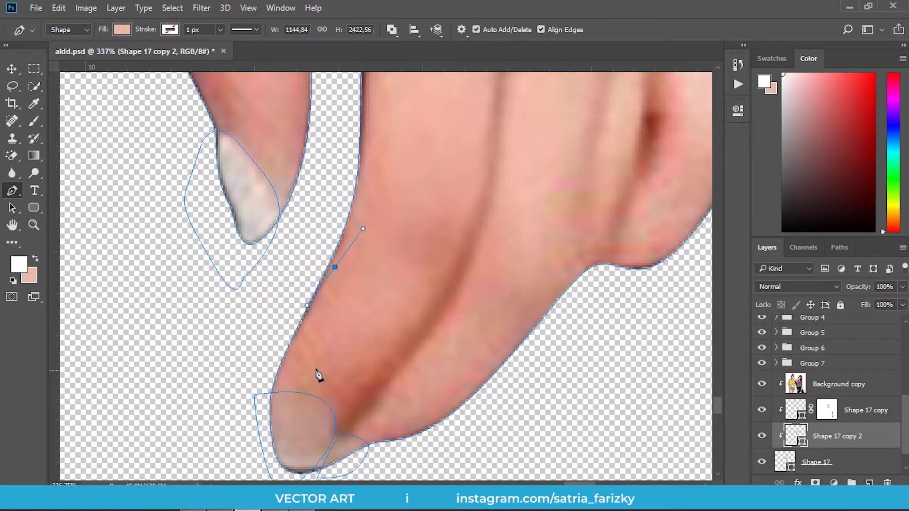
drag(387, 363, 397, 355)
drag(453, 263, 400, 350)
drag(416, 311, 420, 240)
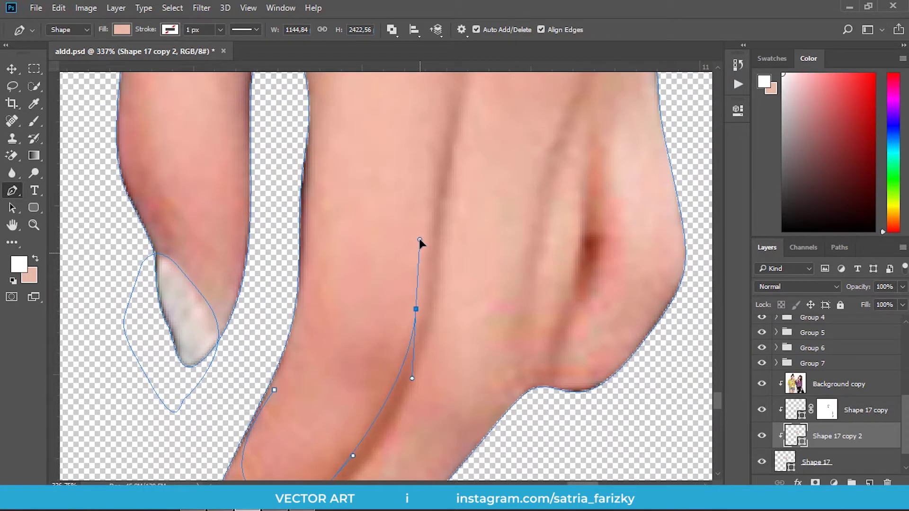
drag(377, 309, 308, 476)
click(398, 193)
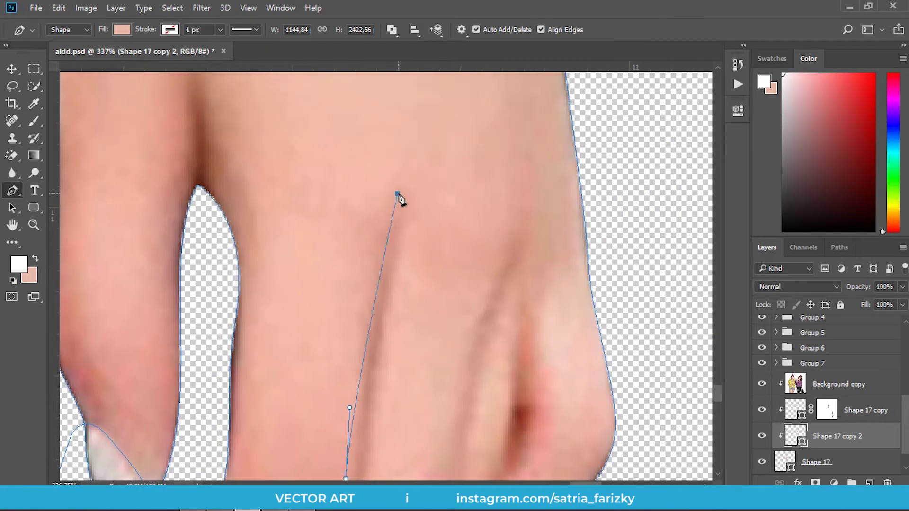
key(ctrl+z)
drag(400, 203, 406, 198)
drag(365, 250, 369, 162)
drag(385, 273, 371, 369)
drag(376, 411, 417, 234)
drag(385, 292, 352, 350)
Continue the highlight path up the finger crease onto the back of the hand
mouse_move(315, 429)
mouse_down()
mouse_move(371, 294)
mouse_move(333, 315)
mouse_up()
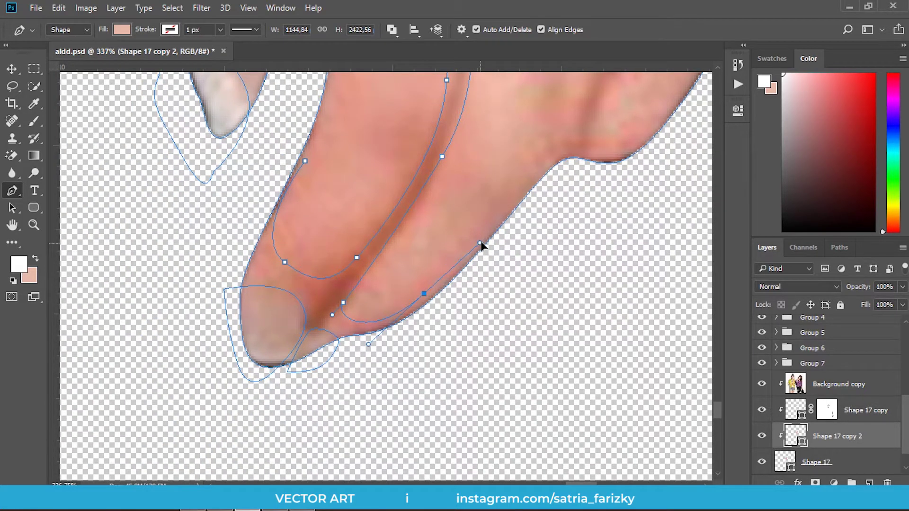
drag(481, 246, 431, 349)
click(424, 272)
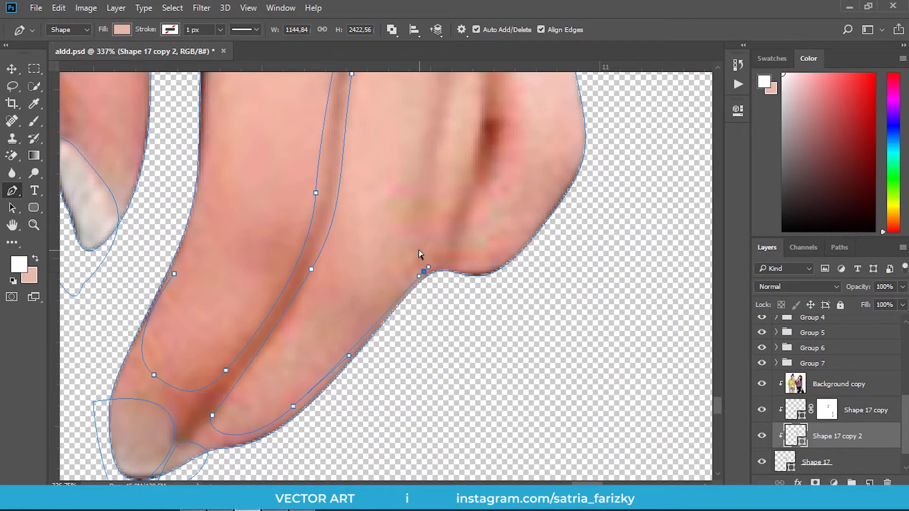
drag(419, 222, 371, 384)
click(403, 221)
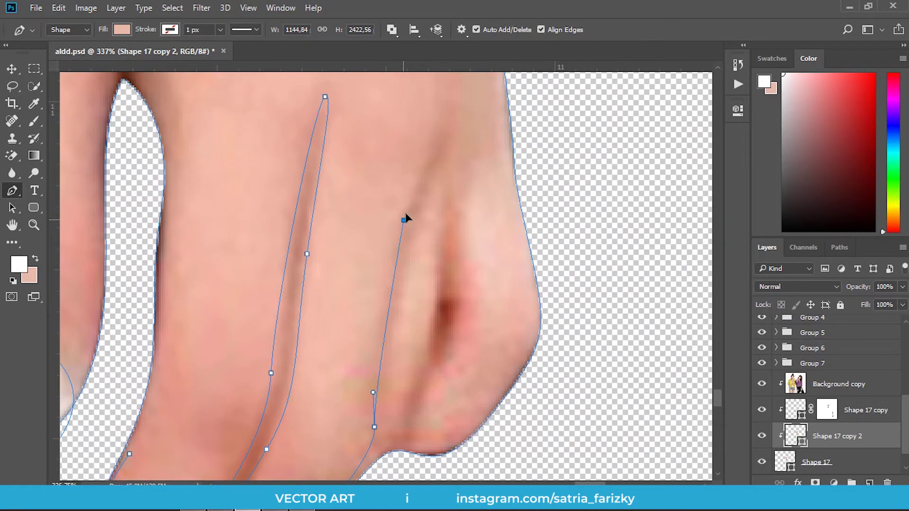
scroll(426, 166, up, 5)
click(452, 186)
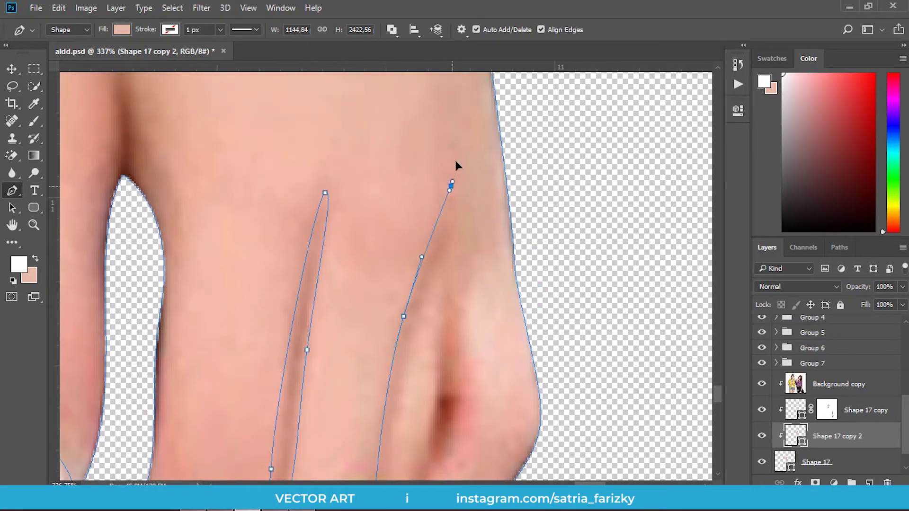
Curve the highlight path around the knuckle's outer edge toward the wrist
drag(435, 270, 420, 164)
drag(432, 291, 440, 303)
click(408, 327)
drag(376, 401, 374, 418)
drag(441, 373, 481, 327)
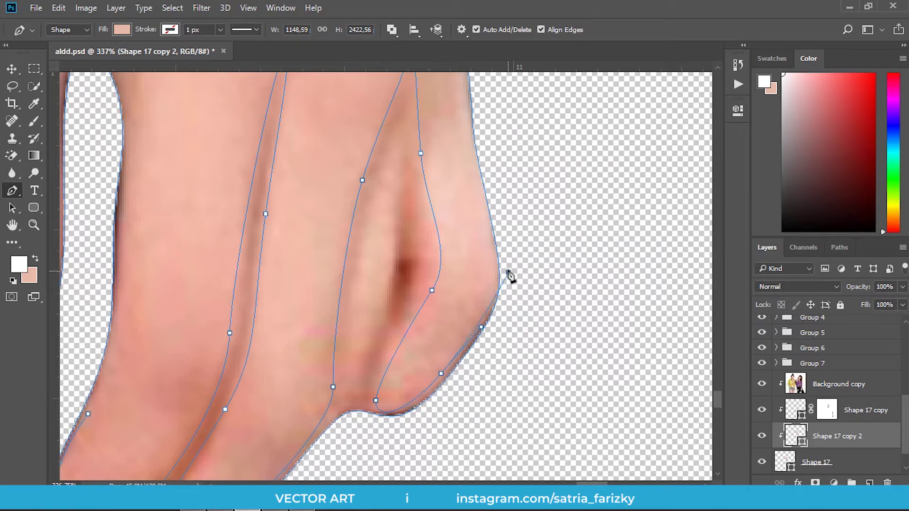
scroll(508, 258, down, 5)
drag(508, 258, 477, 314)
scroll(420, 280, up, 2)
scroll(422, 283, up, 2)
scroll(423, 283, up, 3)
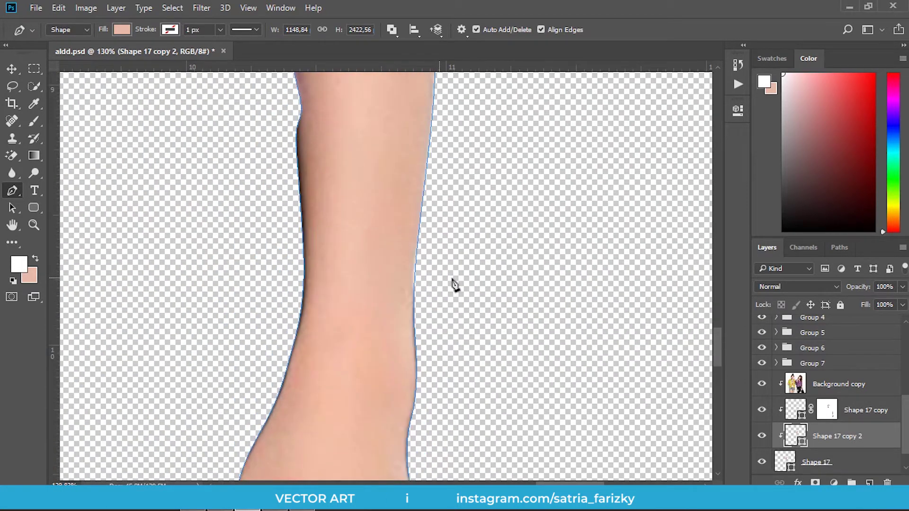
Trace a curved shading path over the top of the arm and down its left edge
scroll(454, 284, up, 3)
scroll(470, 274, up, 2)
click(450, 216)
scroll(450, 219, up, 3)
scroll(445, 221, left, 2)
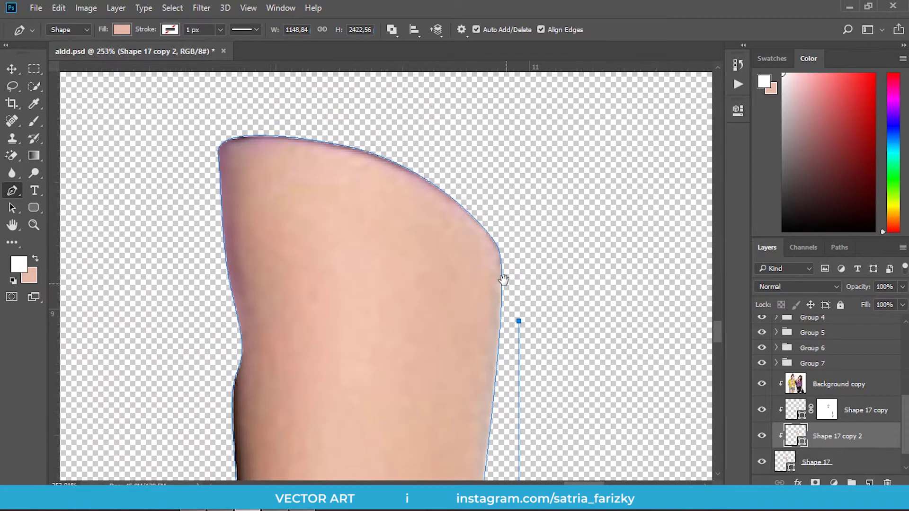
drag(418, 195, 321, 146)
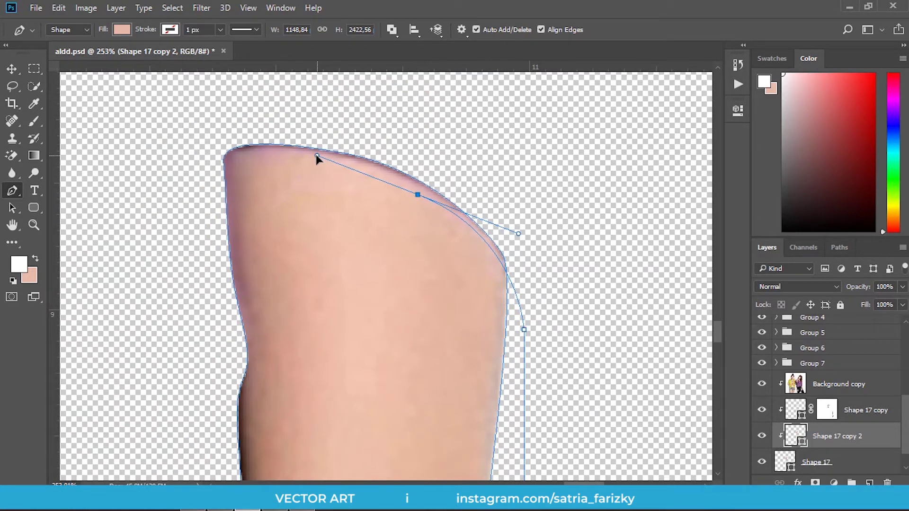
drag(246, 198, 251, 242)
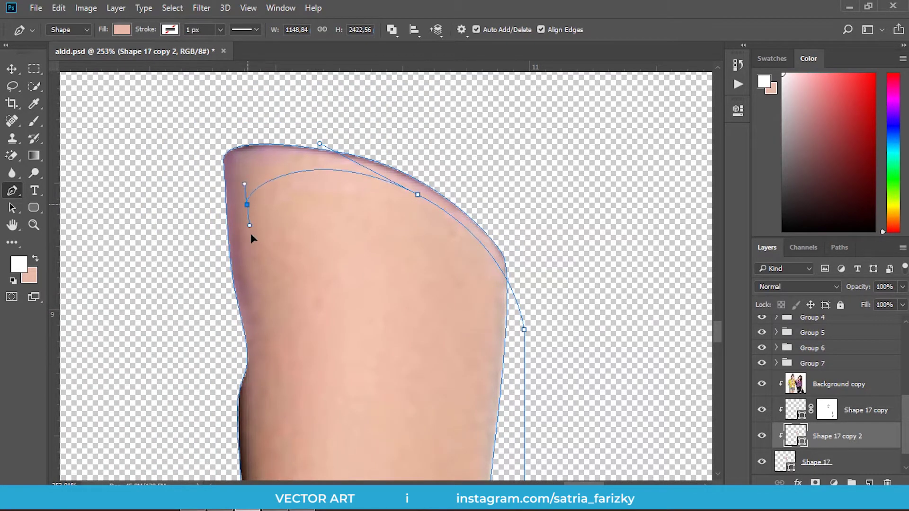
scroll(285, 284, down, 4)
scroll(284, 285, left, 1)
click(294, 282)
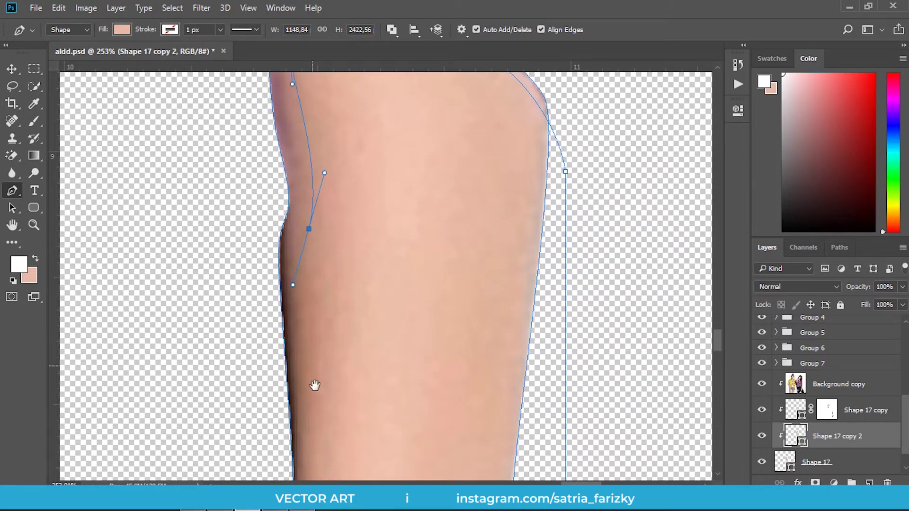
drag(315, 385, 351, 197)
scroll(353, 258, down, 2)
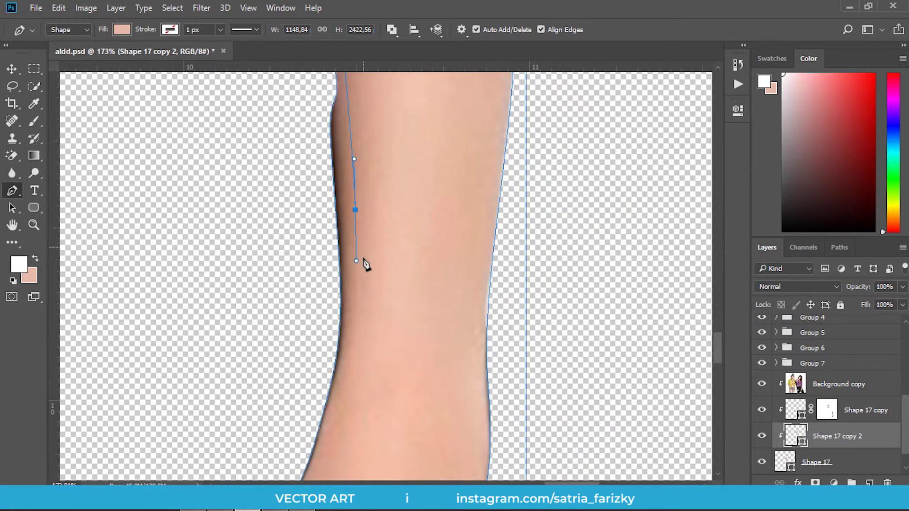
drag(355, 253, 356, 304)
click(343, 282)
scroll(360, 332, down, 3)
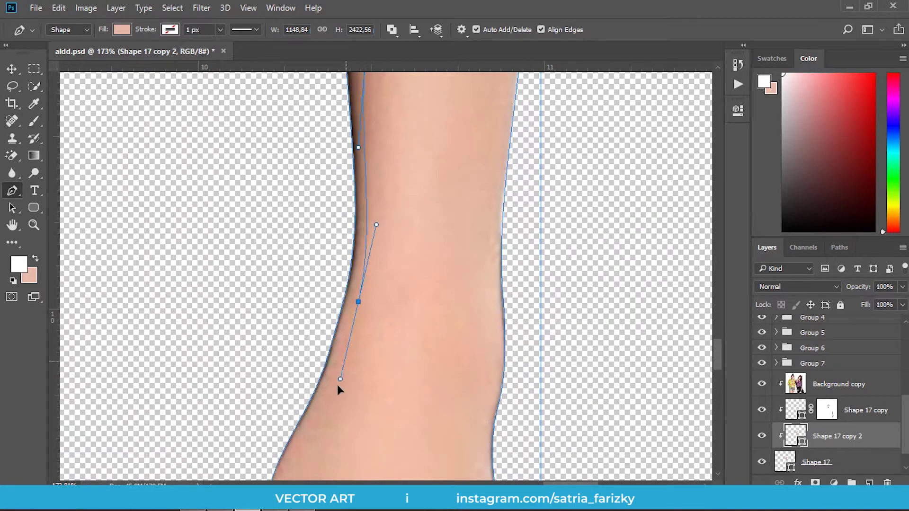
drag(355, 321, 321, 406)
scroll(332, 332, down, 4)
click(341, 293)
drag(341, 299, 296, 412)
scroll(366, 274, up, 2)
Extend the shading path around the fingertip and up along the finger
drag(375, 280, 379, 320)
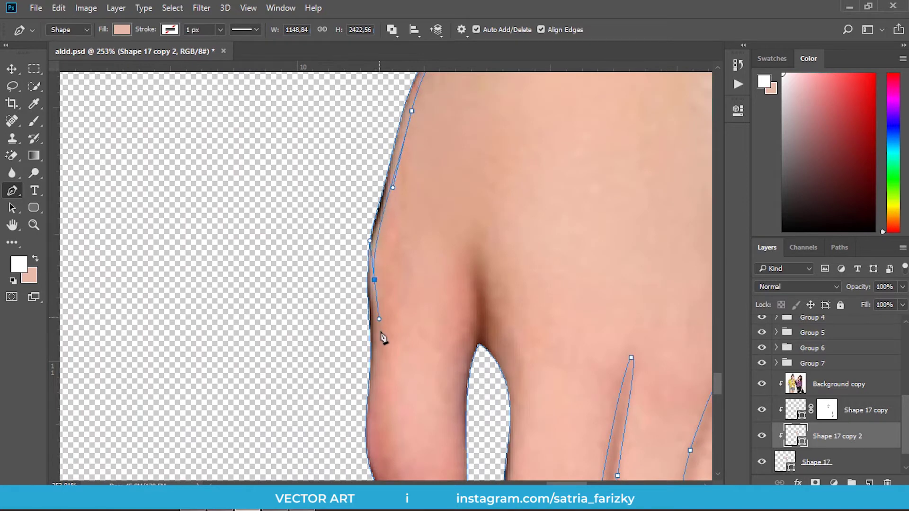
scroll(379, 327, down, 4)
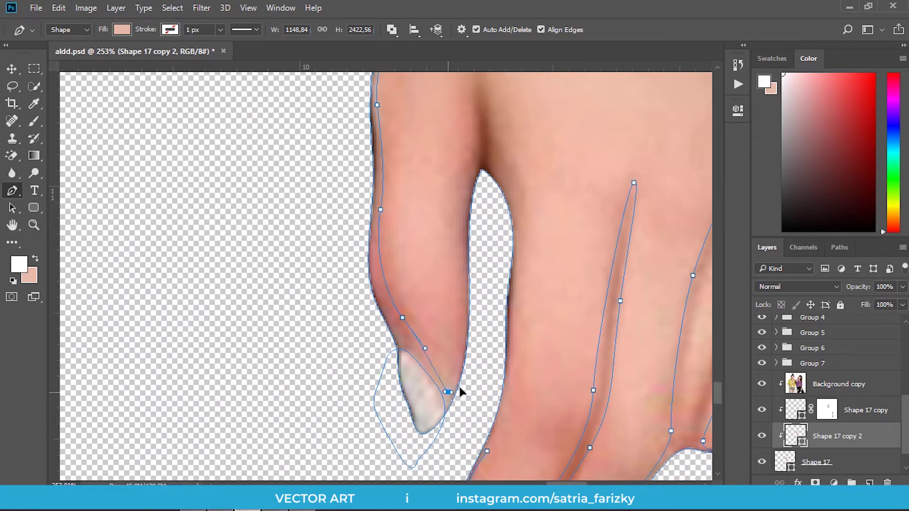
drag(453, 375, 463, 351)
scroll(474, 218, up, 1)
click(481, 182)
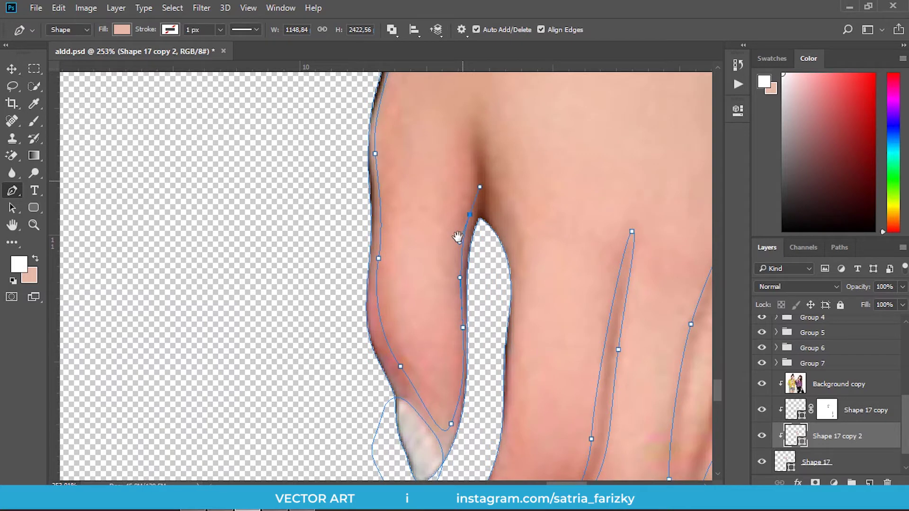
scroll(482, 181, up, 2)
click(470, 220)
click(466, 199)
mouse_move(501, 308)
mouse_down()
mouse_move(492, 249)
mouse_move(492, 267)
mouse_up()
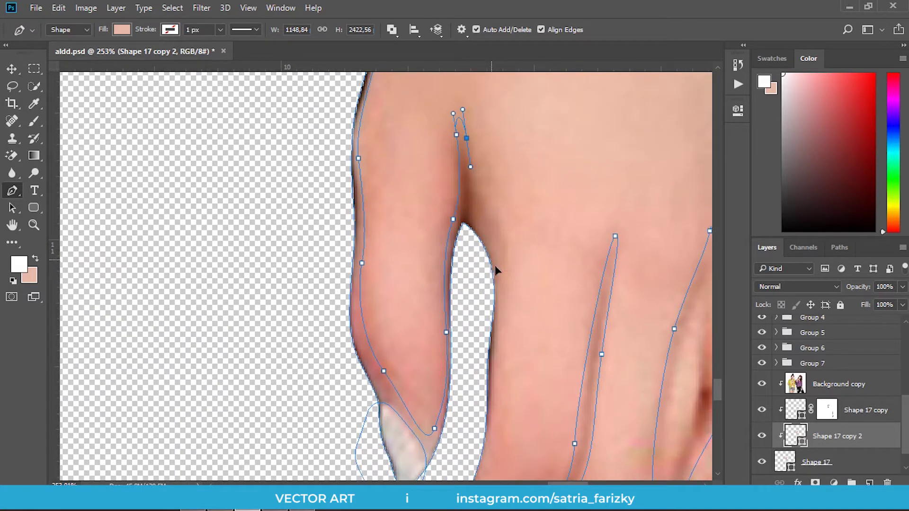
scroll(499, 351, down, 2)
scroll(498, 352, down, 2)
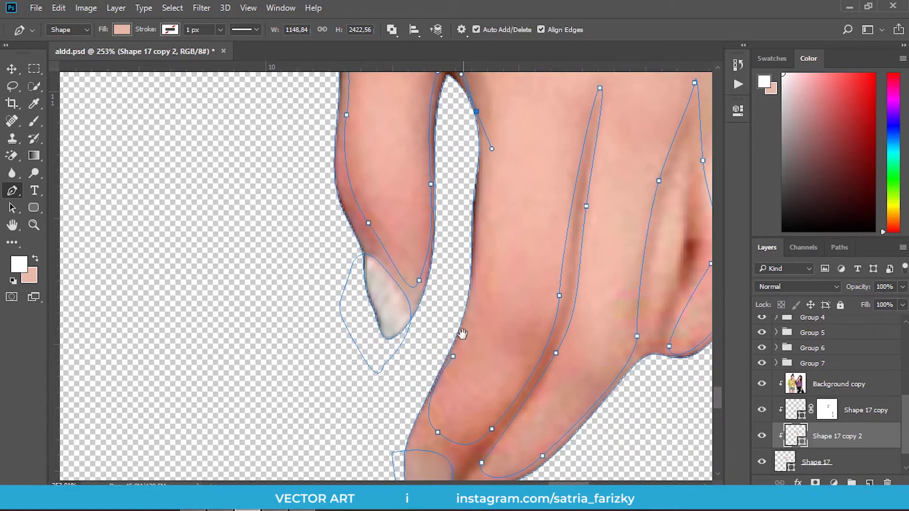
scroll(465, 303, down, 2)
scroll(459, 319, down, 1)
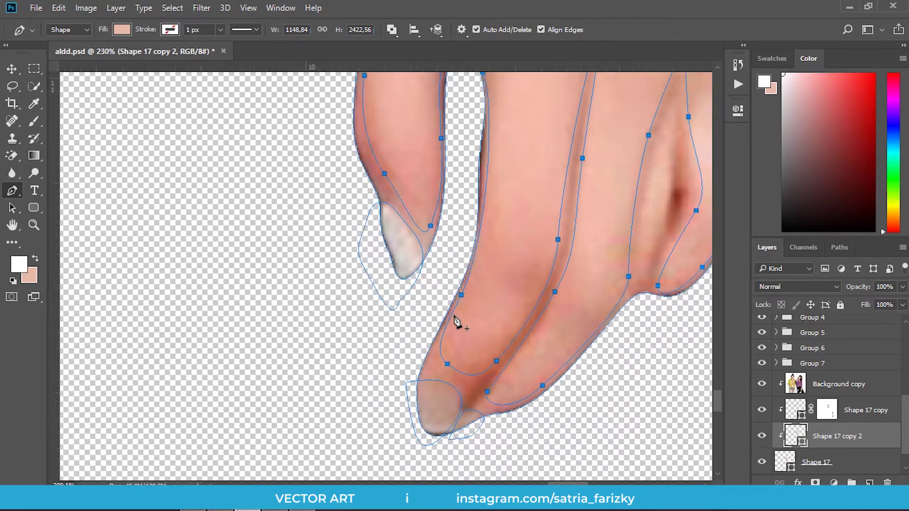
scroll(521, 294, down, 3)
scroll(580, 239, up, 3)
scroll(585, 237, up, 2)
Draw a narrow closed shading shape between two fingers with a rounded bottom
click(557, 223)
drag(530, 396, 533, 434)
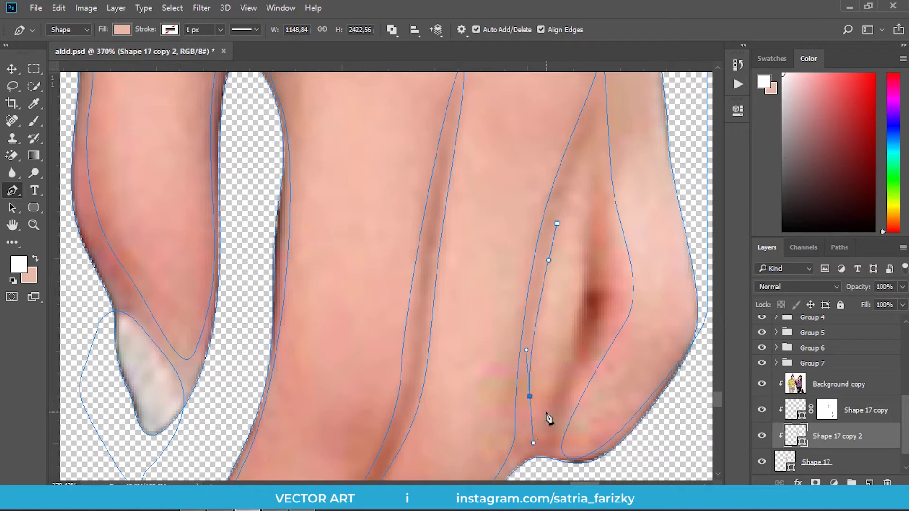
mouse_move(554, 394)
mouse_down()
mouse_move(558, 387)
mouse_move(527, 401)
mouse_up()
drag(584, 261, 581, 223)
click(557, 224)
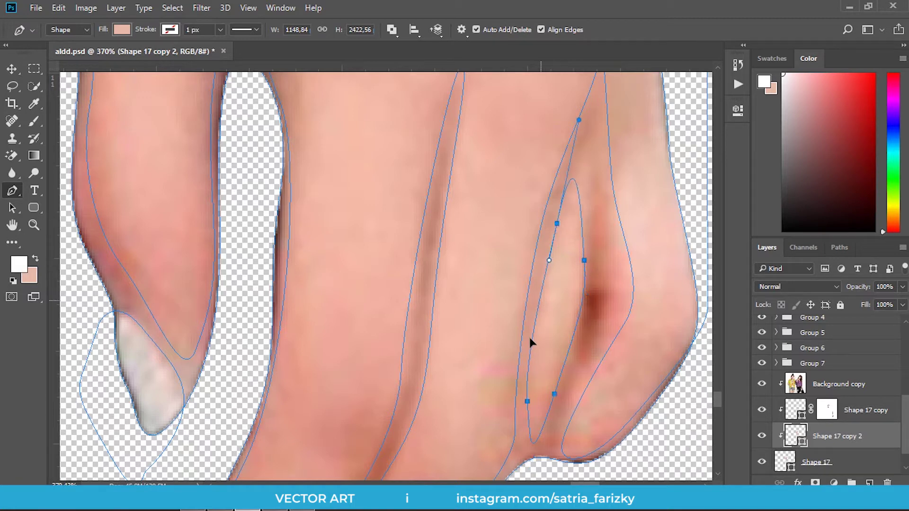
scroll(531, 308, down, 4)
scroll(547, 289, down, 4)
scroll(545, 286, down, 1)
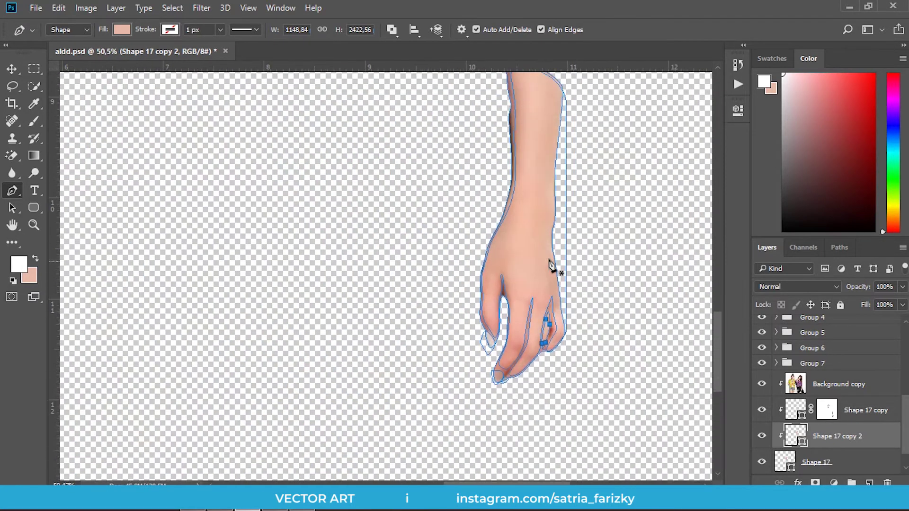
scroll(570, 203, up, 2)
scroll(473, 288, up, 2)
Set the Pen tool's path operation to Exclude Overlapping Shapes and save the document
mouse_move(473, 288)
mouse_down()
mouse_move(434, 245)
mouse_move(441, 254)
mouse_up()
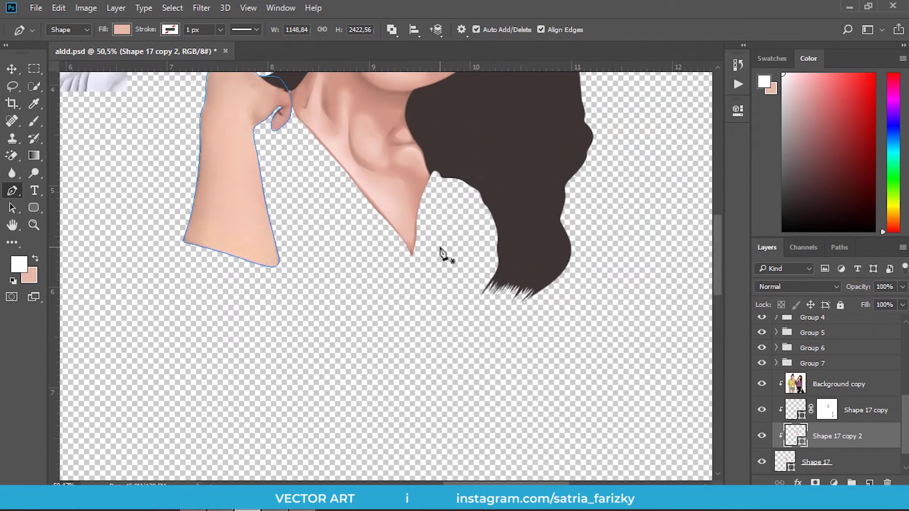
scroll(194, 199, up, 5)
click(196, 273)
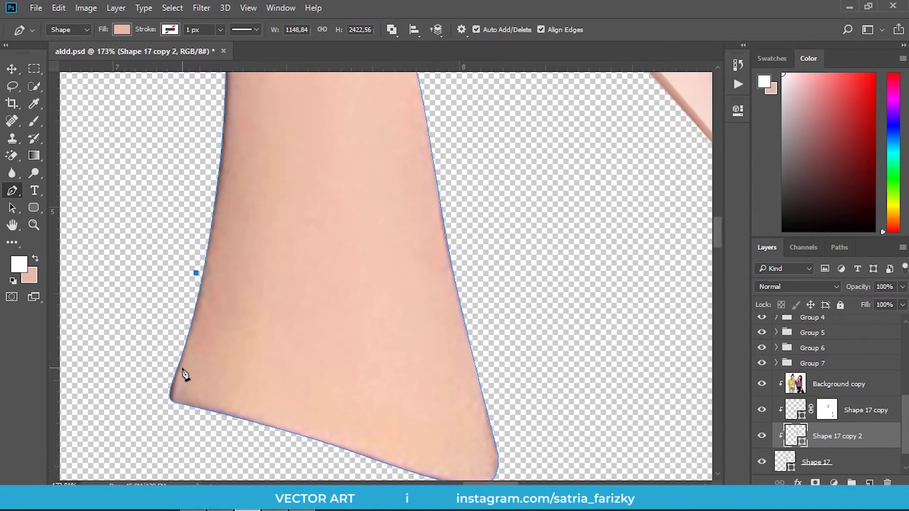
key(z)
key(p)
click(389, 31)
click(445, 95)
key(ctrl+s)
Draw a shape along the arm's bottom edge and up its right side toward the fist
click(205, 326)
drag(191, 396, 206, 403)
drag(254, 362, 222, 332)
drag(323, 415, 372, 432)
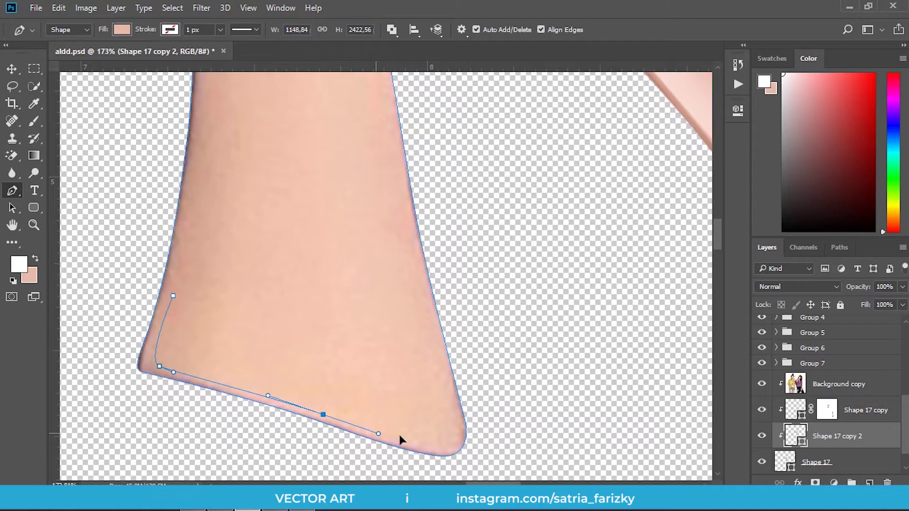
drag(468, 411, 473, 353)
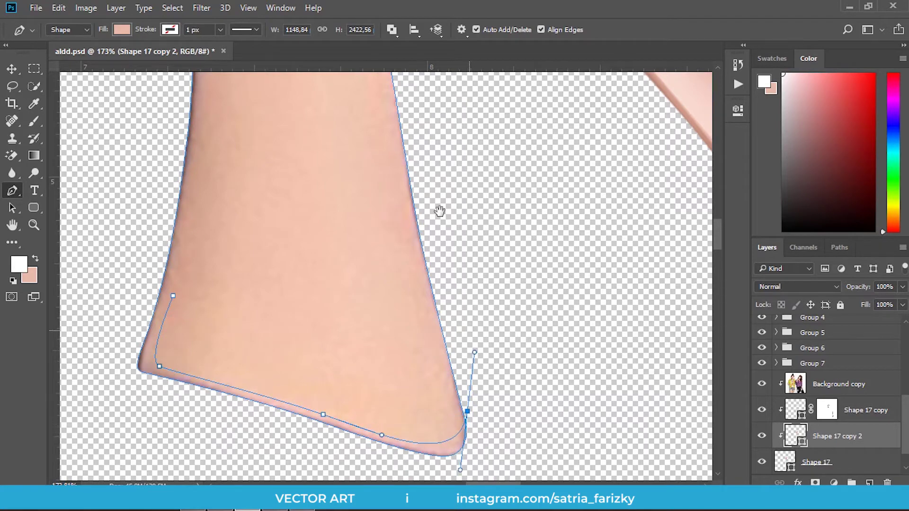
scroll(406, 341, up, 5)
scroll(318, 353, up, 2)
scroll(317, 353, up, 2)
drag(340, 378, 335, 354)
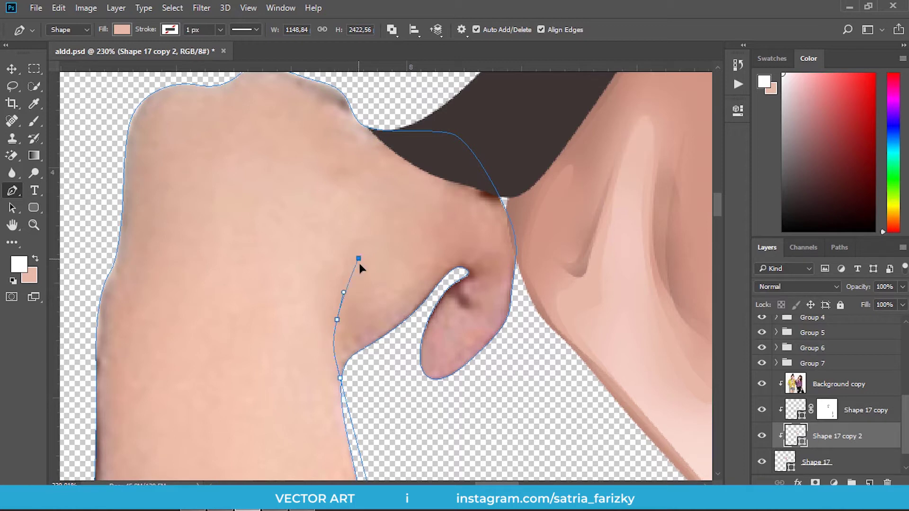
drag(418, 290, 432, 274)
scroll(478, 246, up, 3)
drag(479, 246, 507, 244)
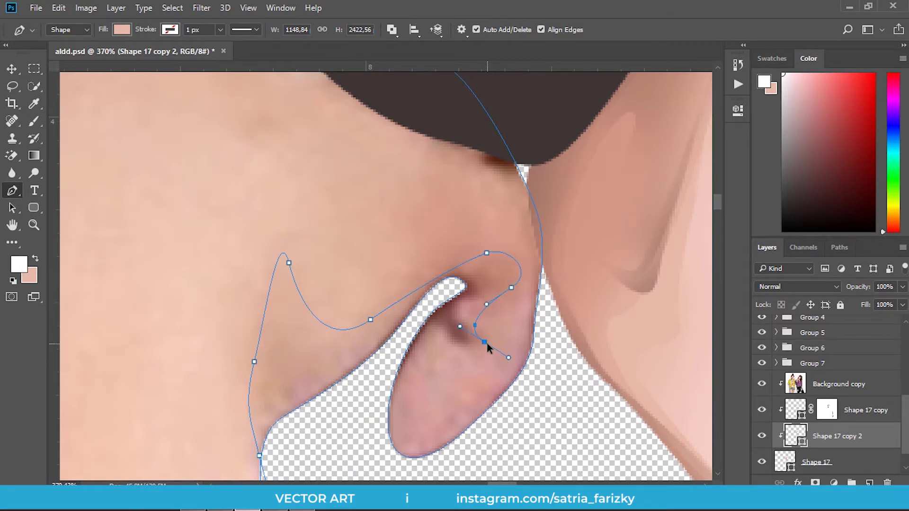
Wrap the shape around the fist's curl and up beside the hair, then compare with the reference photo
drag(444, 332, 449, 332)
drag(389, 447, 400, 467)
drag(470, 435, 518, 395)
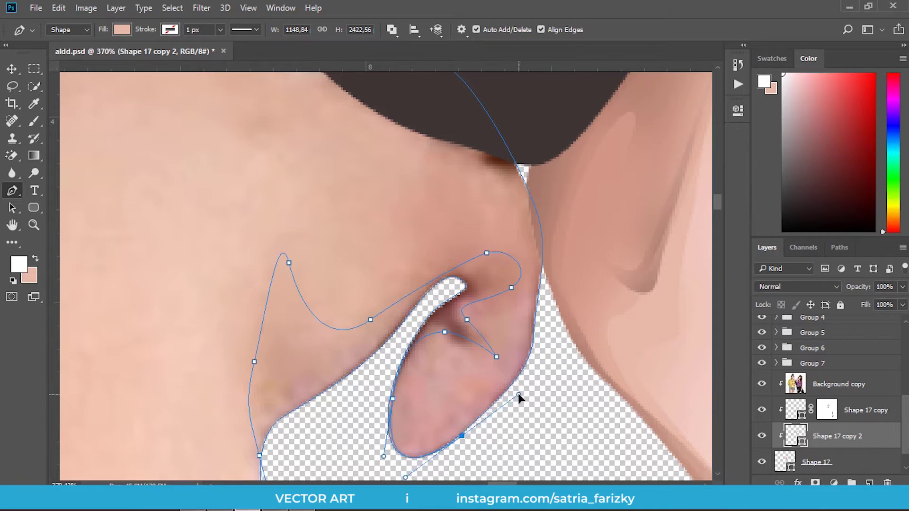
scroll(519, 398, down, 3)
click(577, 351)
scroll(550, 347, up, 2)
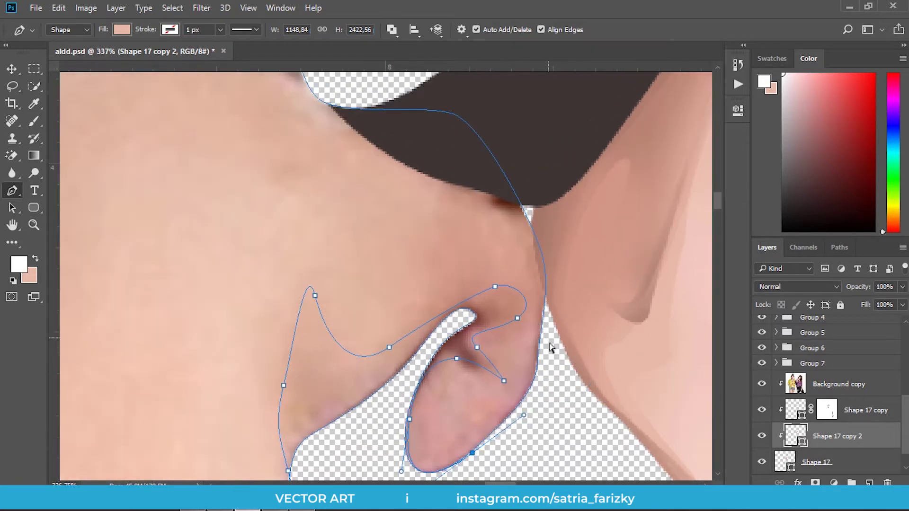
mouse_move(527, 264)
mouse_down()
mouse_move(518, 243)
mouse_move(524, 301)
mouse_up()
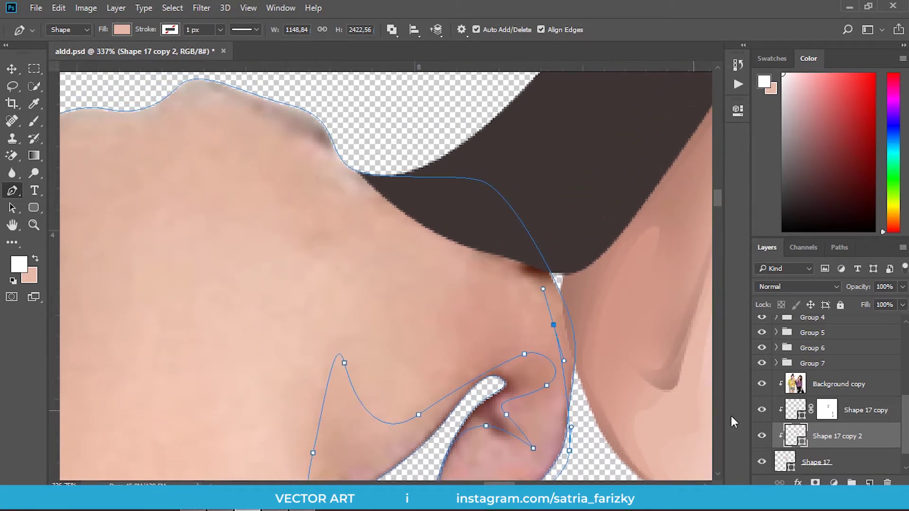
scroll(781, 448, down, 1)
click(762, 462)
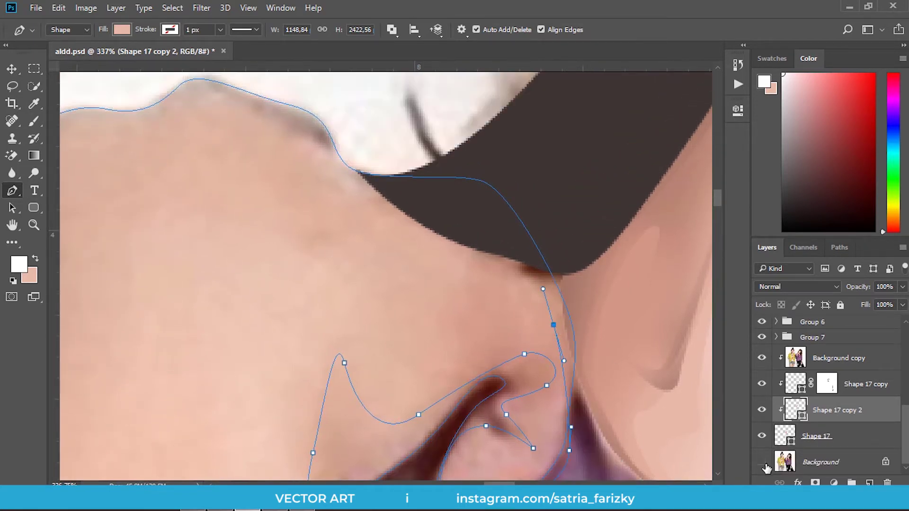
click(762, 462)
Snap the shoulder points of Shape 17, Shape 17 copy and Shape 17 copy 2 to the hair's corner
click(803, 445)
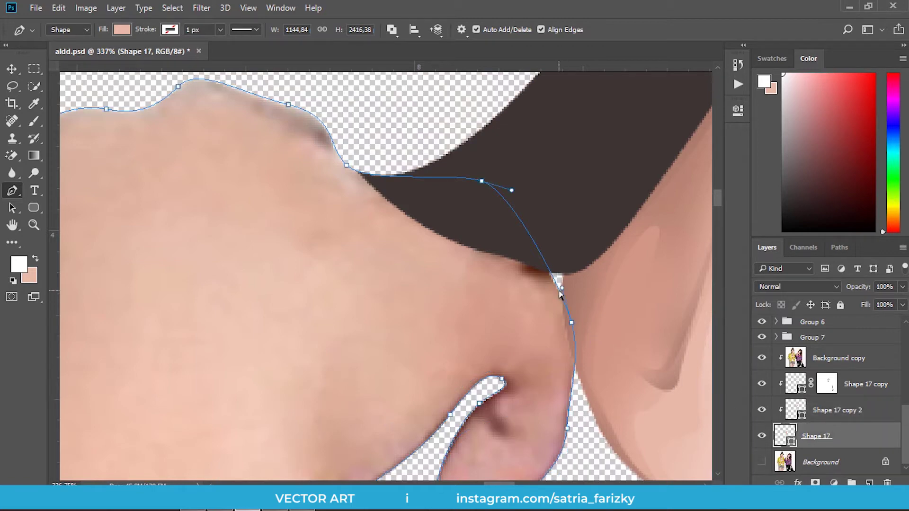
drag(565, 285, 582, 261)
key(ctrl+z)
drag(557, 284, 567, 273)
click(840, 385)
key(a)
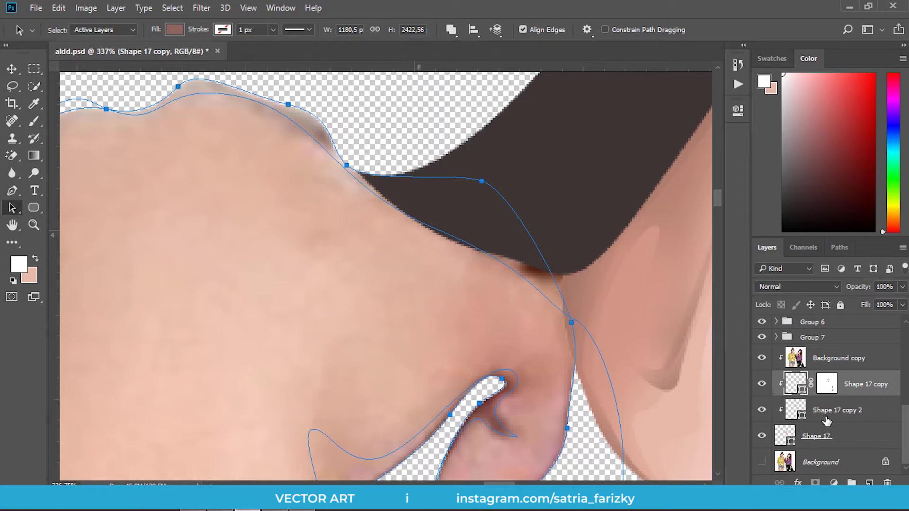
click(824, 438)
click(566, 268)
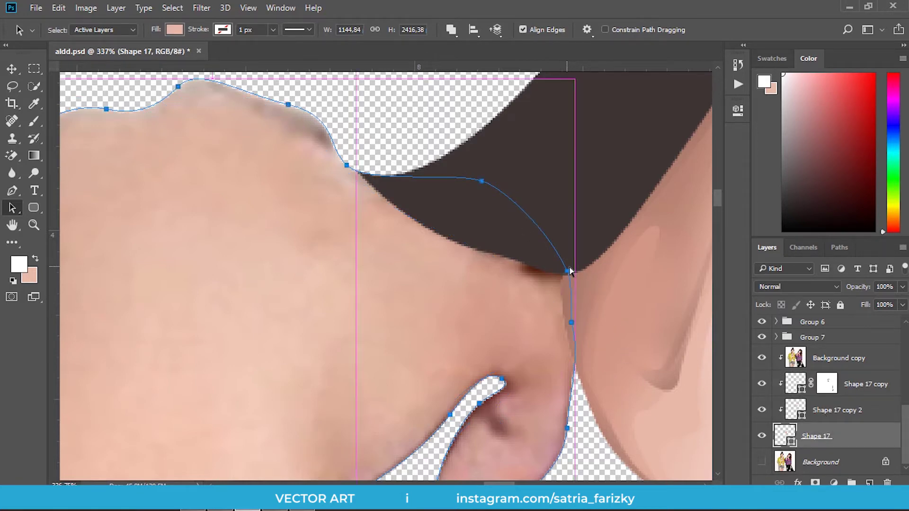
key(alt+bracketright)
key(alt+bracketright)
click(558, 286)
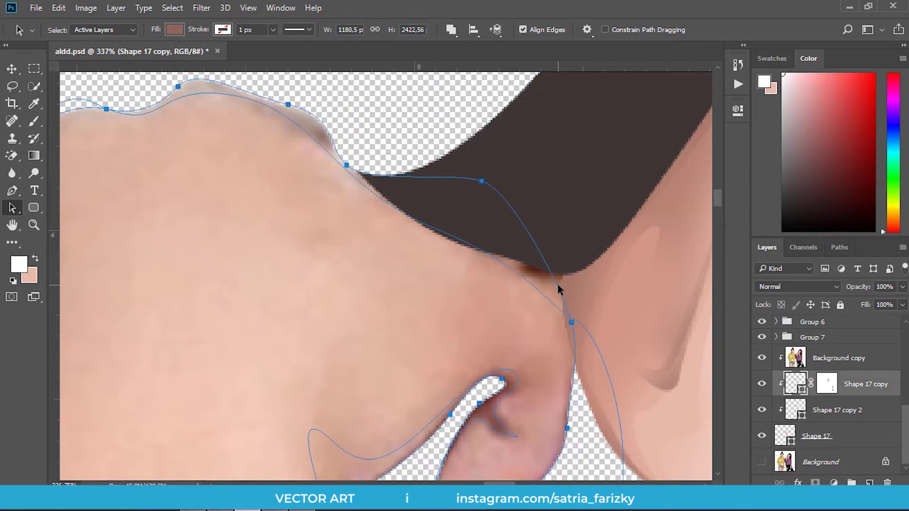
drag(558, 285, 568, 271)
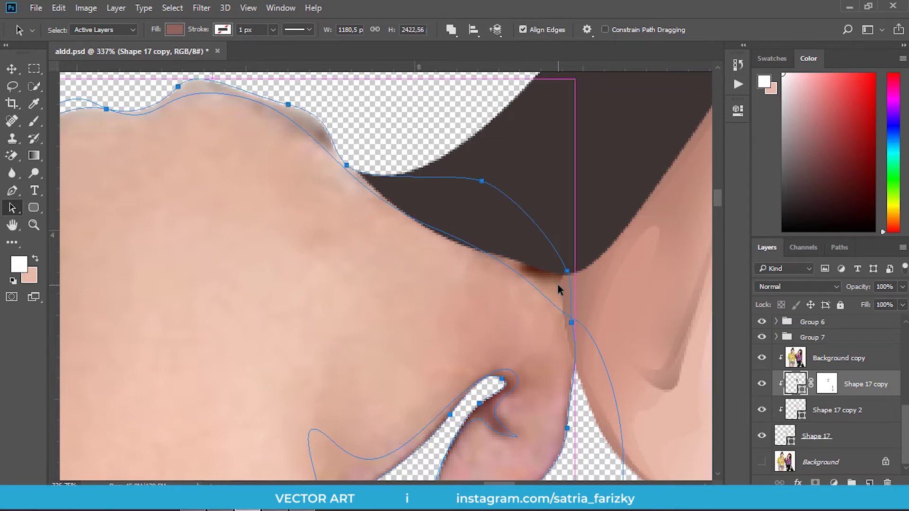
click(828, 411)
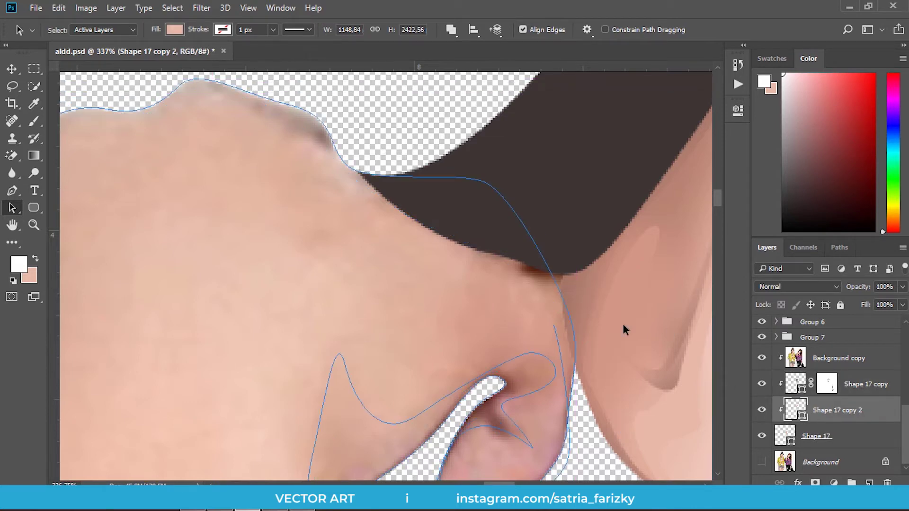
drag(525, 248, 567, 270)
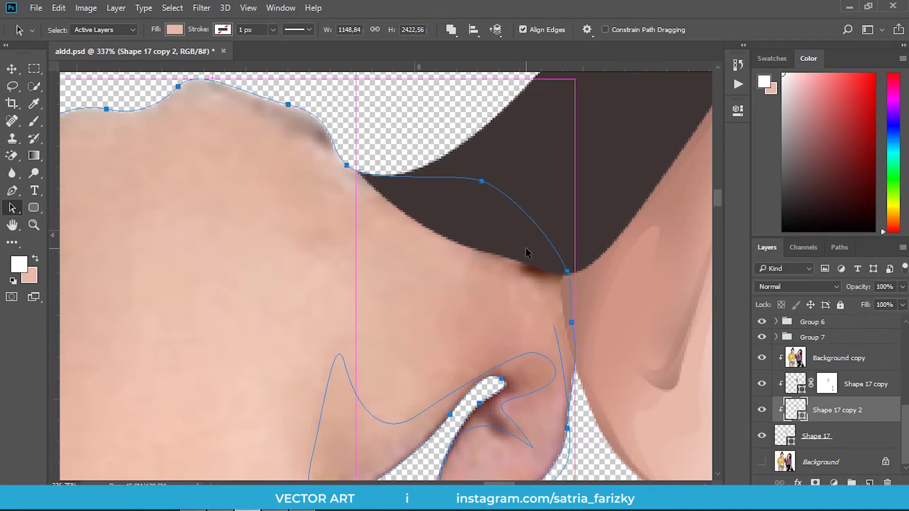
Save the document and set the pen shape to Exclude Overlapping Shapes
key(p)
key(ctrl+s)
click(391, 30)
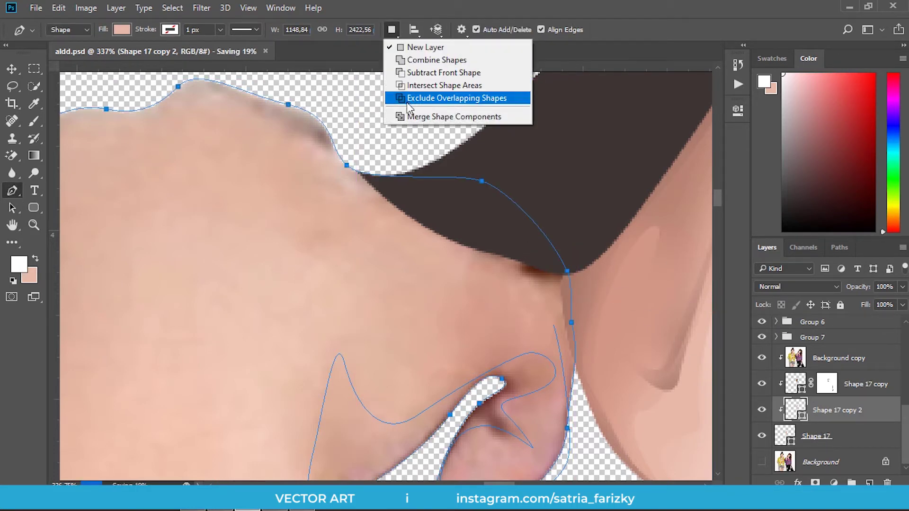
click(416, 98)
scroll(521, 237, down, 3)
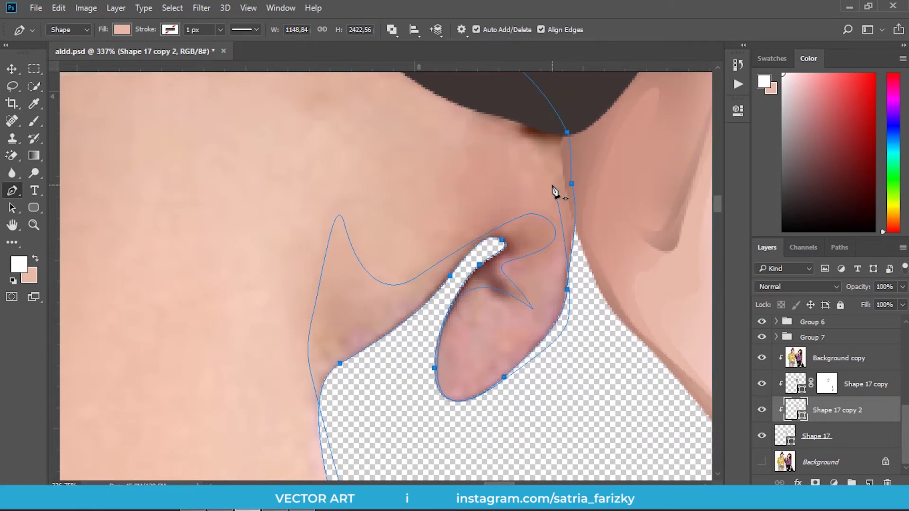
Trace the forearm outline under the hair, over the shoulder top and down the arm's left edge
mouse_move(502, 105)
mouse_down()
mouse_move(575, 233)
mouse_move(502, 241)
mouse_up()
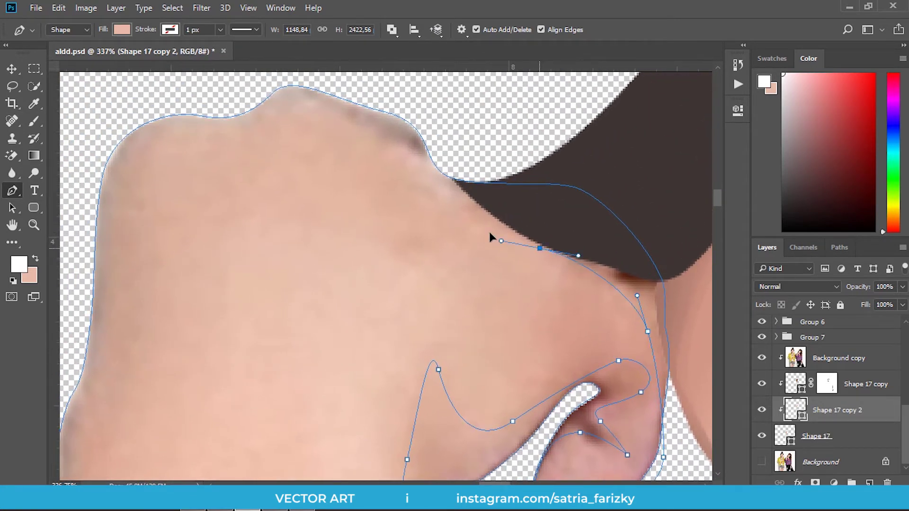
mouse_move(415, 148)
mouse_down()
mouse_move(518, 205)
mouse_move(375, 146)
mouse_up()
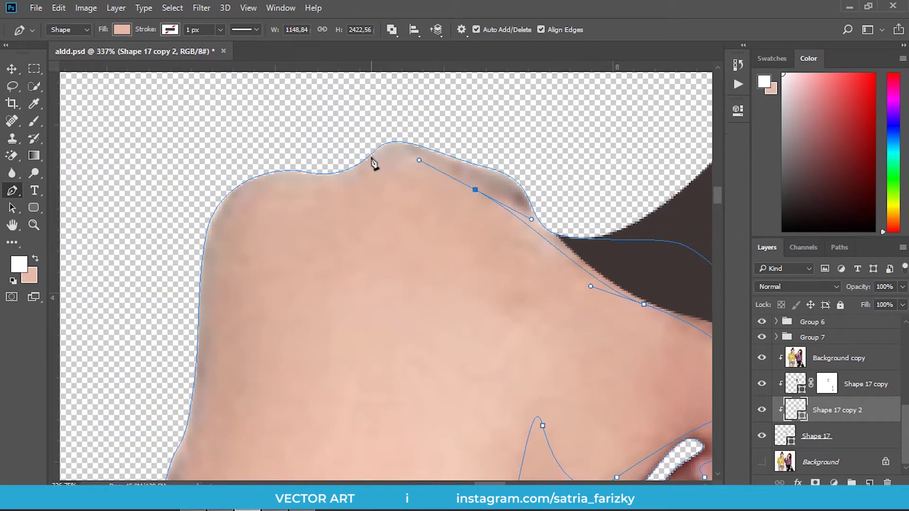
mouse_move(271, 192)
mouse_down()
mouse_move(376, 158)
mouse_move(321, 162)
mouse_up()
drag(364, 184, 445, 80)
mouse_move(393, 166)
mouse_down()
mouse_move(396, 220)
mouse_move(429, 122)
mouse_up()
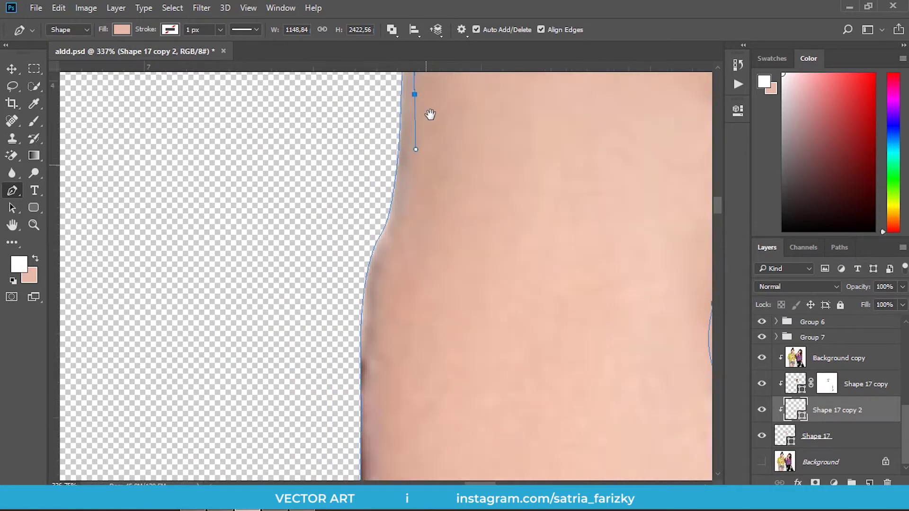
mouse_move(417, 157)
mouse_down()
mouse_move(412, 274)
mouse_move(376, 125)
mouse_up()
mouse_move(363, 208)
mouse_down()
mouse_move(366, 288)
mouse_move(452, 130)
mouse_up()
drag(462, 242, 455, 319)
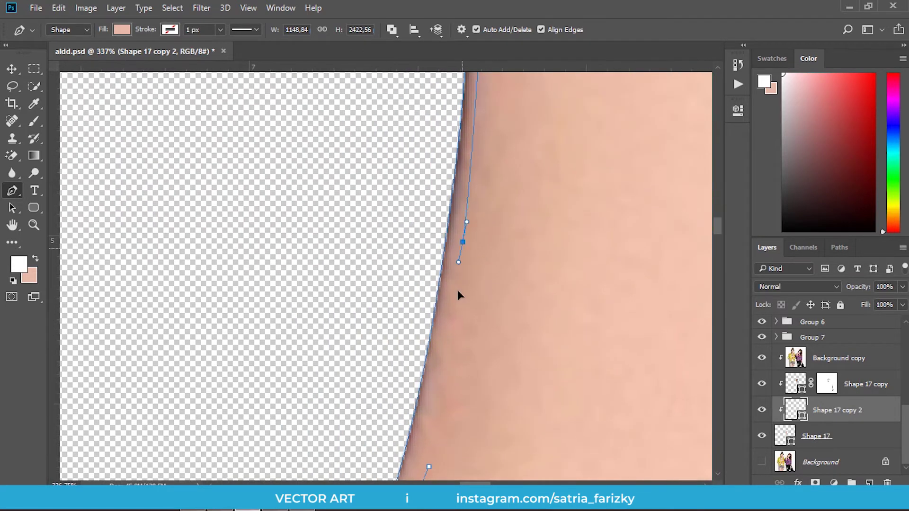
scroll(483, 244, down, 3)
scroll(431, 308, down, 3)
click(432, 308)
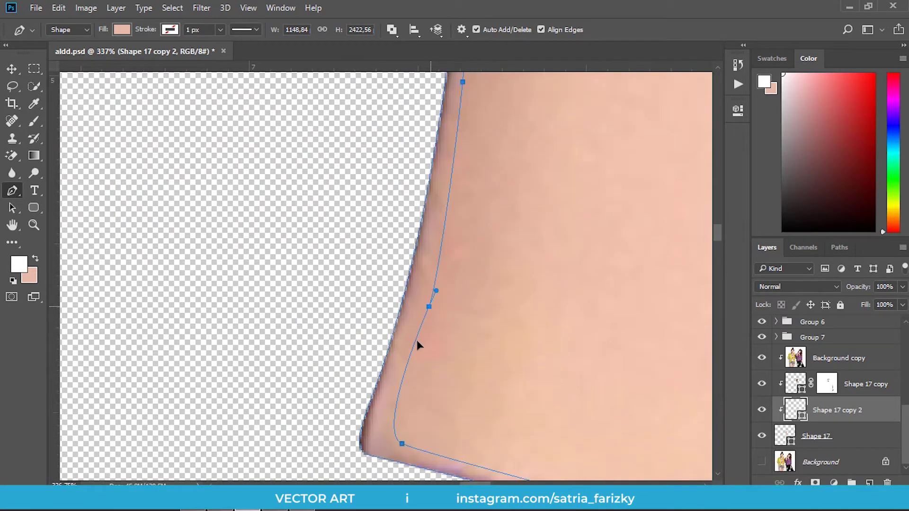
scroll(436, 320, down, 5)
scroll(427, 204, down, 5)
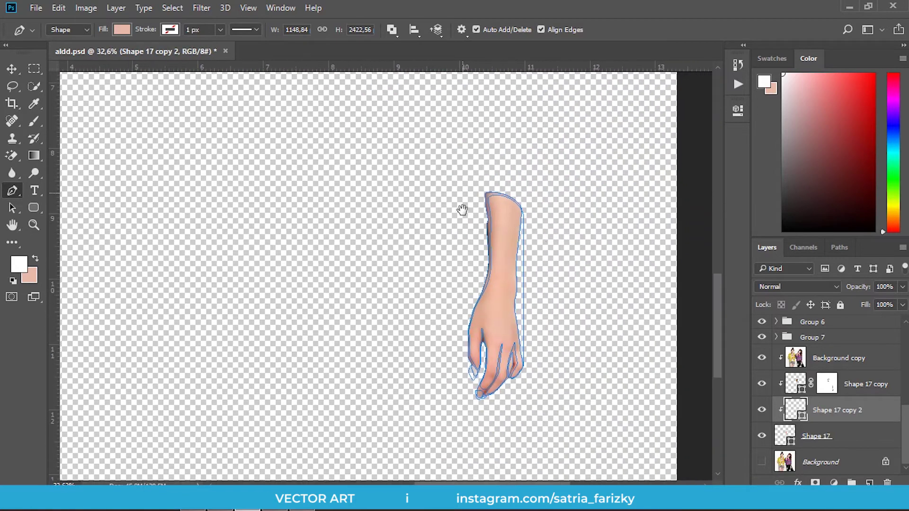
Reshape the fingertip segment of the hand outline to fit the finger
scroll(529, 420, up, 4)
scroll(473, 356, up, 3)
key(a)
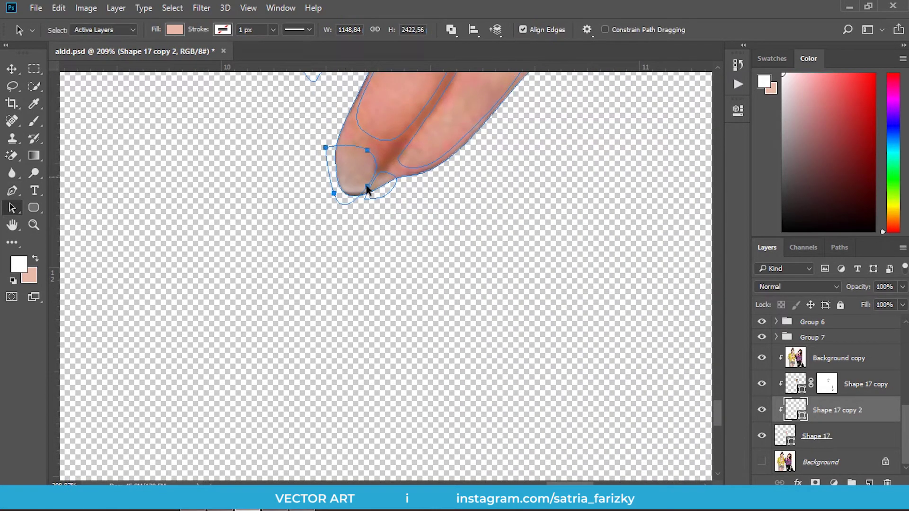
scroll(387, 189, up, 5)
scroll(384, 401, up, 3)
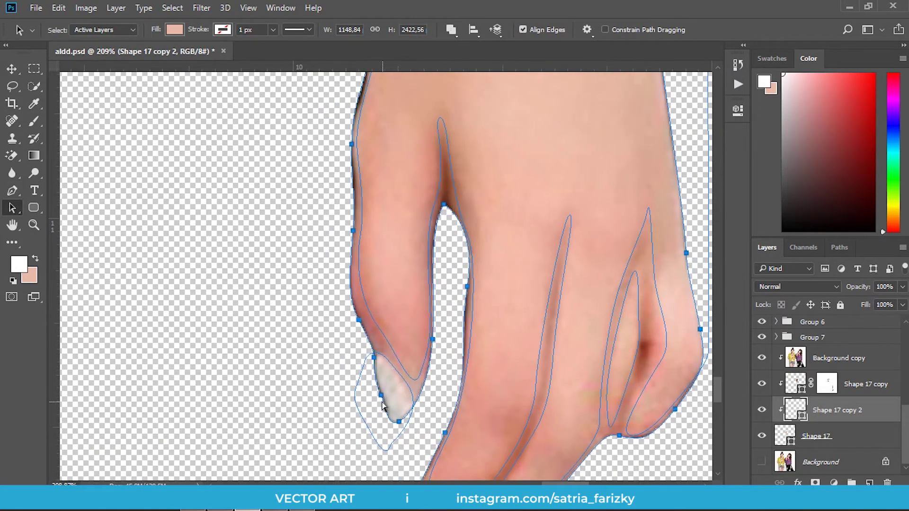
click(382, 404)
drag(379, 413, 365, 393)
scroll(370, 395, down, 5)
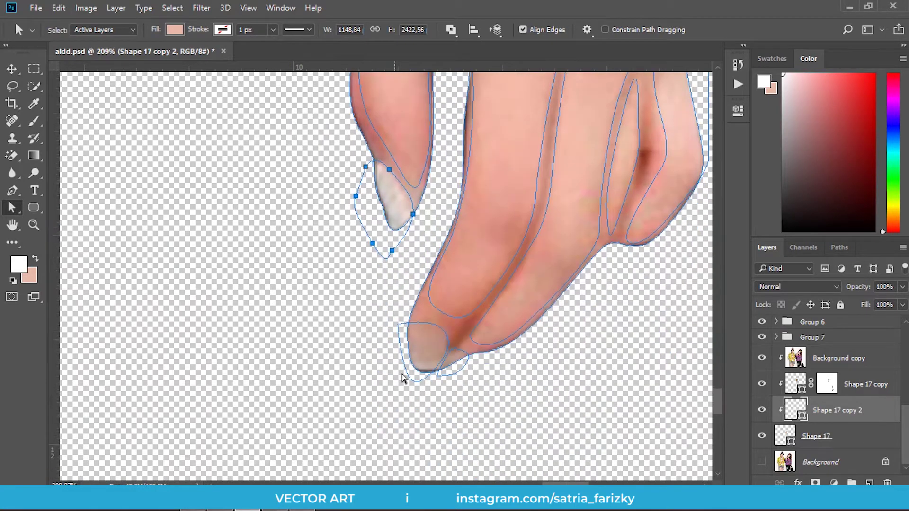
click(410, 379)
Save, fit the view to screen, and hide the Background copy photo to show flat skin
key(ctrl+0)
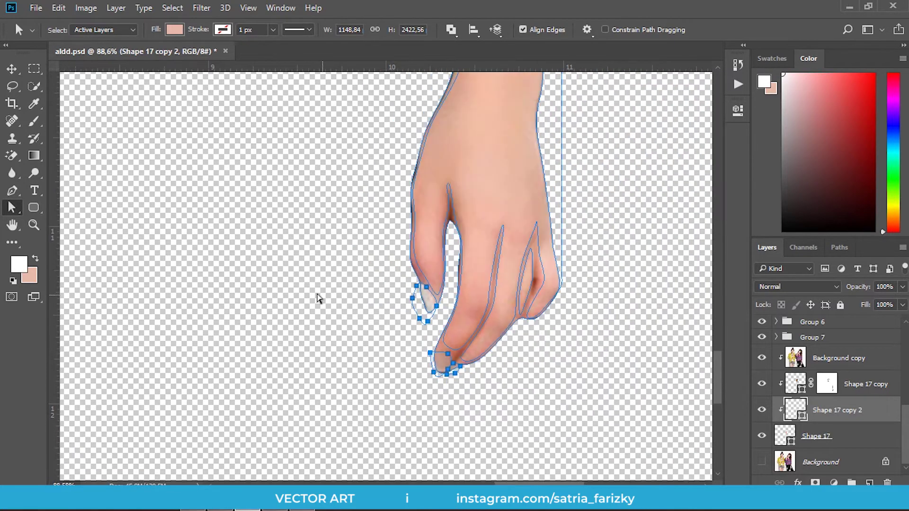
key(p)
key(ctrl+s)
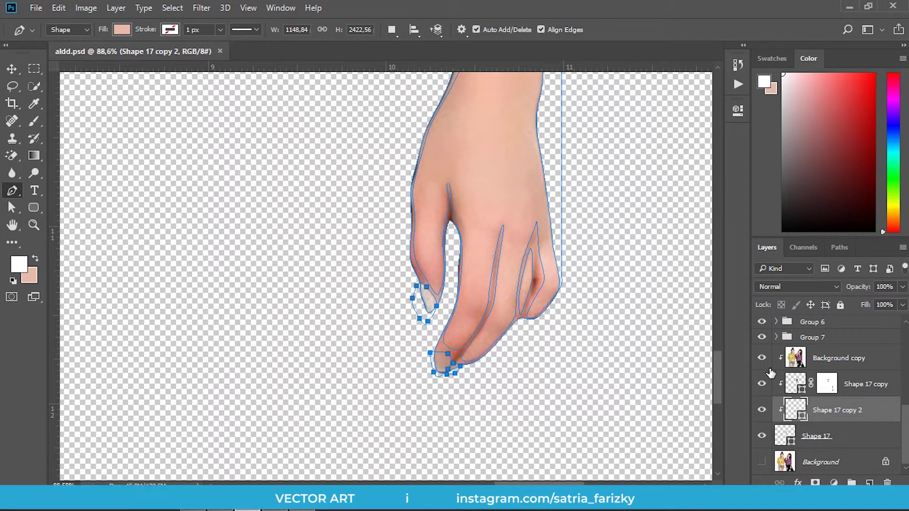
click(766, 362)
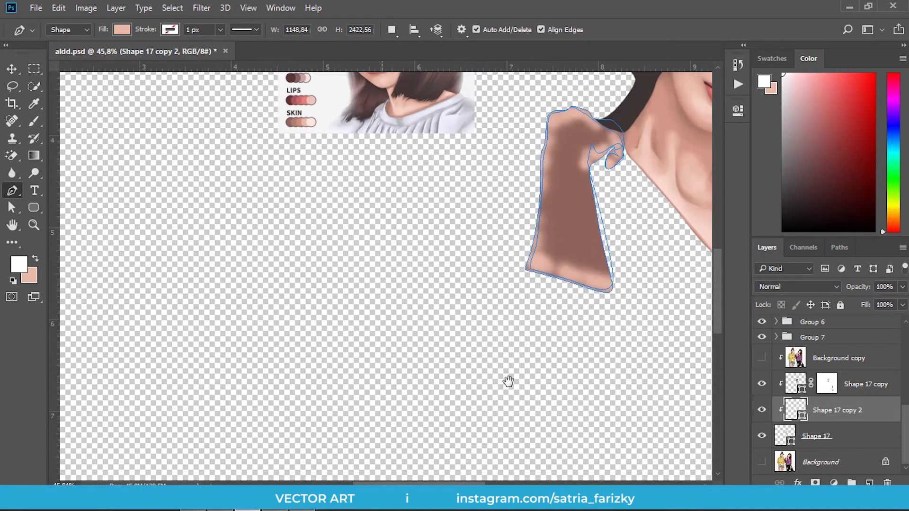
drag(506, 247, 505, 356)
scroll(505, 356, up, 2)
scroll(676, 264, up, 2)
scroll(668, 303, up, 1)
ctrl+click(645, 312)
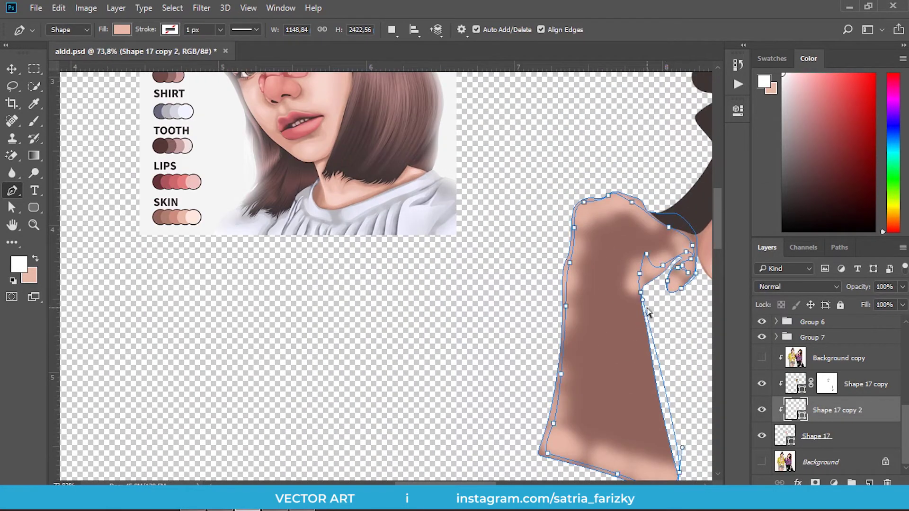
scroll(649, 315, up, 3)
drag(650, 314, 553, 289)
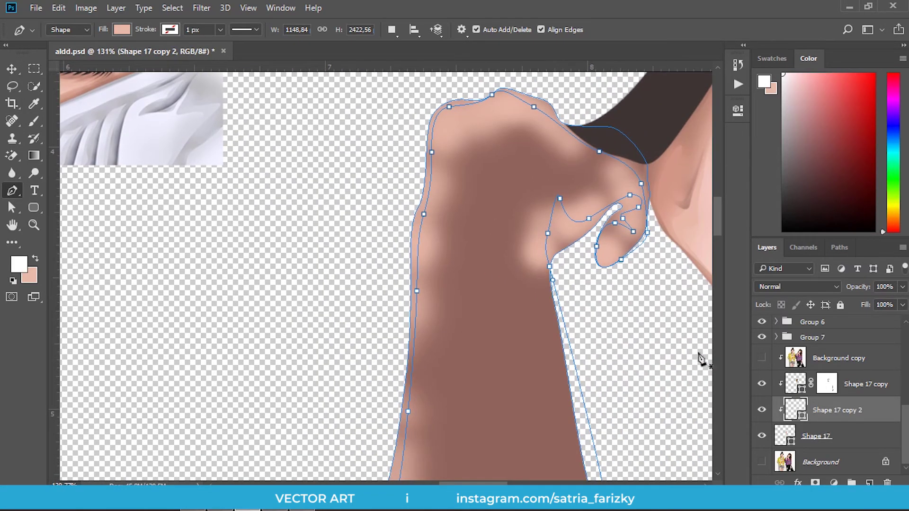
Merge the Shape 17 copy layer's path components with Merge Shape Components
click(826, 384)
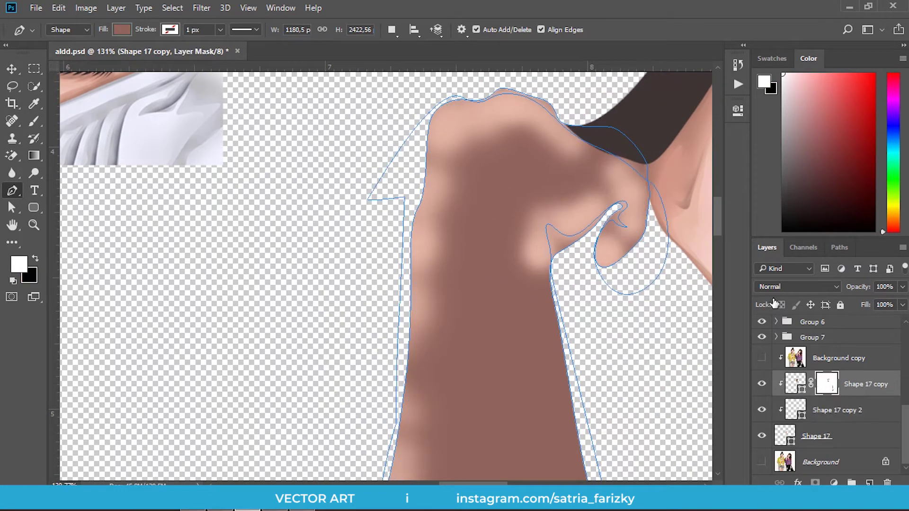
key(a)
click(451, 30)
click(501, 115)
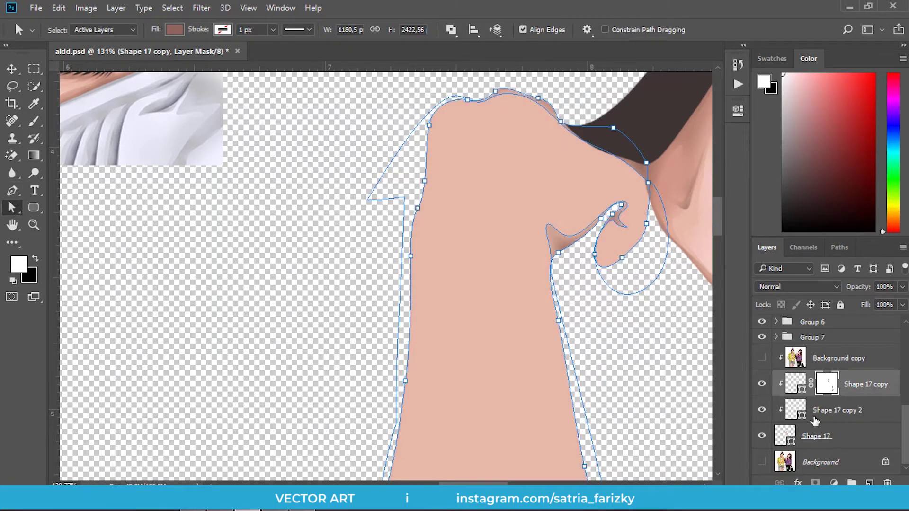
click(812, 410)
key(p)
mouse_move(300, 169)
mouse_down()
mouse_move(409, 201)
mouse_move(391, 213)
mouse_move(530, 213)
mouse_up()
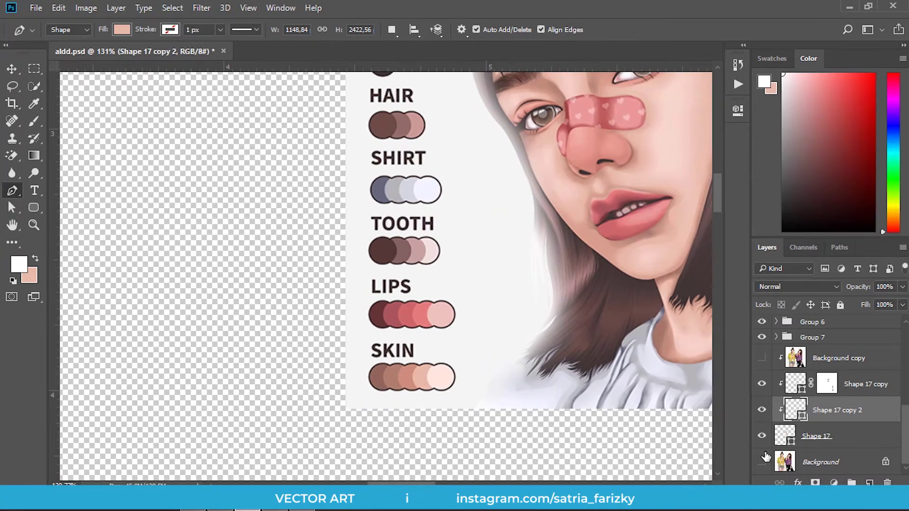
Recolour Shape 17 copy 2 with the darker #ae7d6e mid-skin tone sampled from the SKIN palette
double_click(797, 417)
click(400, 381)
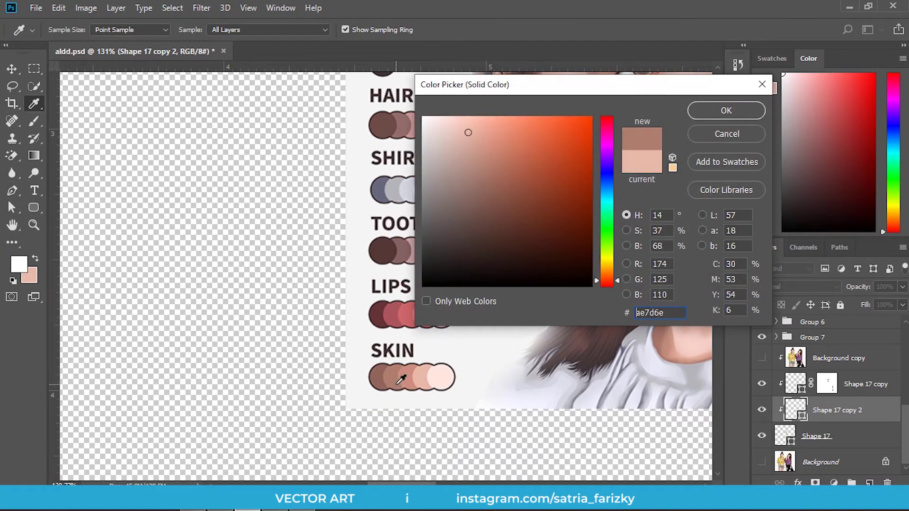
click(706, 116)
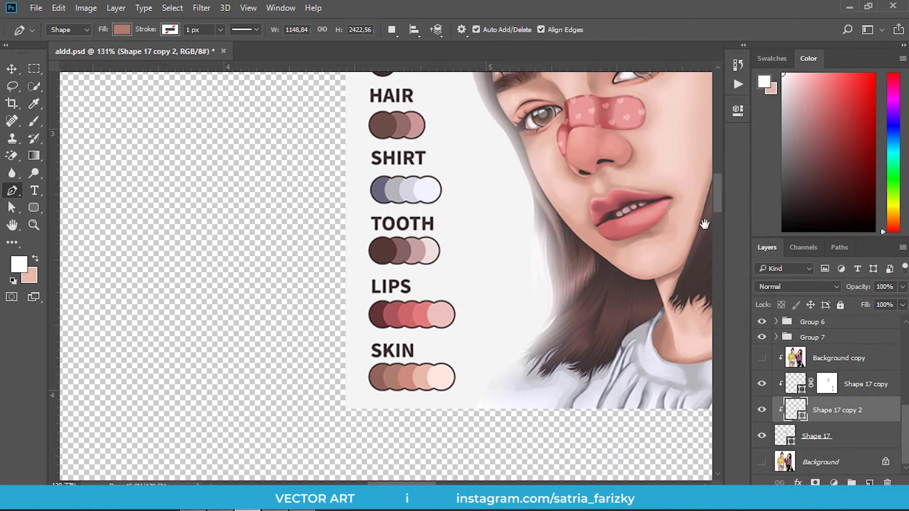
drag(610, 473, 458, 227)
scroll(506, 232, down, 2)
scroll(587, 204, down, 2)
scroll(631, 190, down, 1)
scroll(630, 191, up, 3)
Switch to a 50% brush, add a layer mask to Shape 17 copy 2, and save
key(Escape)
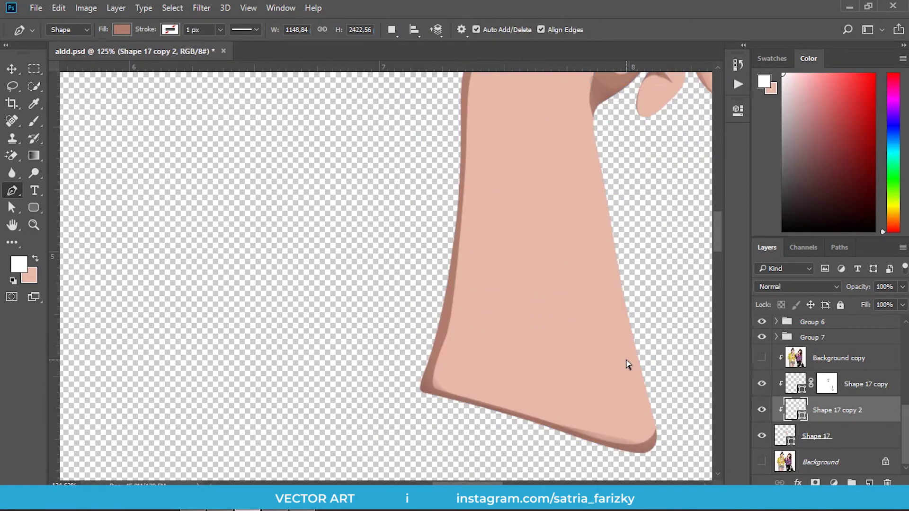
key(b)
click(815, 482)
scroll(488, 403, up, 3)
key(ctrl+s)
Shrink the brush, paint black on the mask to lighten the arm's dark left edge
key(bracketleft)
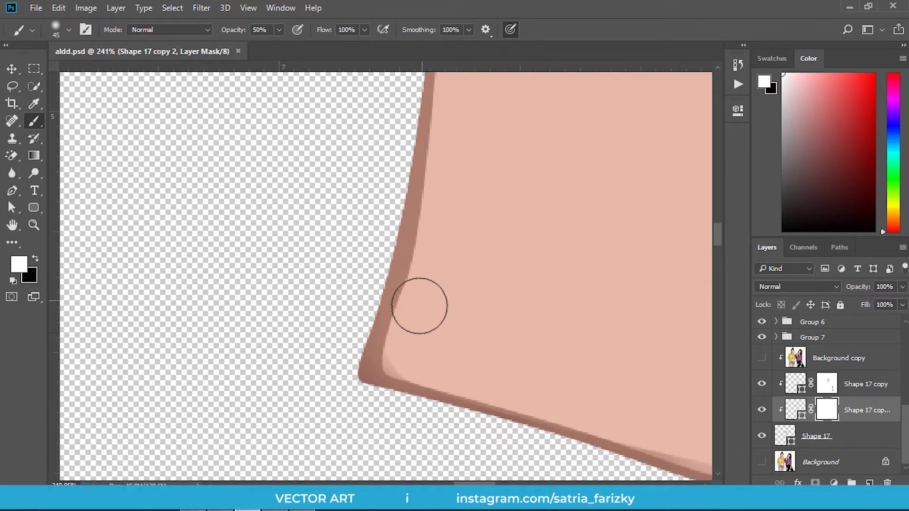
key(x)
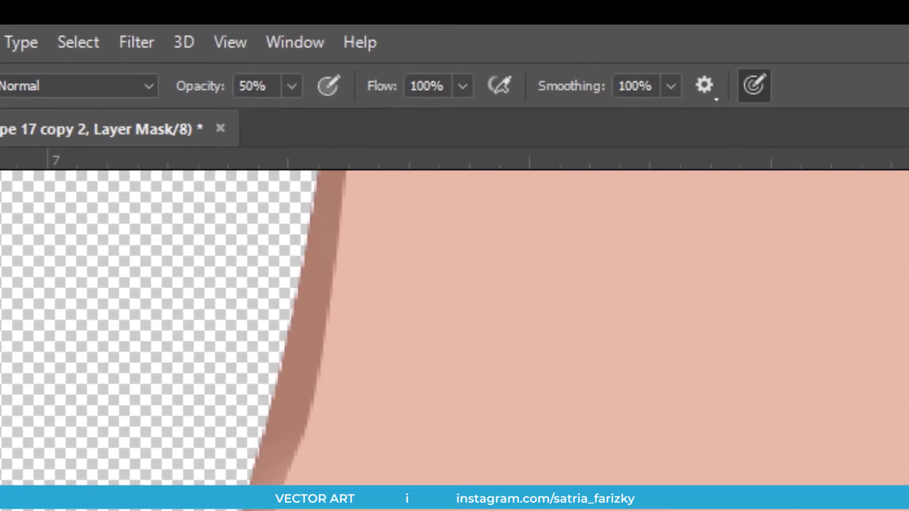
drag(426, 308, 305, 322)
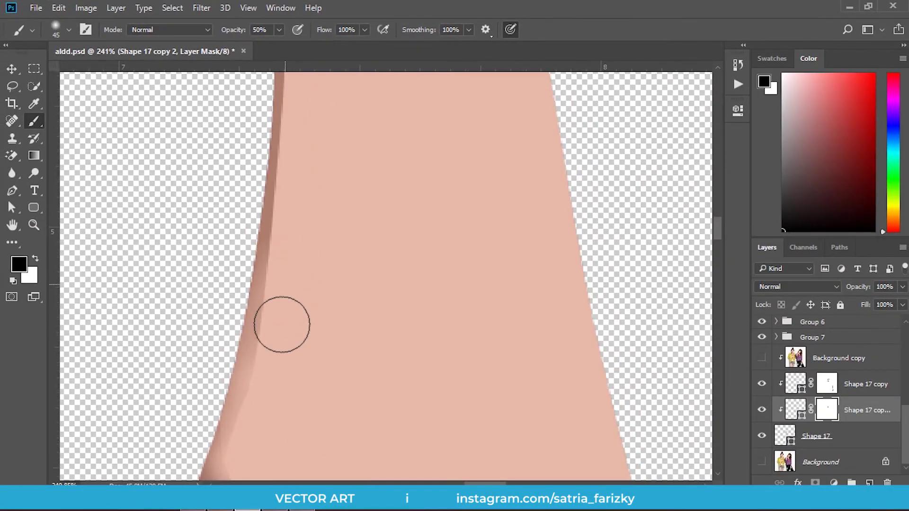
scroll(282, 323, down, 1)
scroll(294, 256, down, 1)
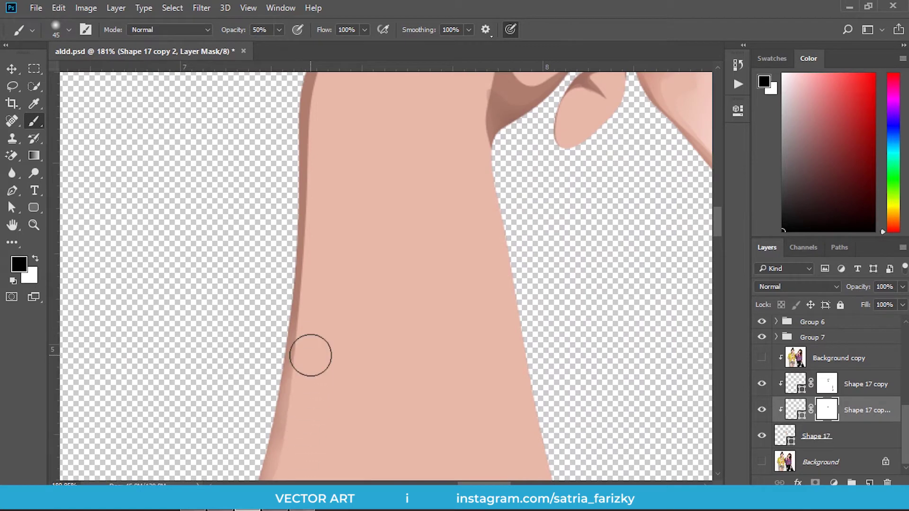
scroll(311, 355, up, 1)
mouse_move(307, 417)
mouse_down()
mouse_move(297, 251)
mouse_move(338, 505)
mouse_up()
scroll(329, 270, up, 3)
Mask away the dark rim along the hand's left and top edges and the finger's shadow tip
drag(369, 194, 389, 308)
drag(353, 266, 330, 473)
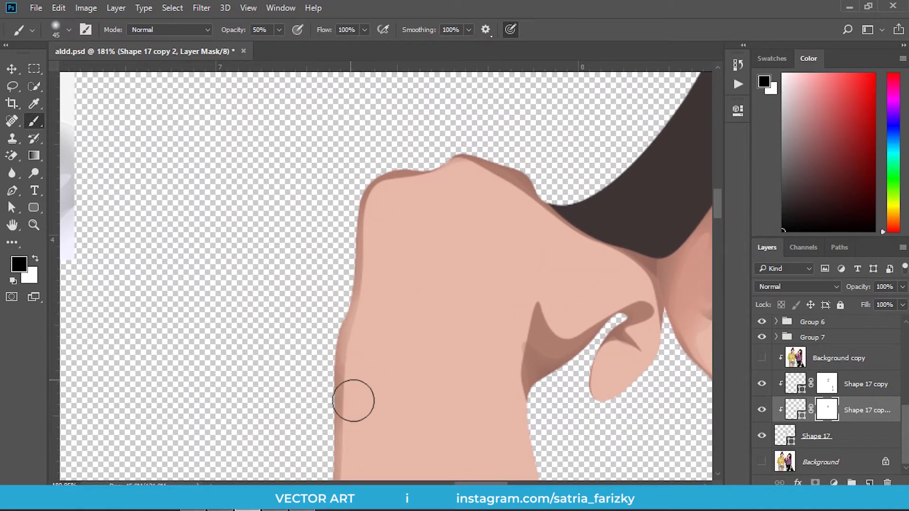
drag(363, 335, 361, 459)
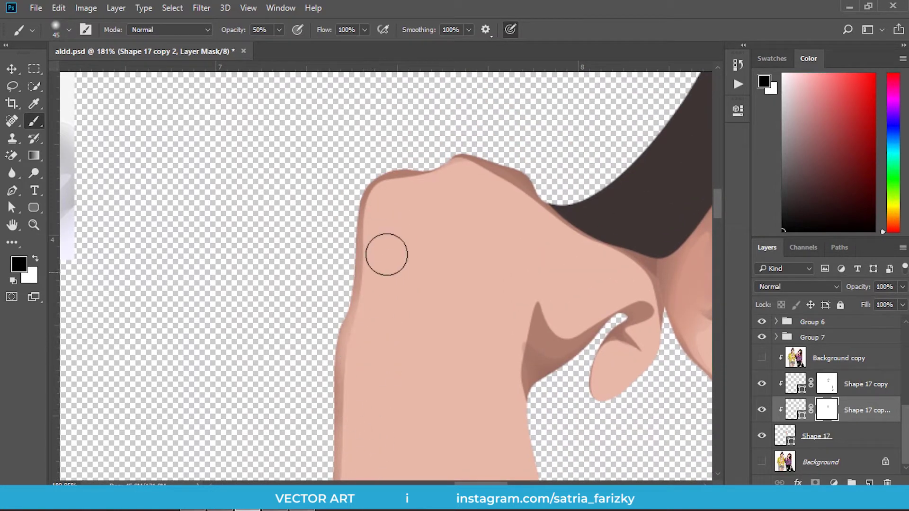
mouse_move(388, 187)
mouse_down()
mouse_move(379, 229)
mouse_move(374, 223)
mouse_move(358, 344)
mouse_up()
mouse_move(433, 186)
mouse_down()
mouse_move(471, 179)
mouse_move(528, 215)
mouse_up()
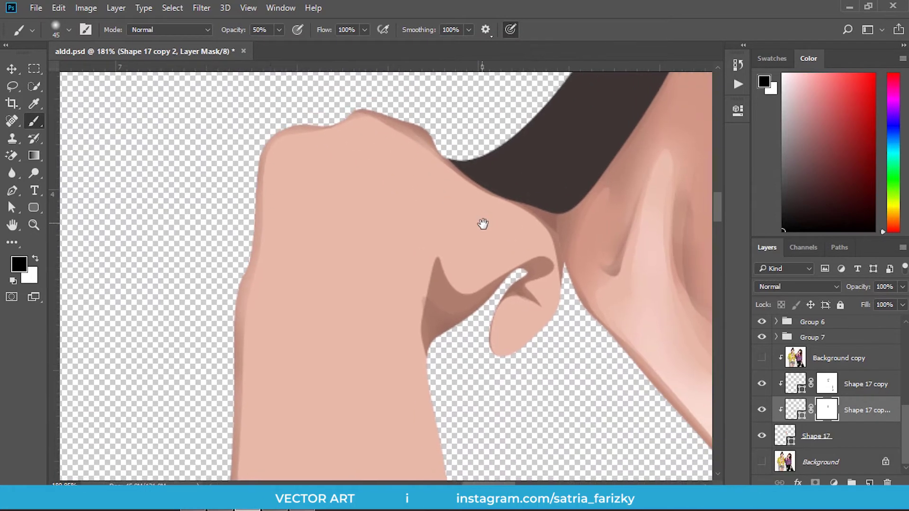
drag(554, 244, 436, 195)
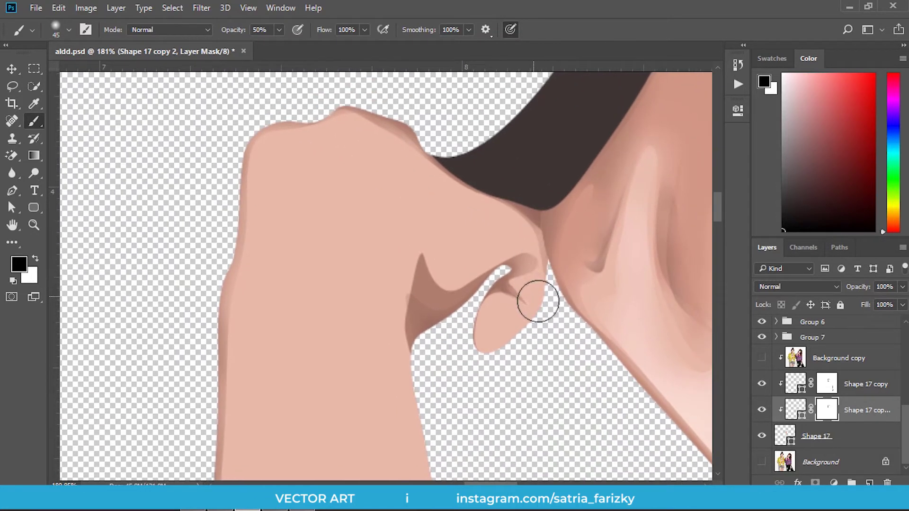
mouse_move(416, 269)
mouse_down()
mouse_move(416, 254)
mouse_move(442, 276)
mouse_move(472, 267)
mouse_up()
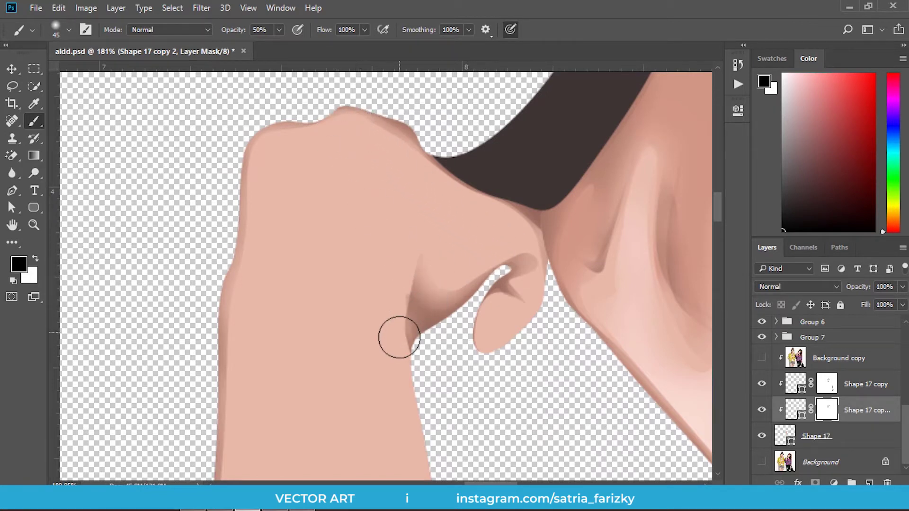
scroll(407, 332, down, 3)
scroll(454, 275, down, 3)
scroll(477, 298, down, 2)
scroll(483, 332, down, 3)
scroll(489, 359, up, 3)
scroll(489, 386, up, 1)
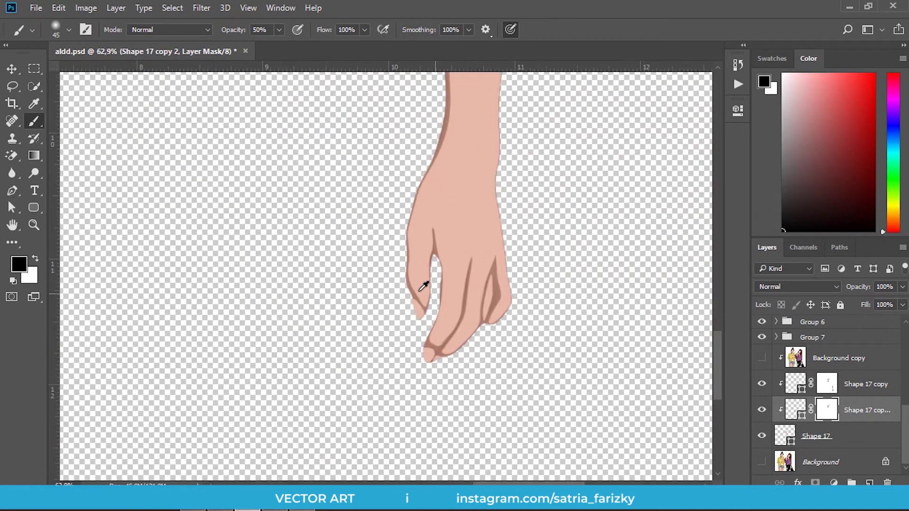
Soften the dark outline on the arm's left edge, then return to the Shape 17 copy 2 mask
scroll(426, 284, up, 1)
scroll(421, 307, up, 3)
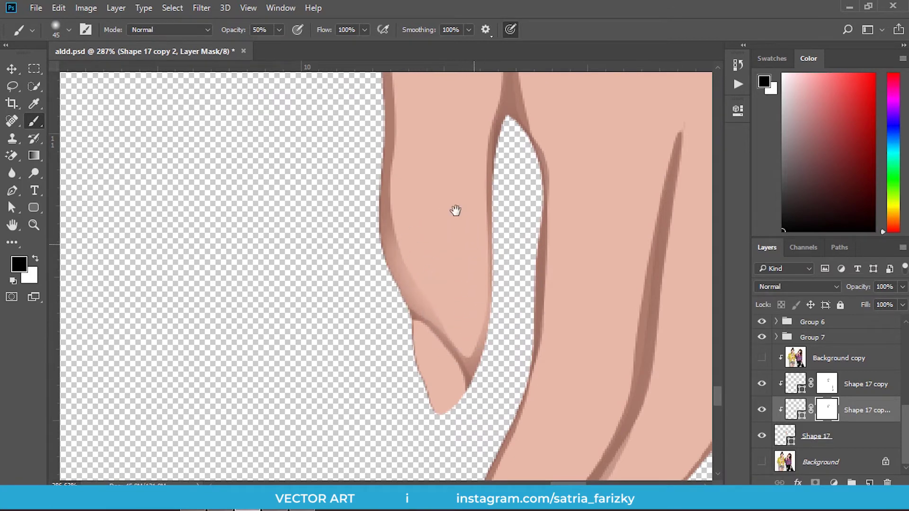
drag(463, 213, 442, 300)
mouse_move(422, 253)
mouse_down()
mouse_move(411, 319)
mouse_move(407, 200)
mouse_move(393, 344)
mouse_up()
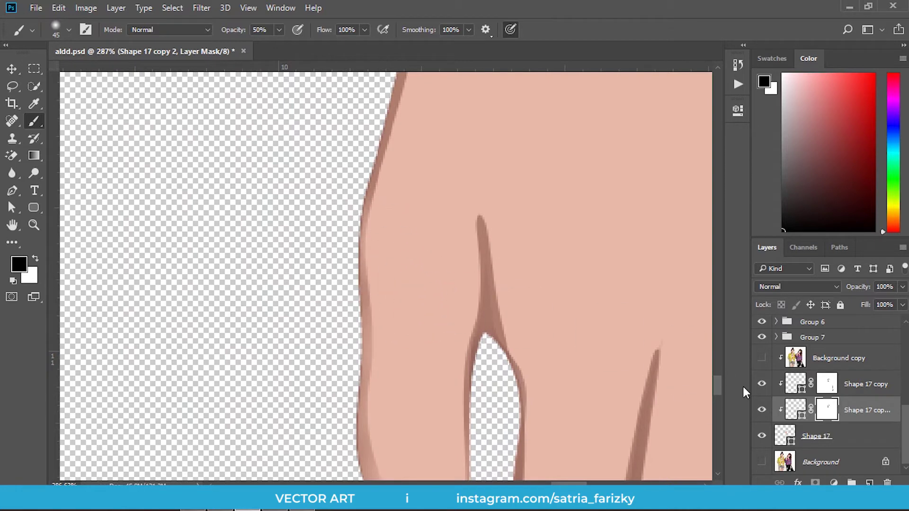
click(818, 384)
drag(297, 347, 312, 252)
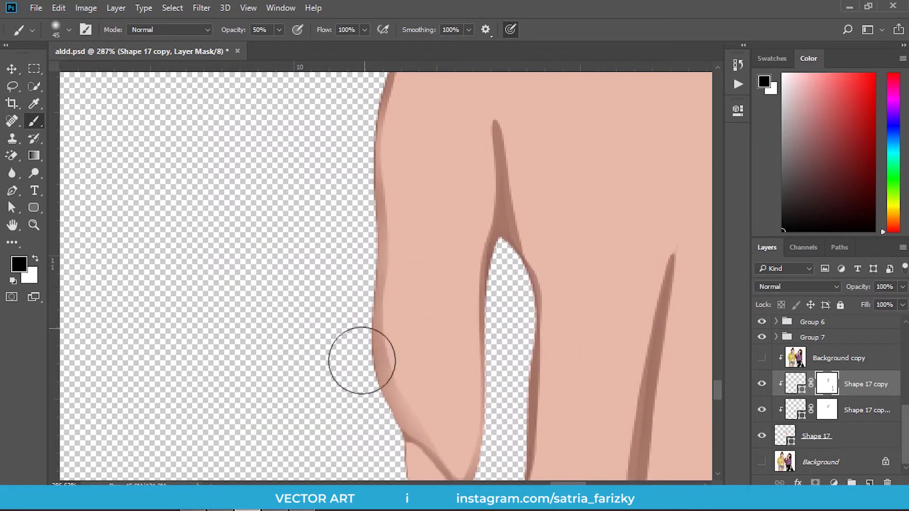
click(824, 410)
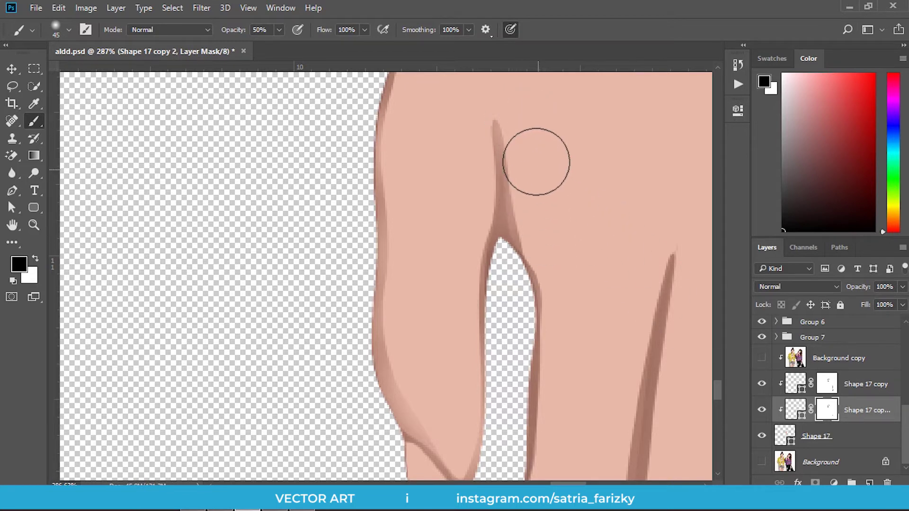
Soften the middle and ring finger crease shadows on the mask
drag(564, 280, 511, 131)
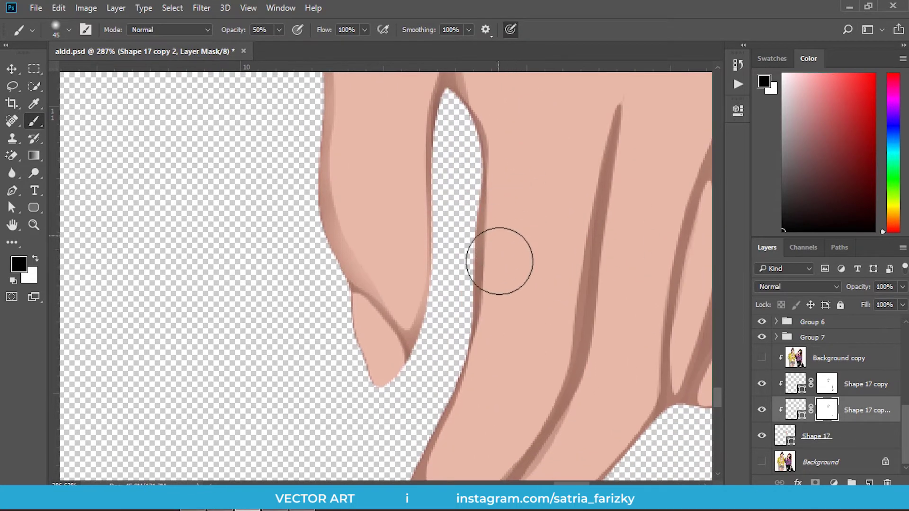
drag(499, 261, 519, 118)
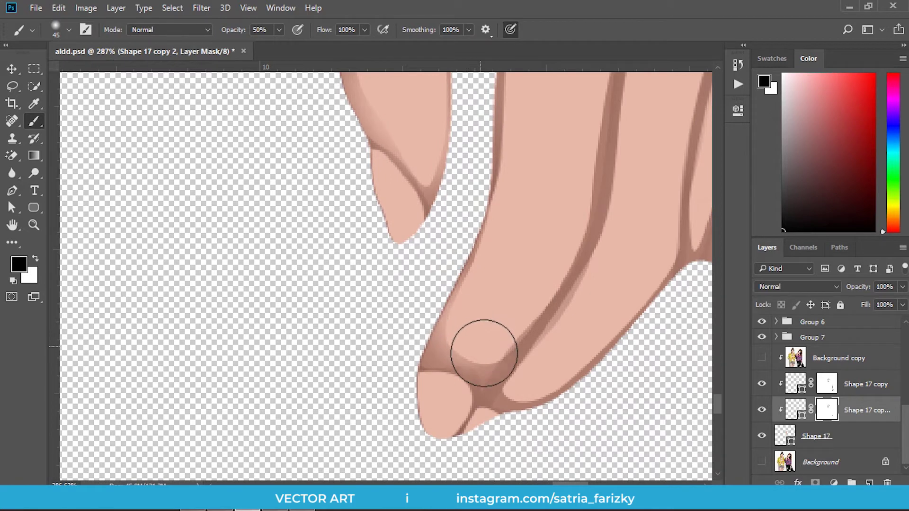
mouse_move(590, 306)
mouse_down()
mouse_move(502, 325)
mouse_move(458, 416)
mouse_up()
drag(488, 280, 507, 112)
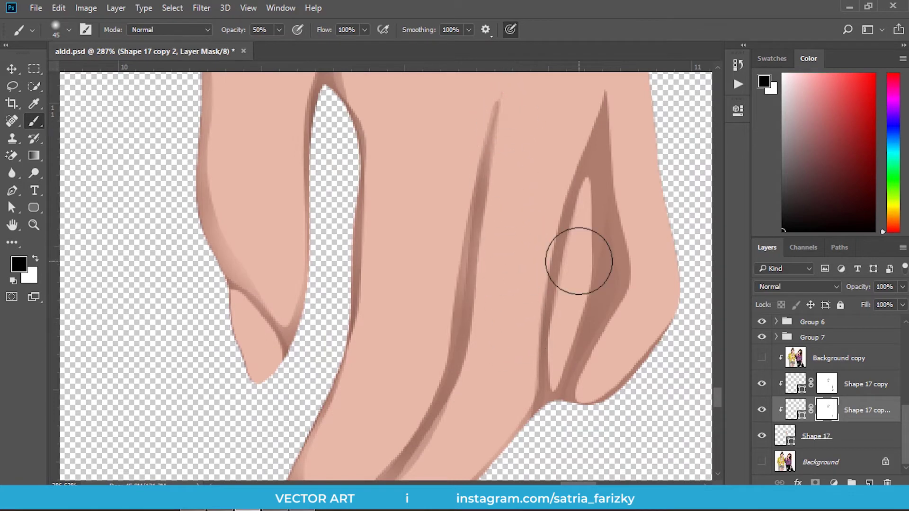
mouse_move(579, 262)
mouse_down()
mouse_move(578, 284)
mouse_move(471, 332)
mouse_up()
mouse_move(481, 254)
mouse_down()
mouse_move(497, 396)
mouse_move(517, 284)
mouse_move(490, 374)
mouse_move(538, 341)
mouse_move(532, 345)
mouse_up()
scroll(532, 345, down, 3)
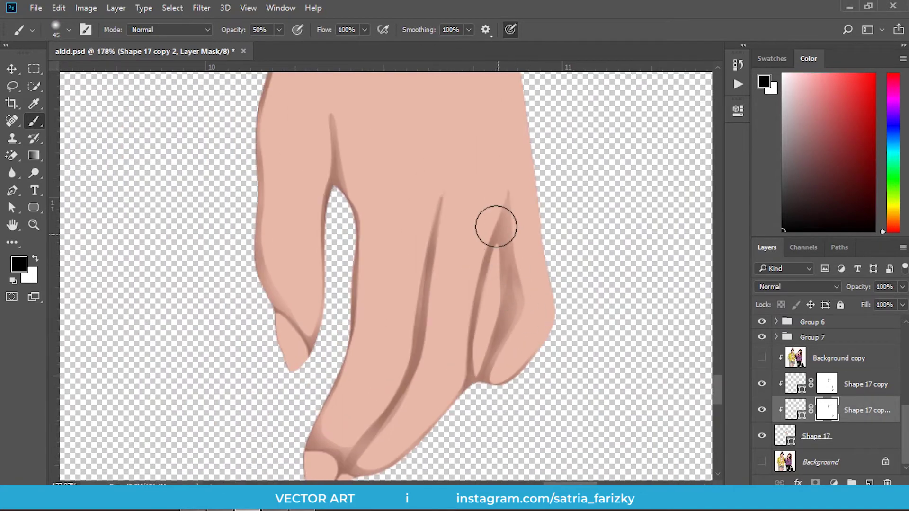
Lighten the shadow running up the arm's left edge toward its top
drag(408, 244, 454, 344)
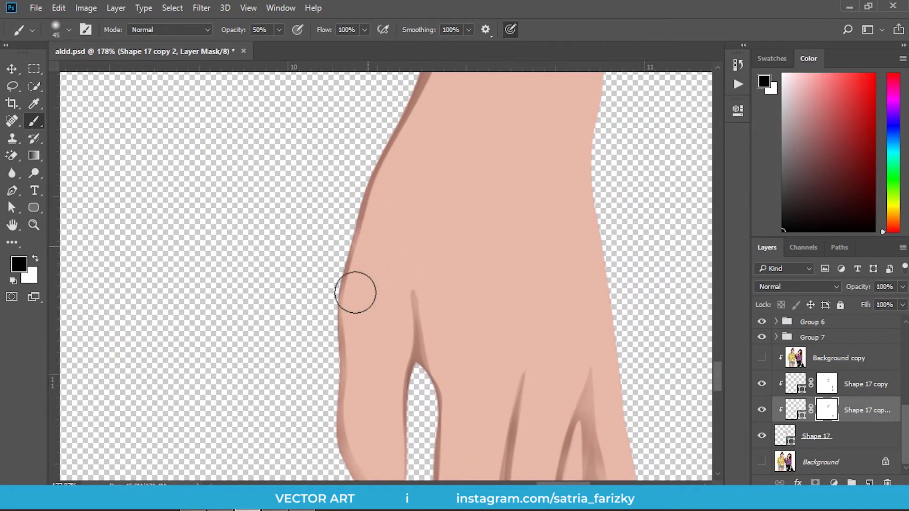
drag(399, 176, 368, 266)
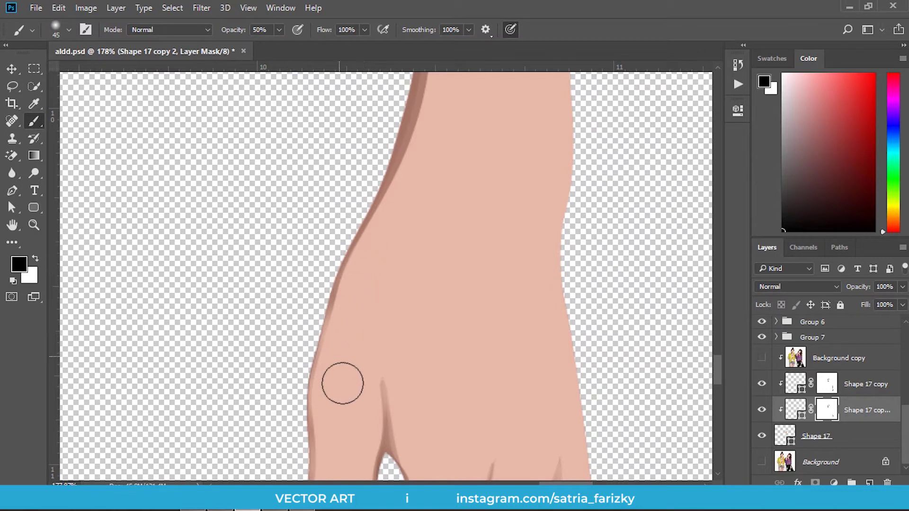
drag(396, 205, 412, 238)
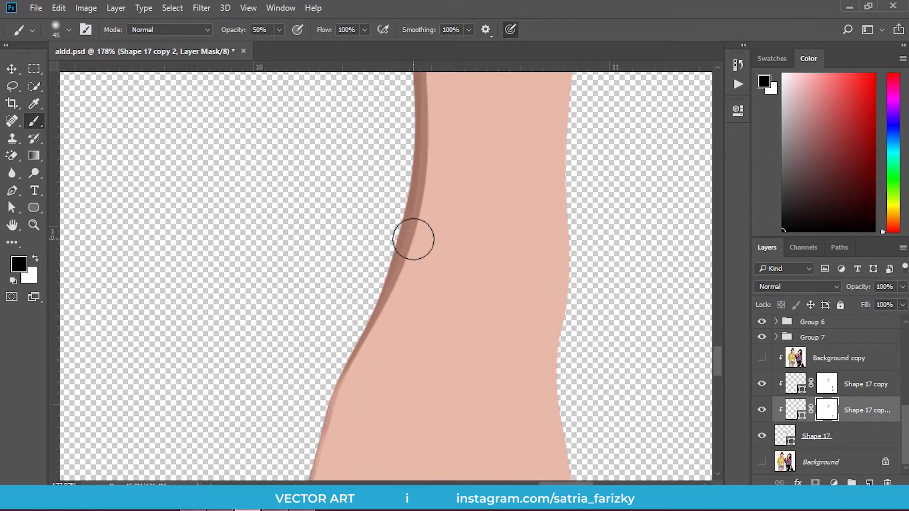
drag(441, 296, 433, 381)
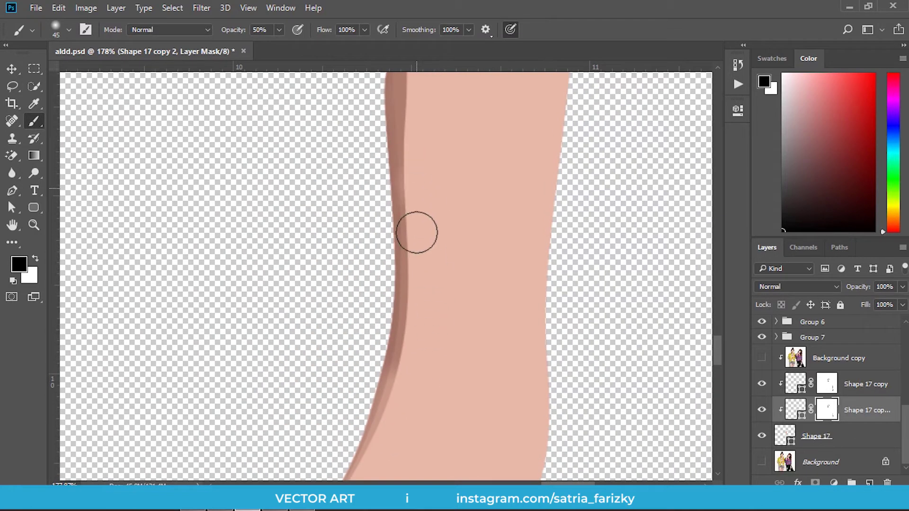
drag(400, 234, 394, 364)
scroll(453, 239, up, 2)
drag(418, 158, 418, 468)
drag(443, 134, 424, 325)
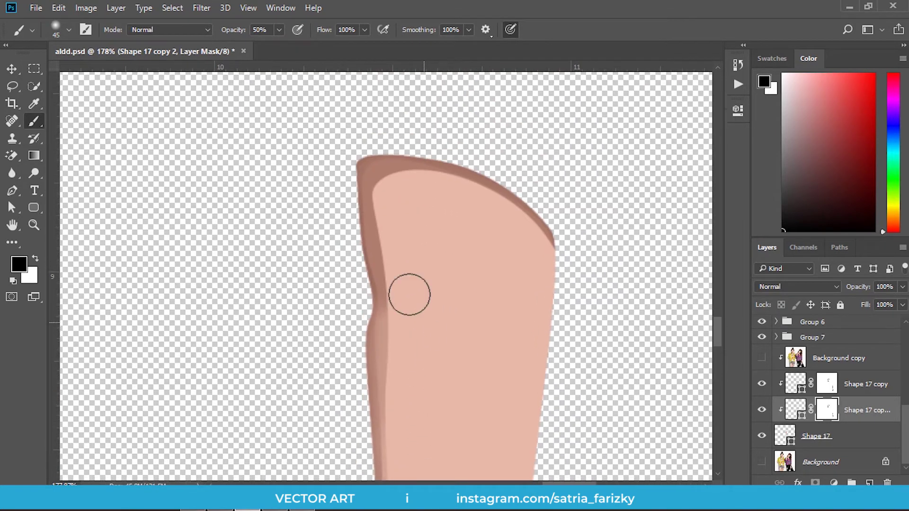
drag(379, 260, 379, 445)
Enlarge the brush to 80 and lighten the dark shadow at the arm's top-left edge
key(bracketright)
key(bracketright)
key(bracketright)
drag(410, 237, 398, 205)
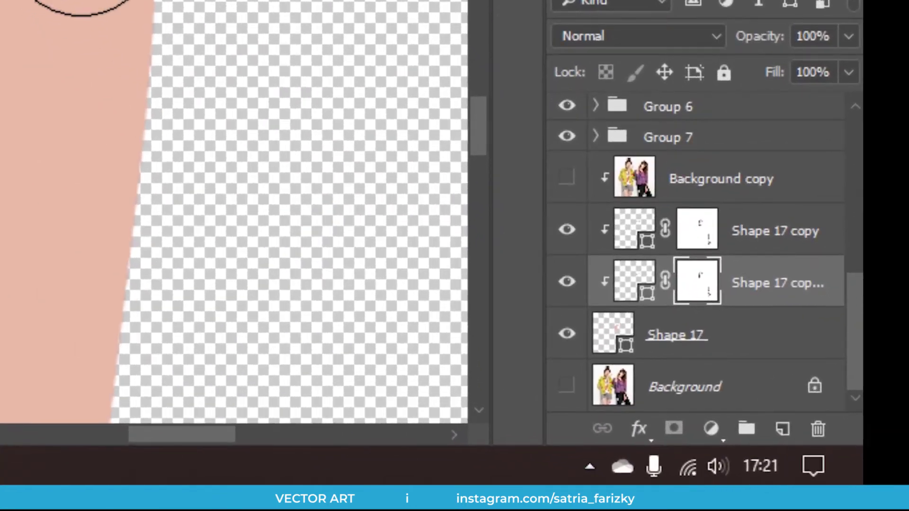
scroll(132, 54, down, 3)
scroll(126, 54, down, 2)
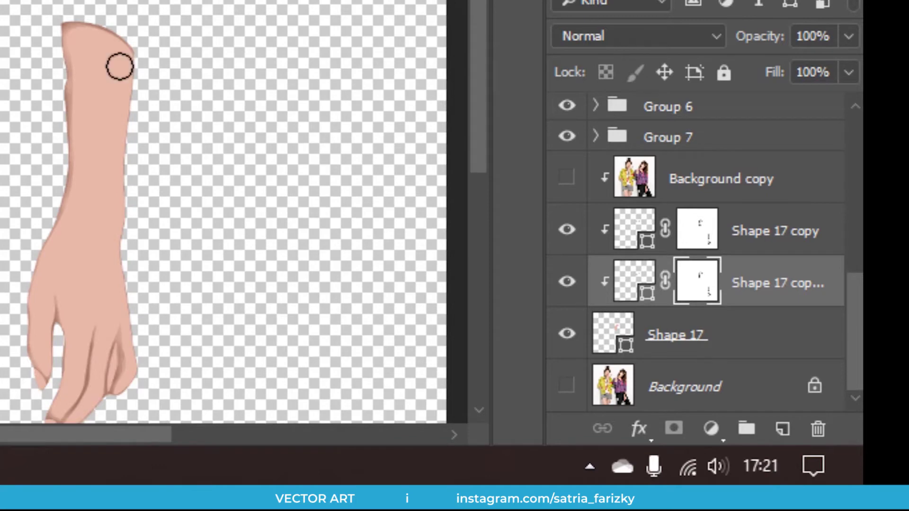
scroll(120, 66, down, 2)
scroll(130, 53, down, 1)
click(769, 346)
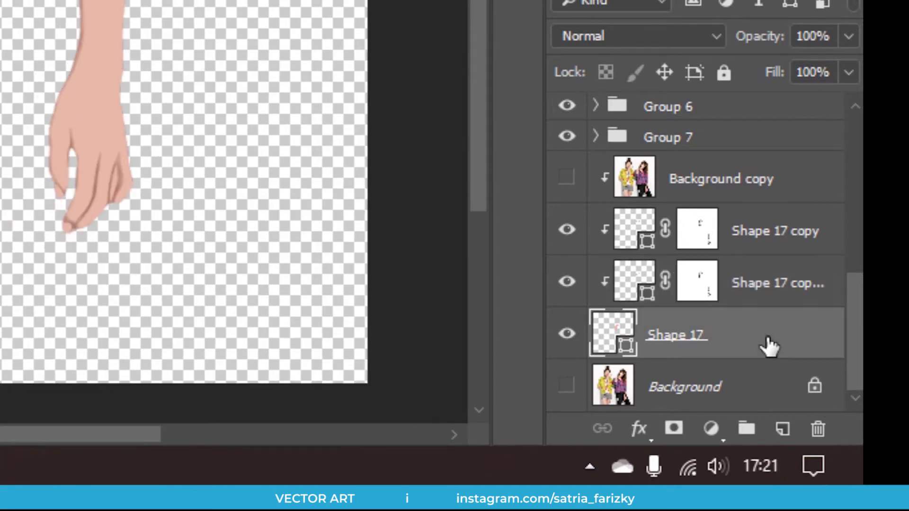
Duplicate Shape 17 as Shape 17 copy 3, clipped to the arm layer below
key(ctrl+j)
key(ctrl+alt+g)
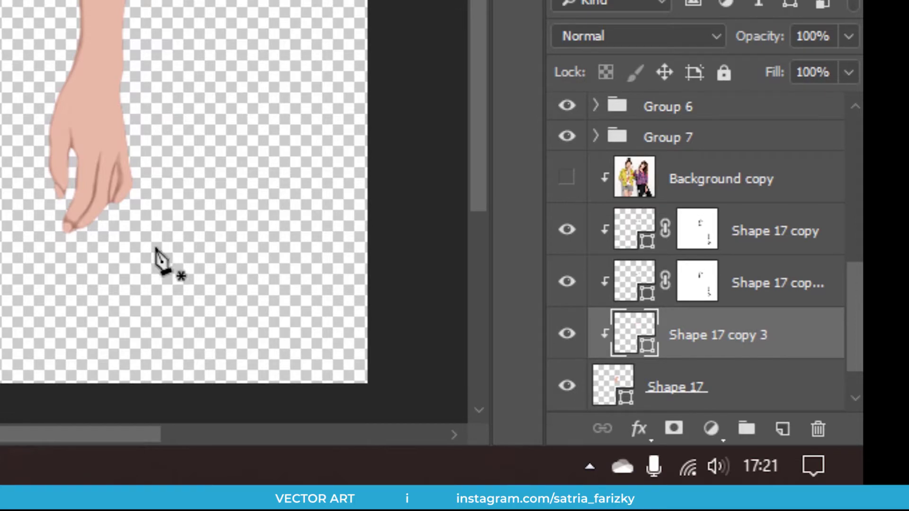
scroll(161, 260, up, 1)
click(756, 296)
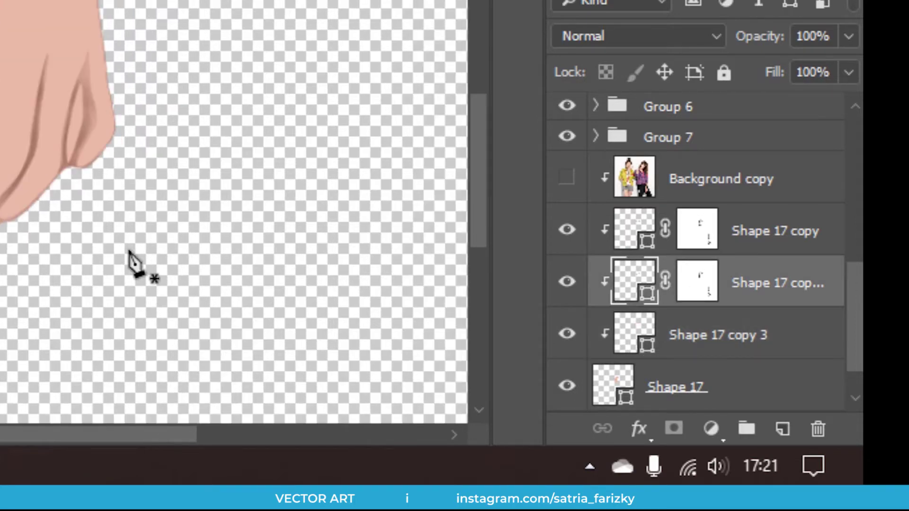
scroll(14, 285, down, 1)
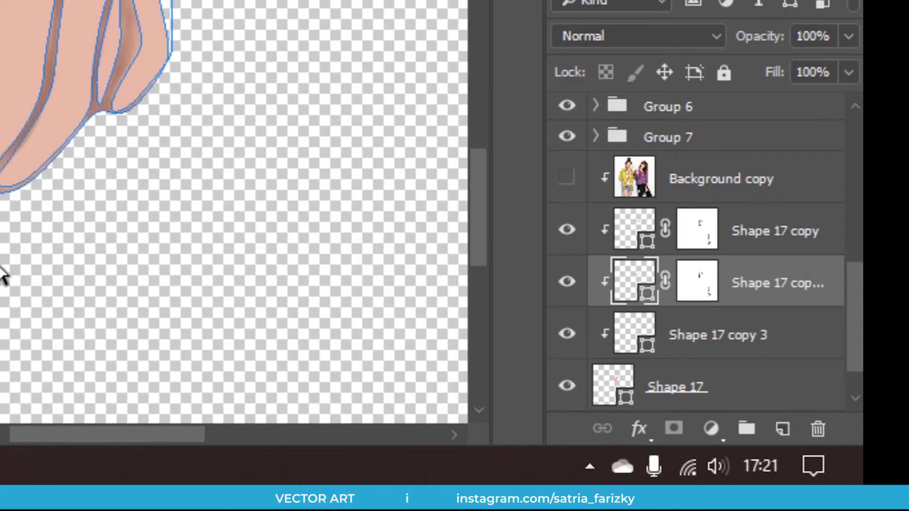
click(821, 348)
Delete and restore Shape 17 copy 3, then show the hand reference photo zoomed on the fingers
scroll(71, 138, down, 1)
scroll(22, 265, up, 1)
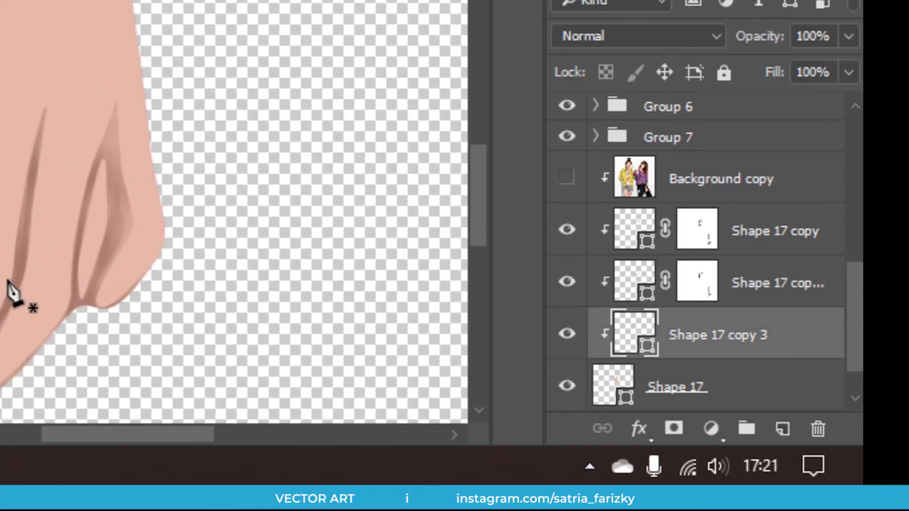
scroll(21, 265, up, 1)
scroll(21, 265, down, 2)
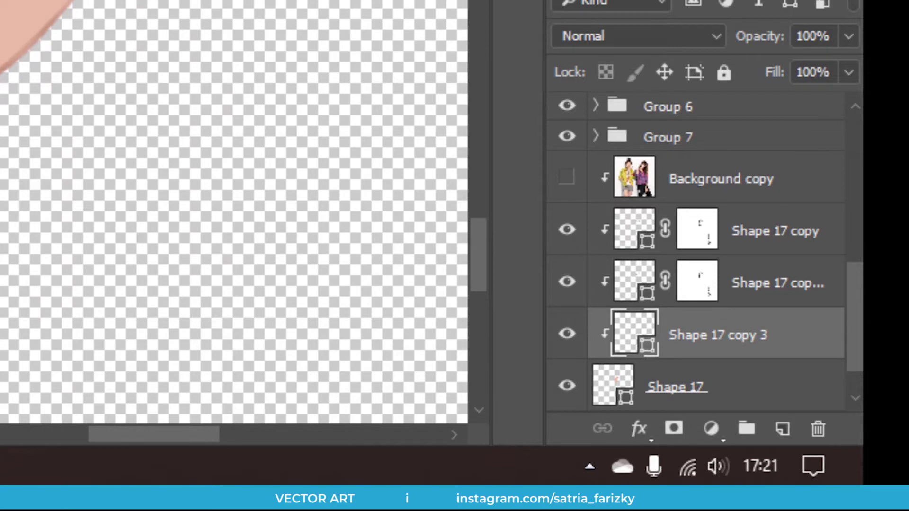
key(Delete)
key(ctrl+z)
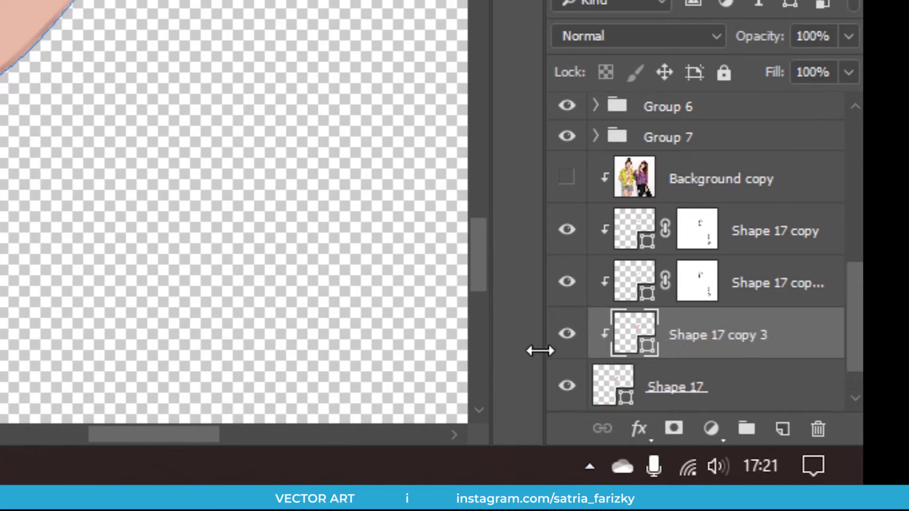
click(566, 179)
key(ctrl+plus)
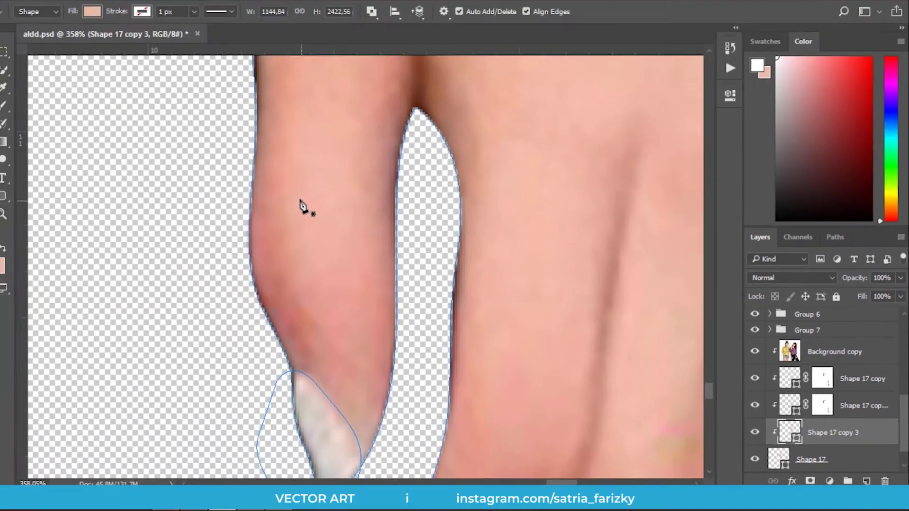
Start a new Pen path at the finger crease with curved points, undoing the last few
drag(307, 198, 309, 207)
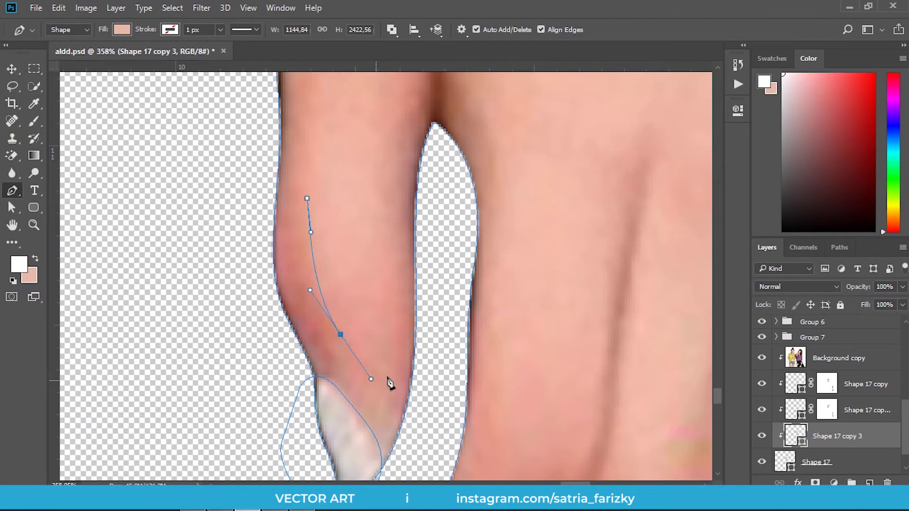
drag(391, 190, 361, 324)
scroll(374, 274, down, 2)
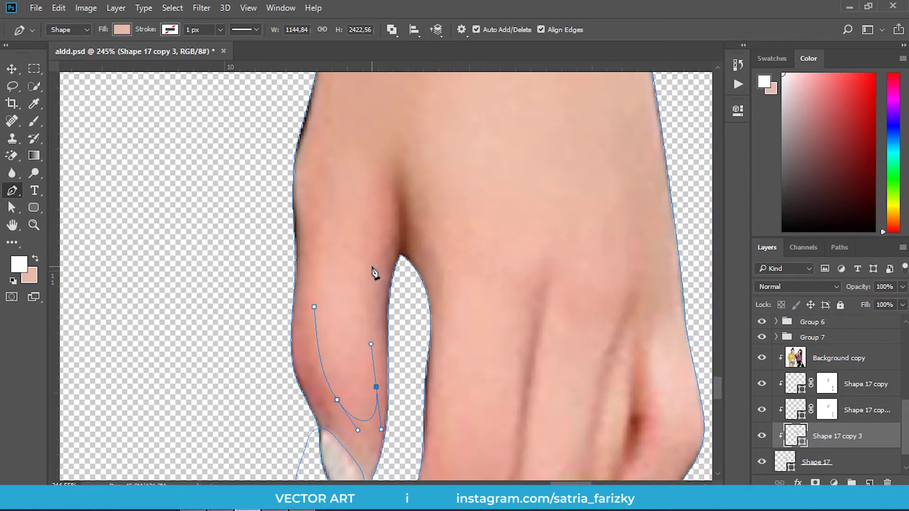
drag(374, 212, 388, 305)
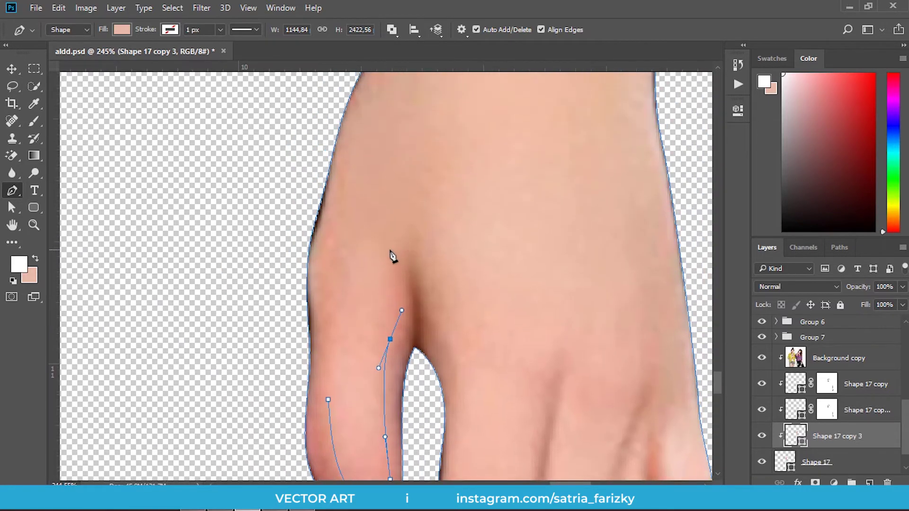
drag(468, 337, 415, 264)
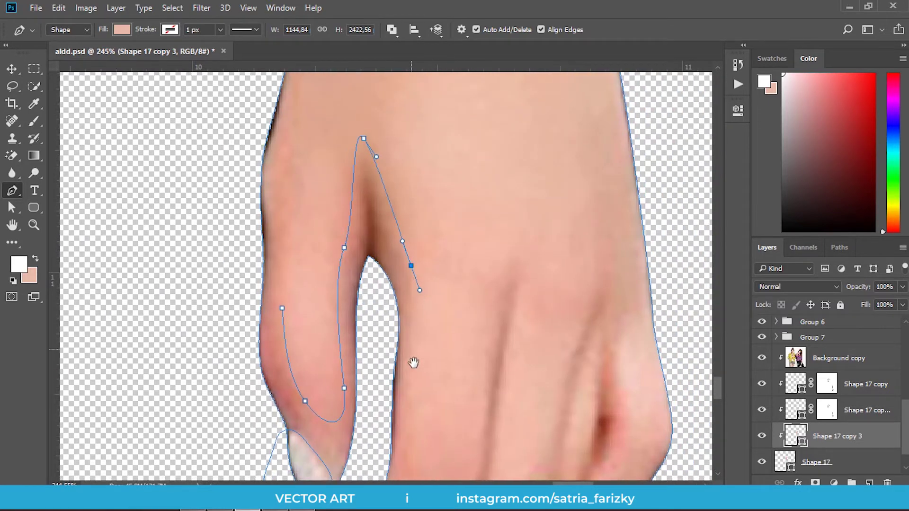
drag(413, 362, 414, 242)
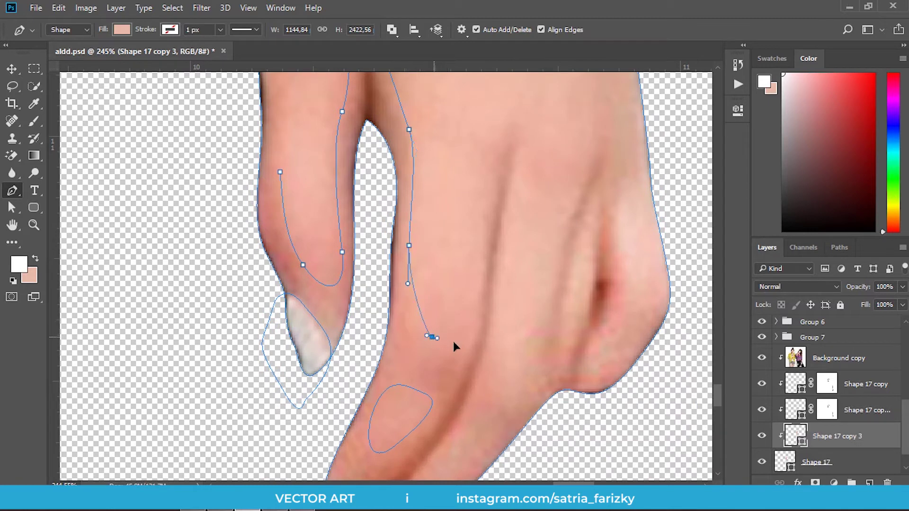
drag(452, 200, 376, 261)
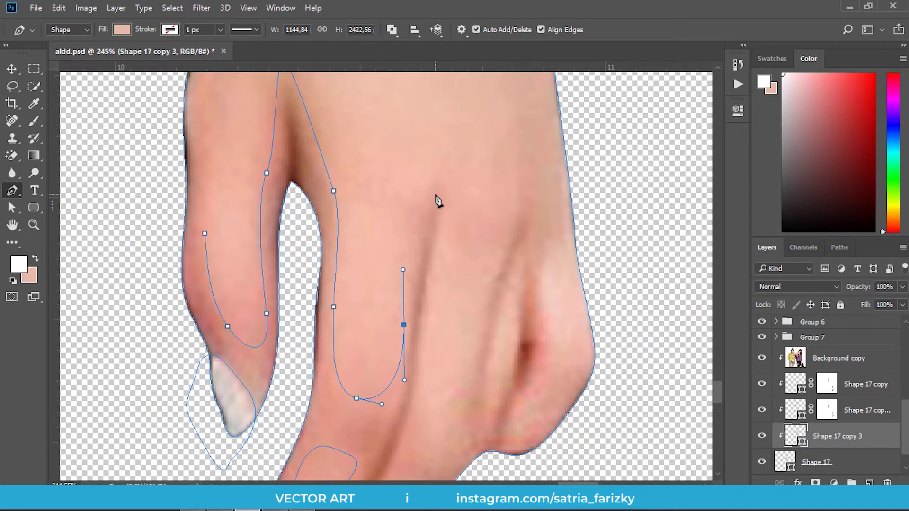
drag(437, 186, 440, 159)
drag(404, 325, 409, 328)
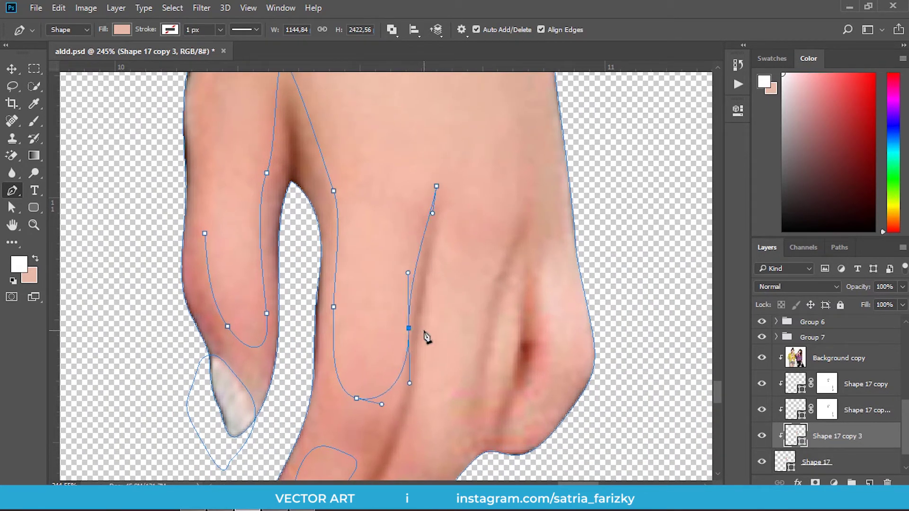
key(ctrl+alt+z)
key(ctrl+alt+z)
key(ctrl+alt+z)
key(ctrl+alt+z)
Reshape the curve and add anchors up the hand's right edge toward the wrist
drag(410, 232, 418, 233)
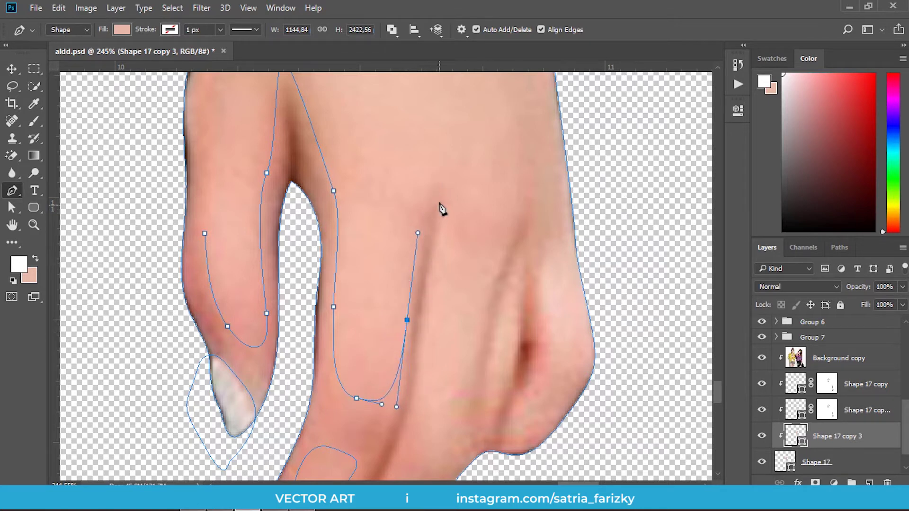
drag(441, 194, 455, 194)
scroll(419, 239, down, 3)
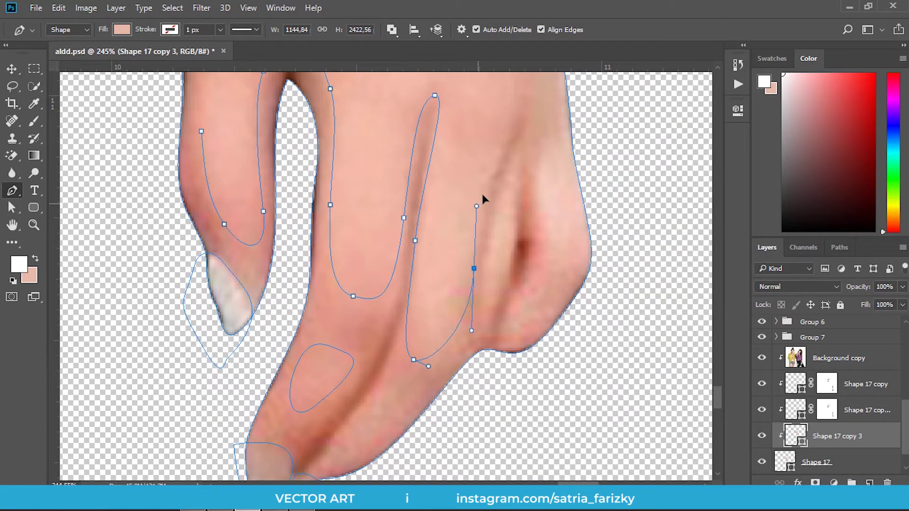
click(473, 268)
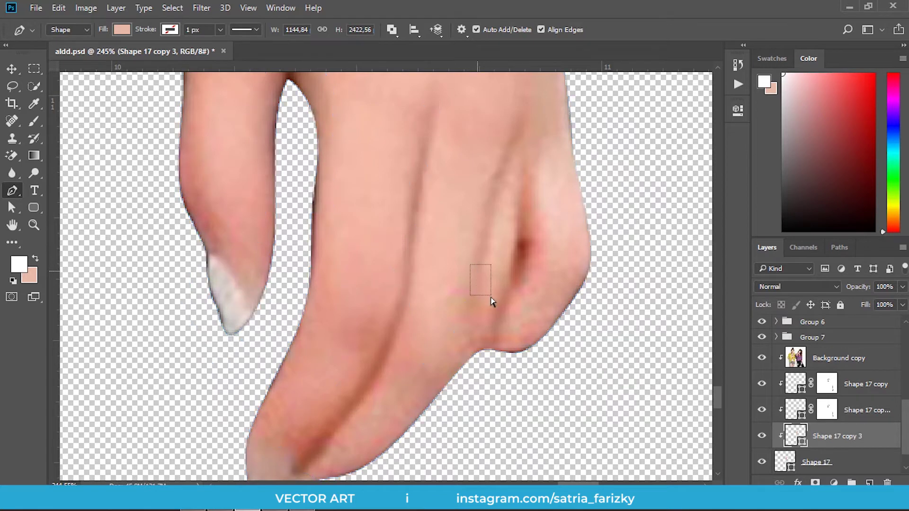
drag(474, 269, 470, 269)
drag(492, 202, 391, 298)
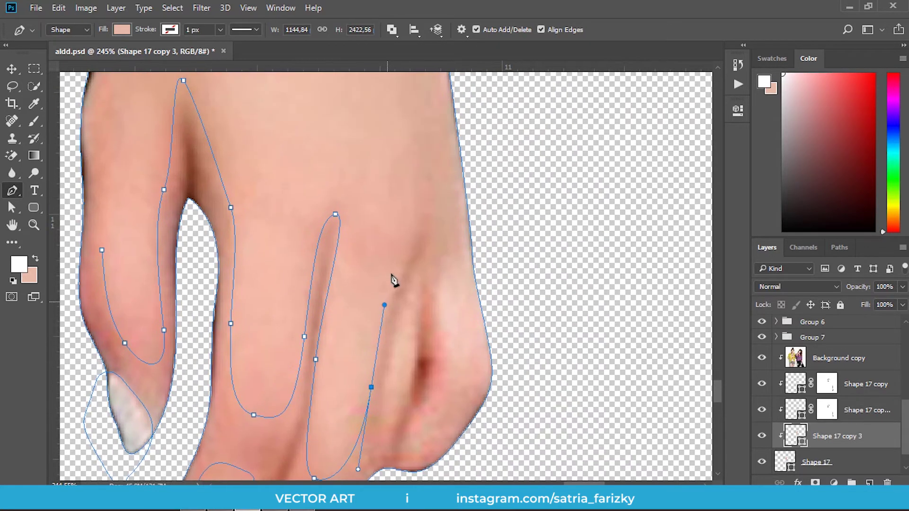
scroll(388, 189, up, 2)
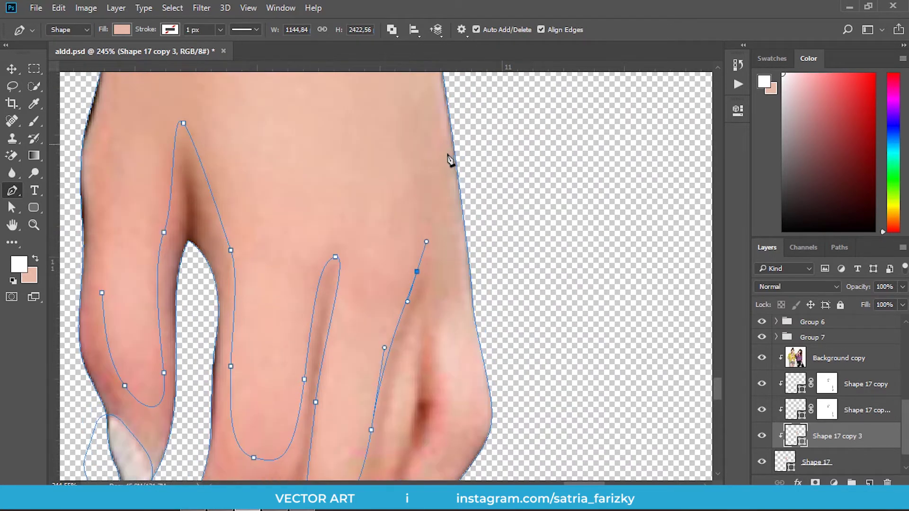
scroll(432, 263, up, 2)
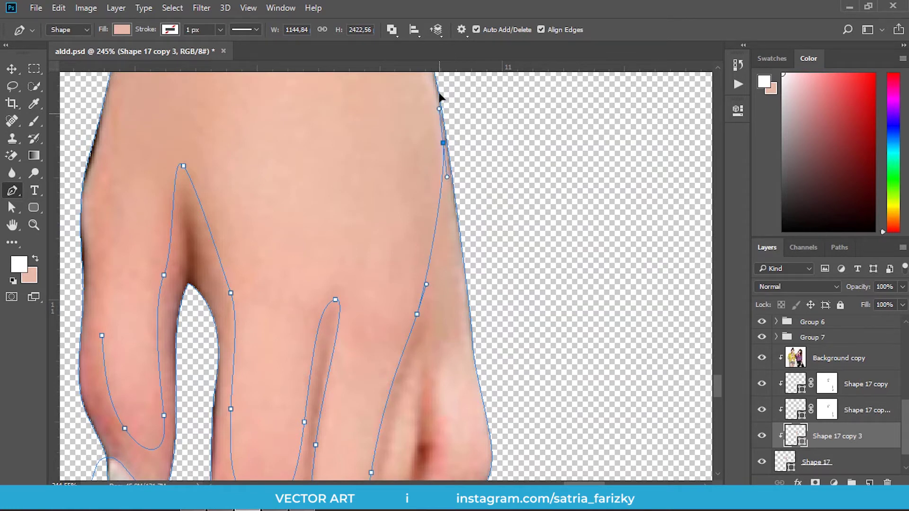
scroll(439, 97, down, 2)
scroll(443, 142, up, 2)
drag(444, 118, 445, 232)
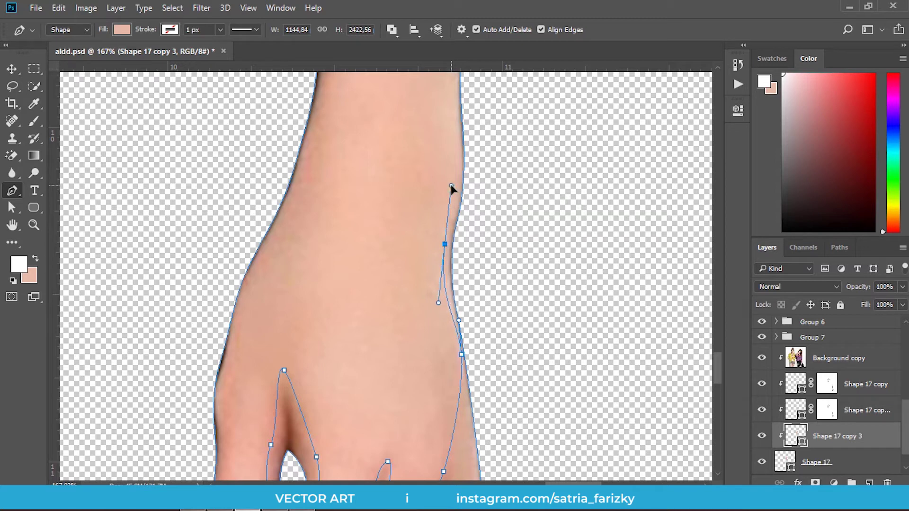
Add a curved anchor up the forearm's right edge and round the arm's top corner
scroll(457, 194, up, 1)
scroll(463, 200, up, 2)
scroll(463, 203, up, 1)
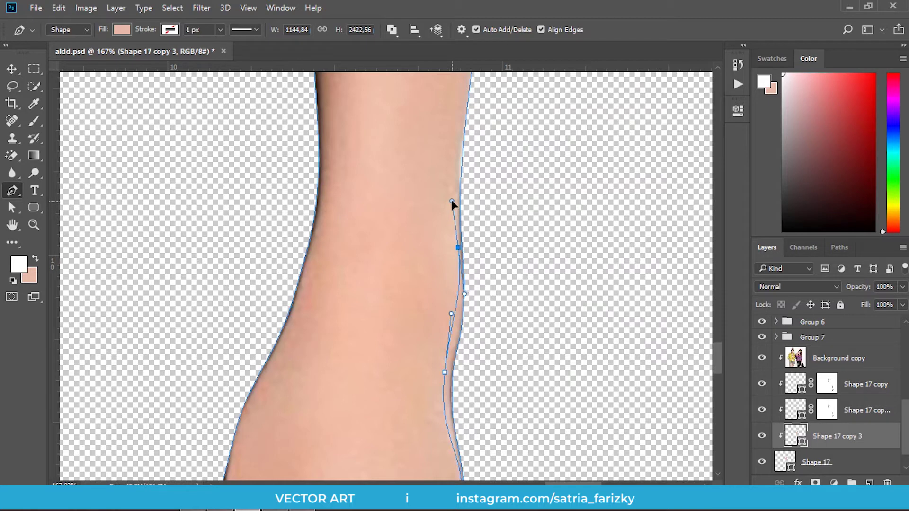
scroll(454, 203, up, 2)
scroll(459, 218, up, 1)
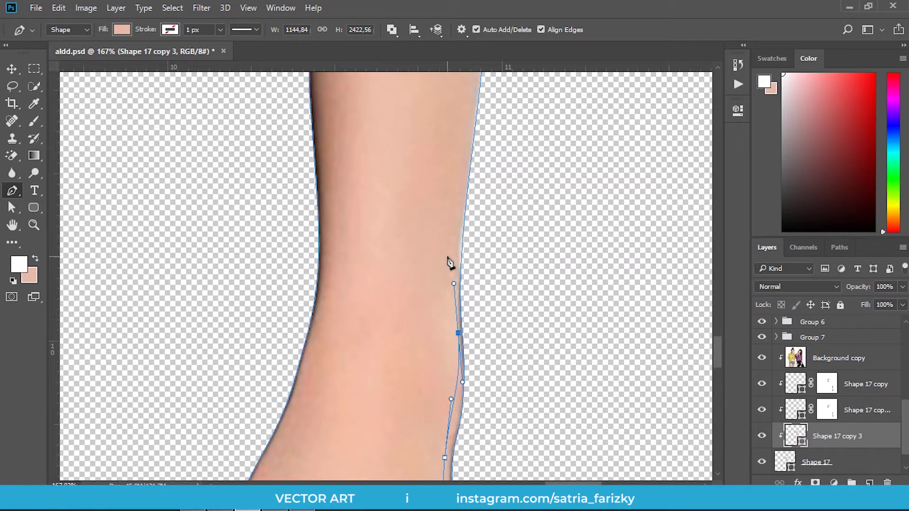
scroll(450, 262, up, 1)
scroll(452, 265, up, 1)
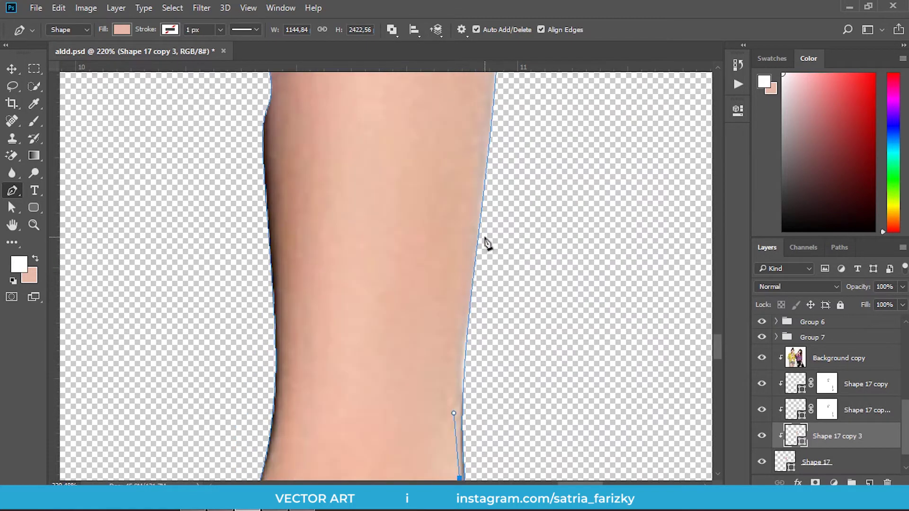
drag(485, 236, 493, 213)
scroll(492, 206, down, 3)
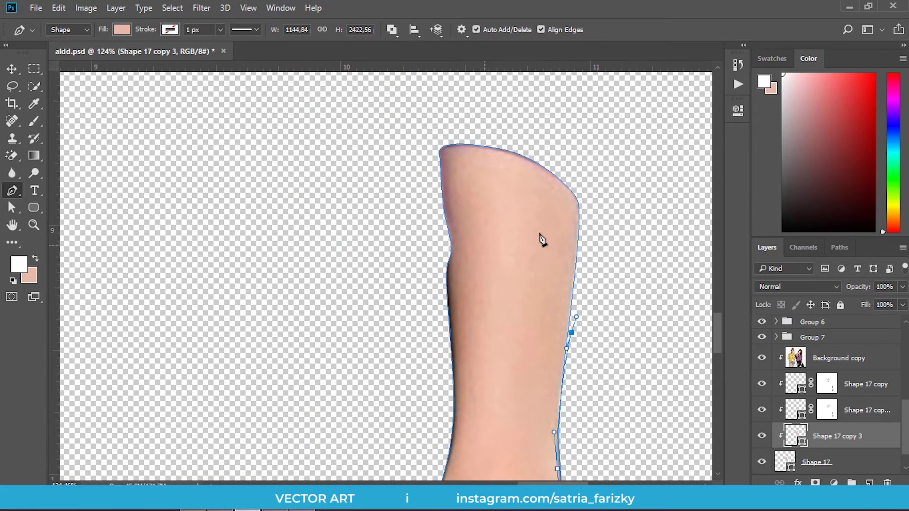
scroll(523, 243, up, 2)
drag(598, 190, 595, 189)
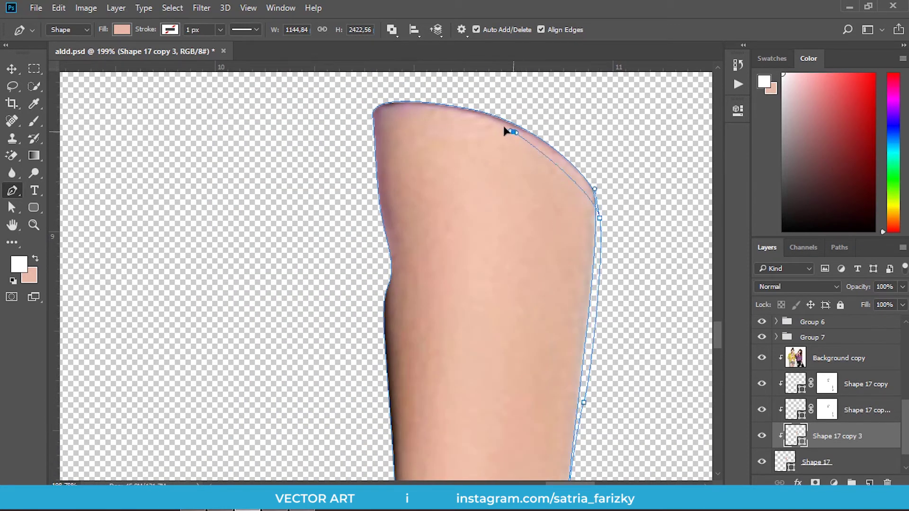
Carry the outline back down the arm's left side toward the fingers
scroll(418, 197, down, 5)
drag(430, 219, 426, 319)
drag(414, 406, 418, 204)
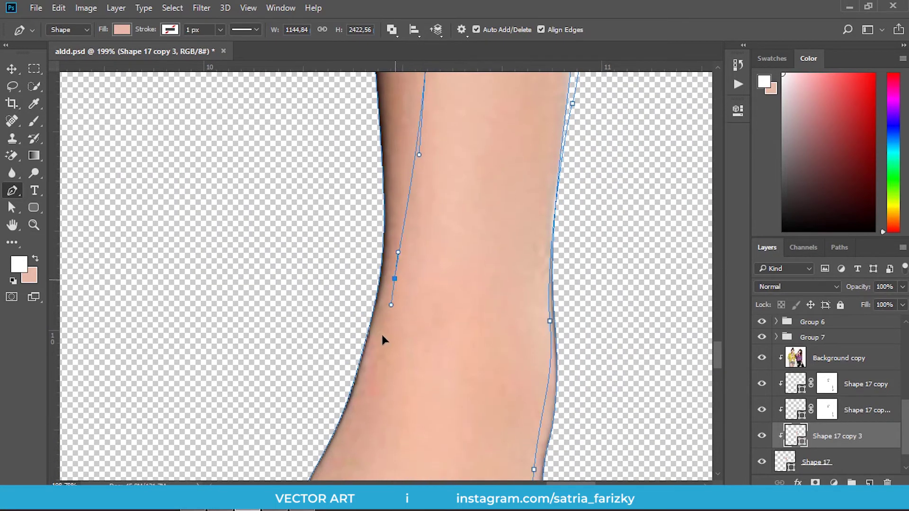
scroll(375, 344, down, 3)
scroll(333, 304, down, 3)
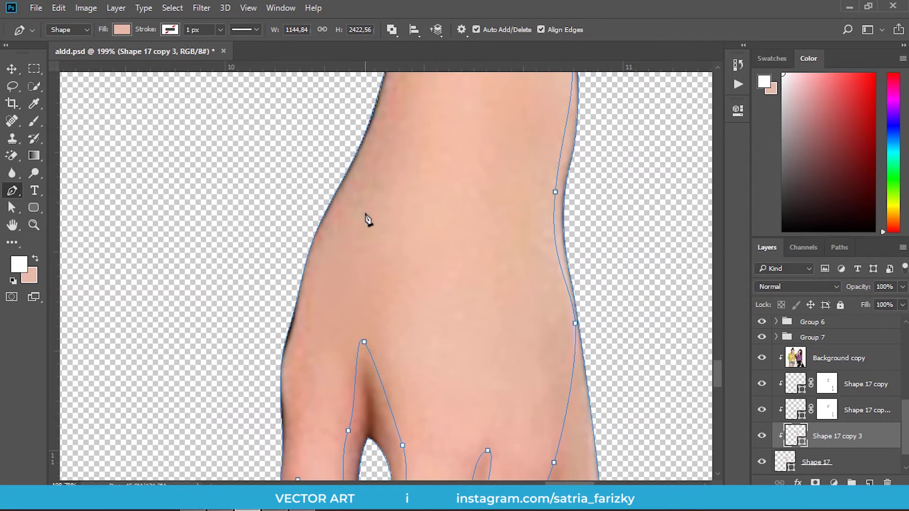
drag(311, 307, 330, 215)
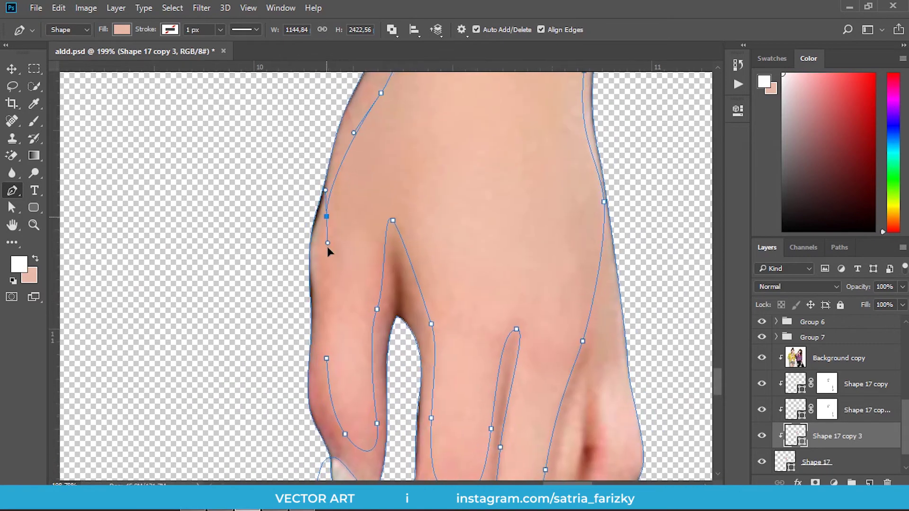
drag(328, 311, 336, 234)
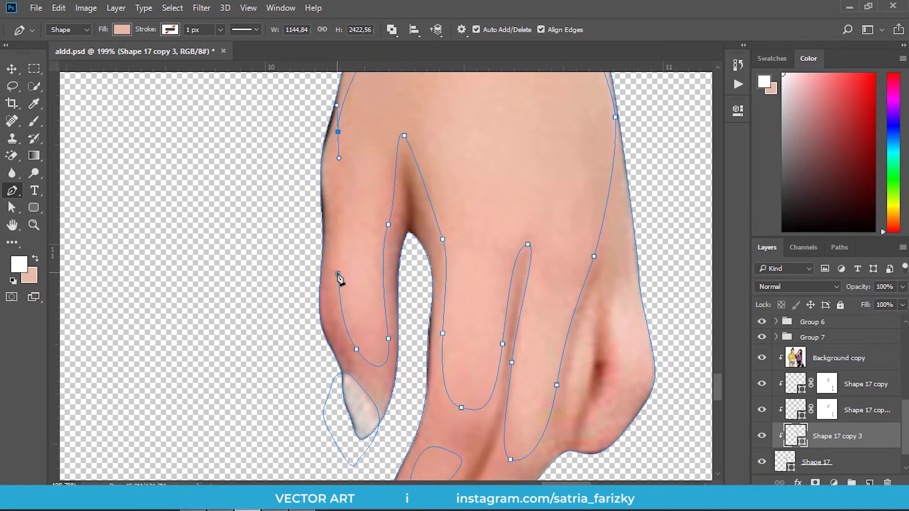
scroll(341, 303, down, 3)
scroll(376, 271, up, 2)
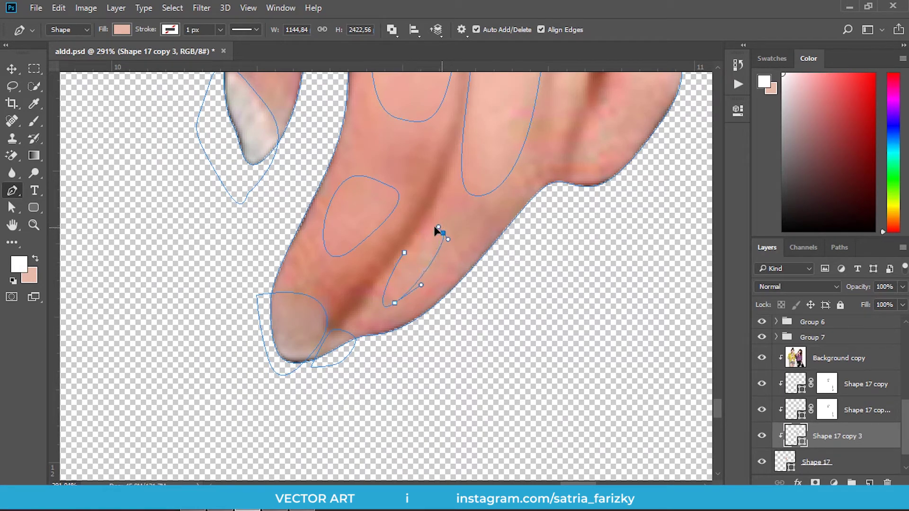
Discard the unfinished stray path and navigate around the bent-finger knuckles
scroll(400, 268, up, 3)
scroll(430, 301, right, 3)
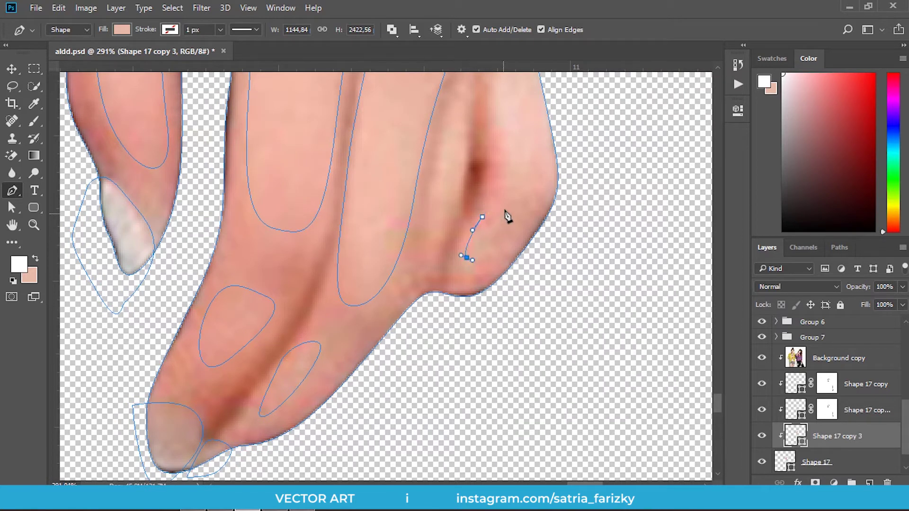
key(ctrl+alt+z)
key(ctrl+alt+z)
scroll(498, 223, up, 2)
scroll(497, 223, right, 1)
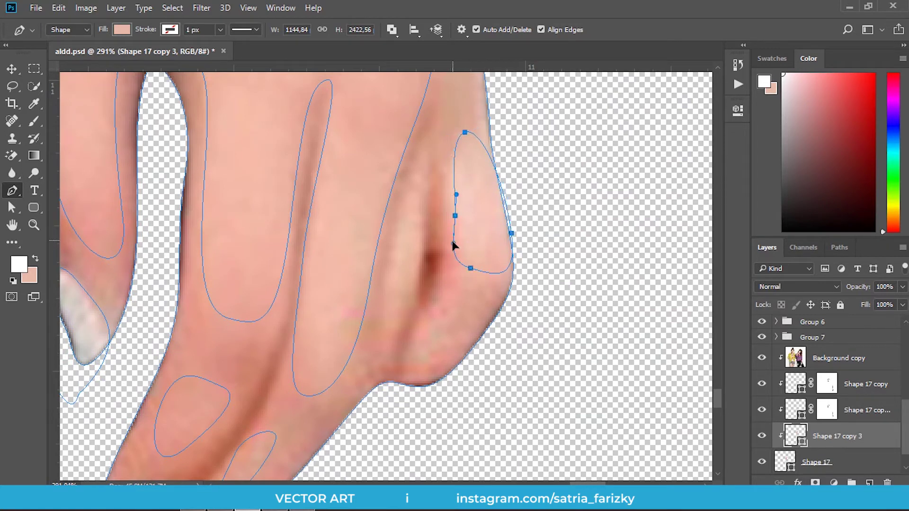
scroll(443, 251, down, 2)
scroll(433, 258, left, 1)
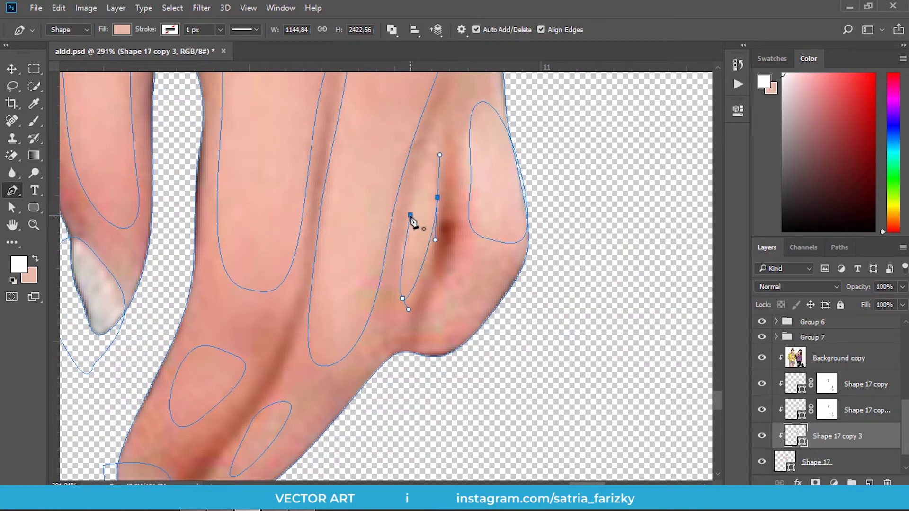
scroll(484, 231, down, 2)
scroll(484, 231, down, 2)
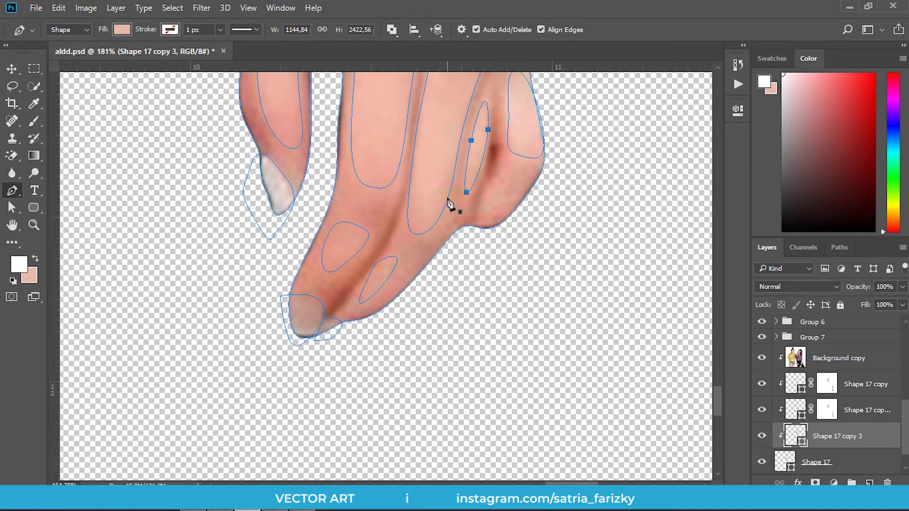
scroll(484, 231, down, 2)
scroll(487, 335, down, 2)
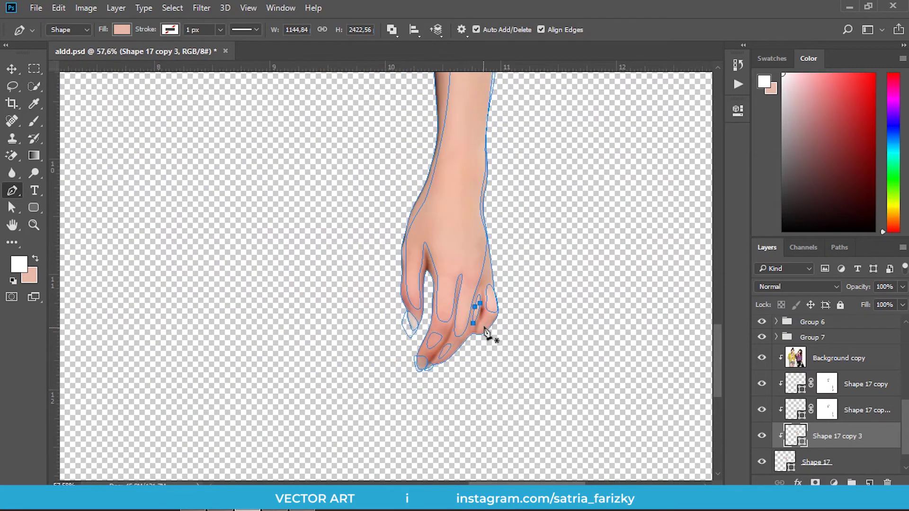
Trace and close a pen shading shape along the forearm, from its lower edge up to the neck
scroll(488, 332, down, 1)
scroll(396, 258, up, 2)
scroll(345, 217, up, 1)
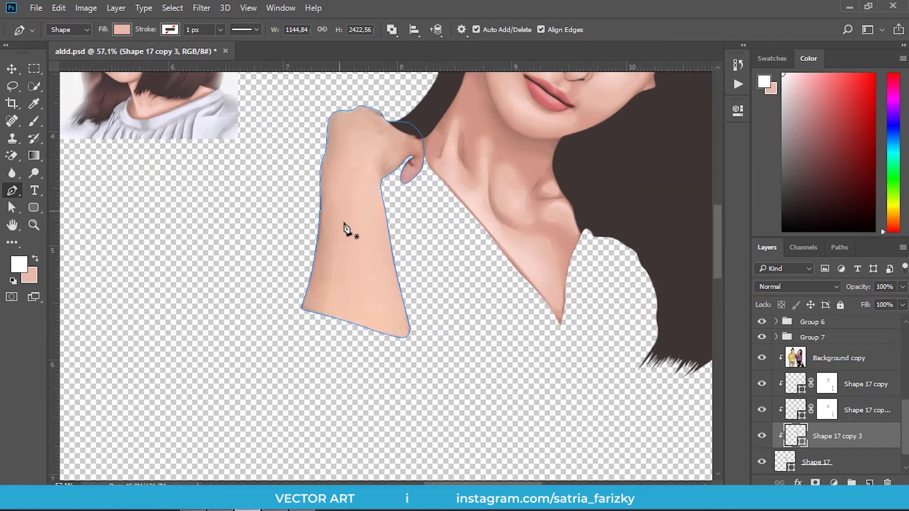
scroll(341, 258, up, 1)
drag(336, 410, 375, 425)
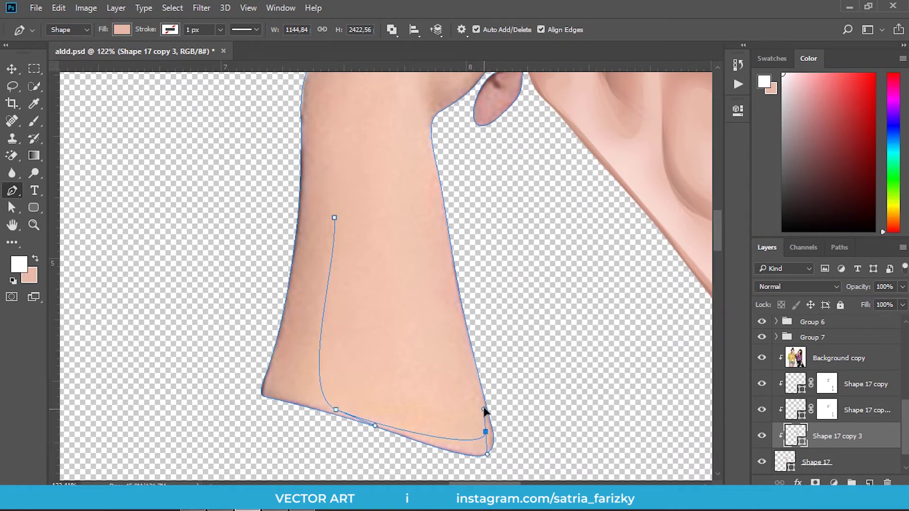
drag(440, 206, 444, 295)
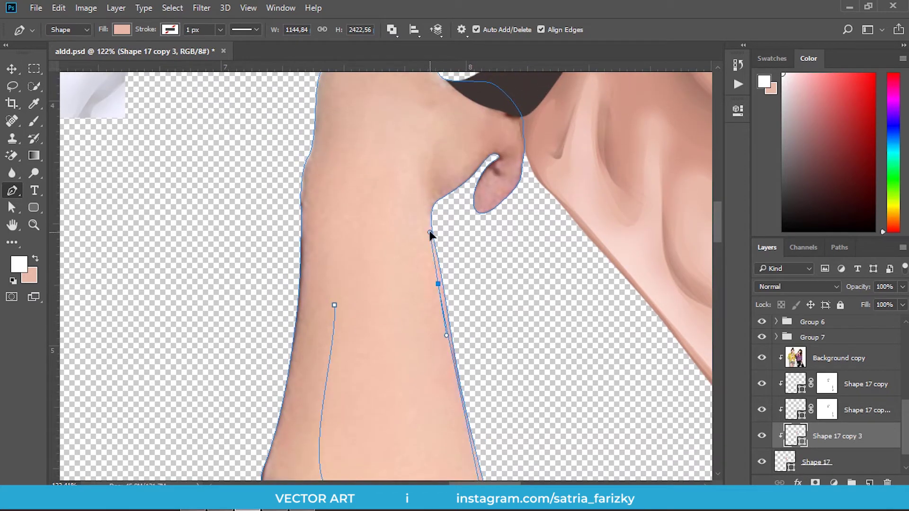
scroll(430, 170, up, 2)
drag(428, 156, 389, 260)
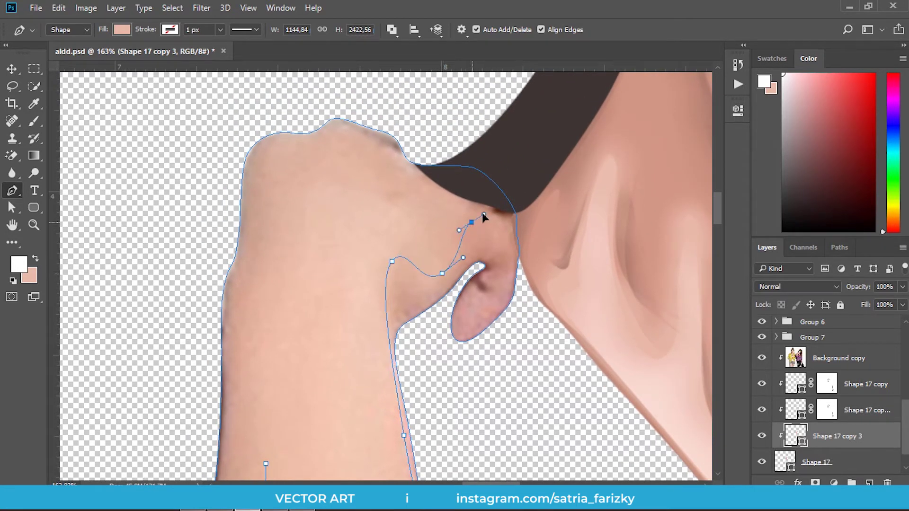
drag(456, 215, 460, 263)
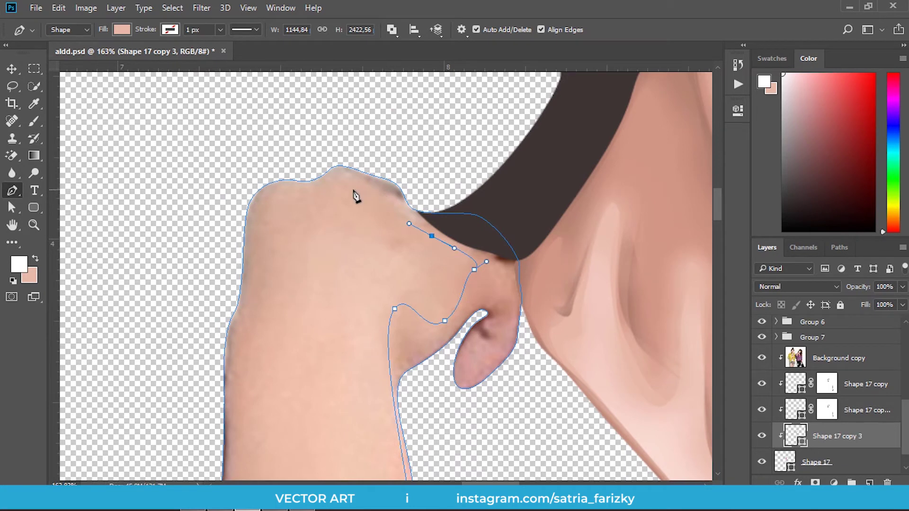
drag(268, 317, 321, 188)
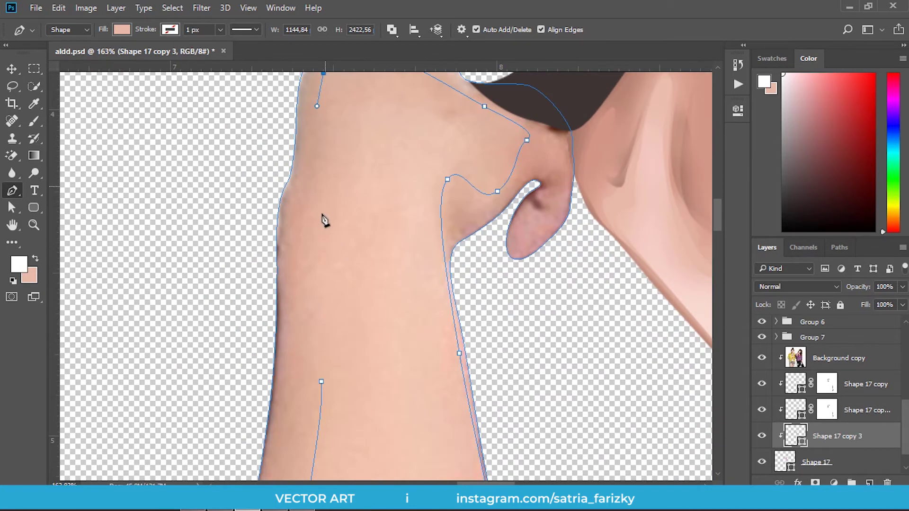
drag(321, 382, 321, 441)
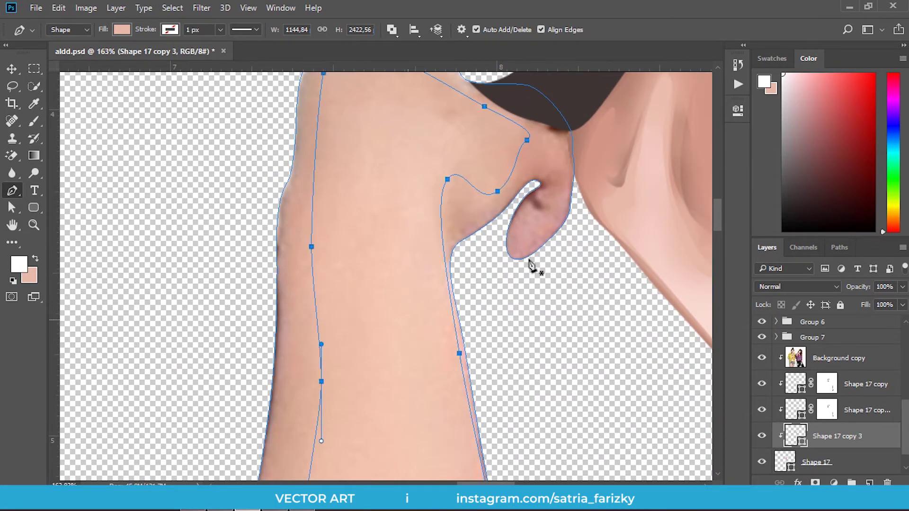
Compare the shading against the photo by hiding and re-showing the Background copy layer
scroll(531, 265, up, 3)
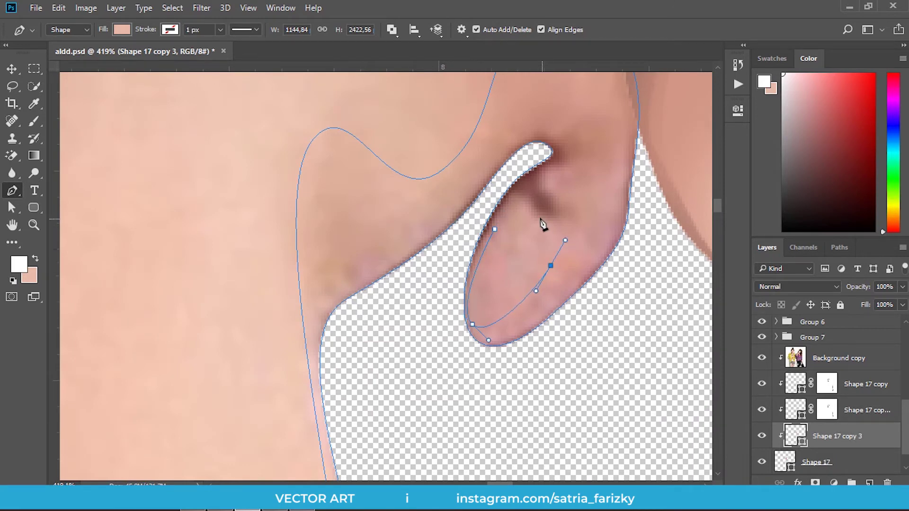
drag(539, 202, 499, 231)
click(761, 359)
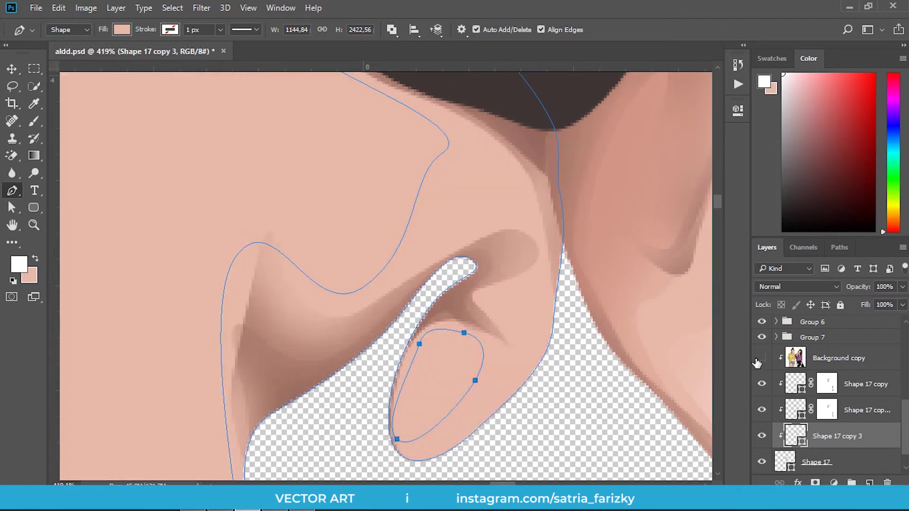
click(762, 359)
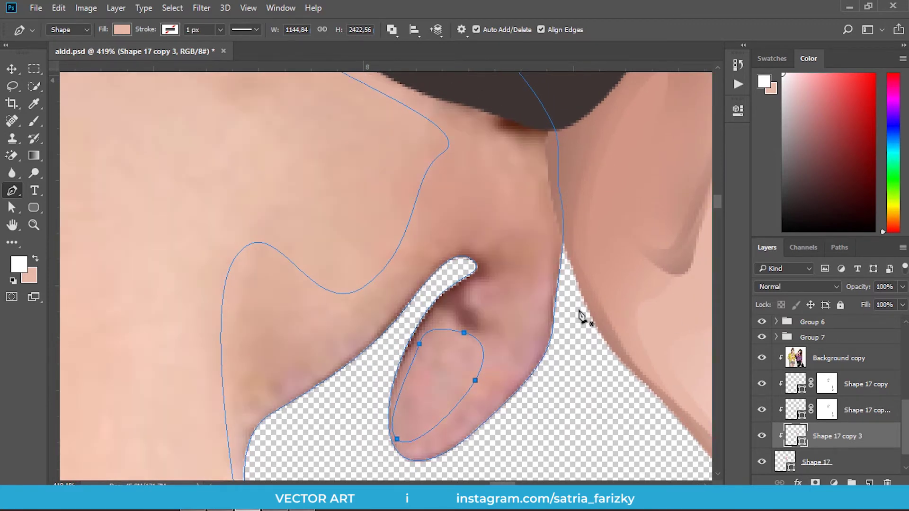
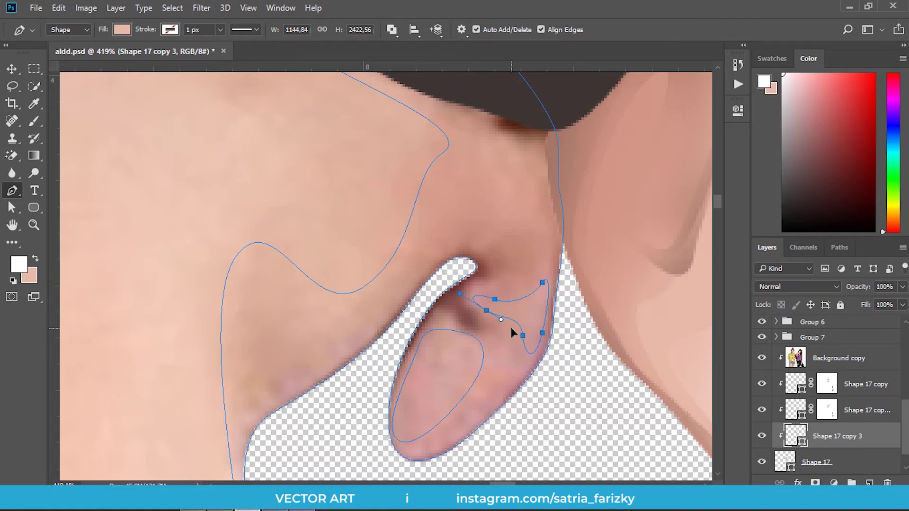
Scroll around the canvas and save the document
scroll(492, 322, down, 3)
scroll(493, 322, down, 2)
scroll(502, 303, down, 3)
scroll(514, 272, down, 5)
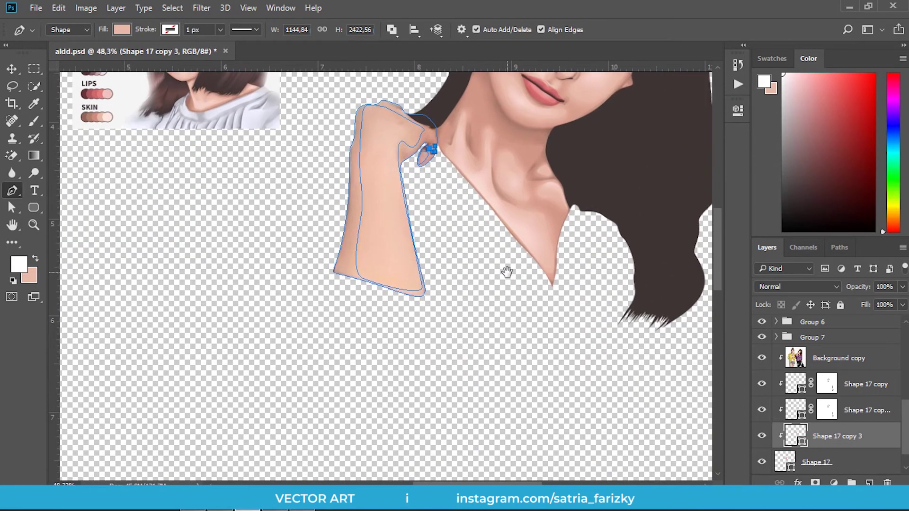
scroll(507, 271, down, 3)
scroll(431, 300, up, 3)
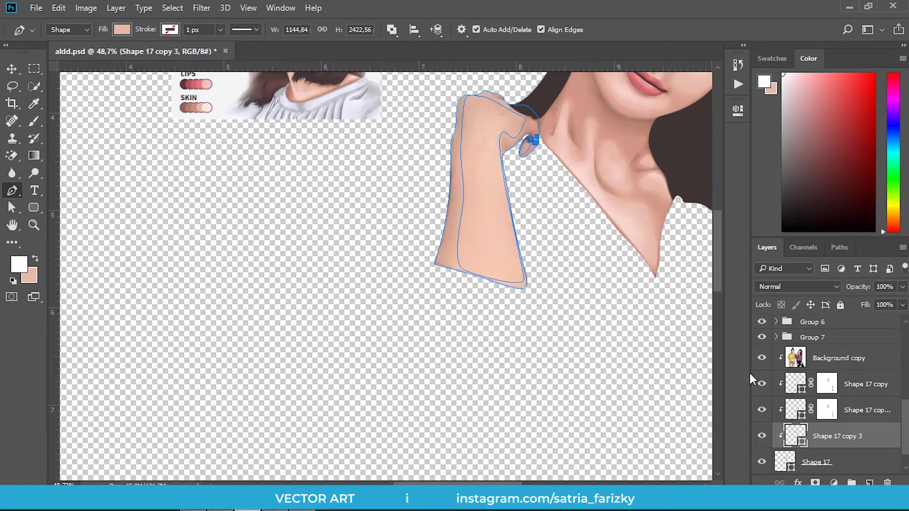
scroll(497, 268, up, 4)
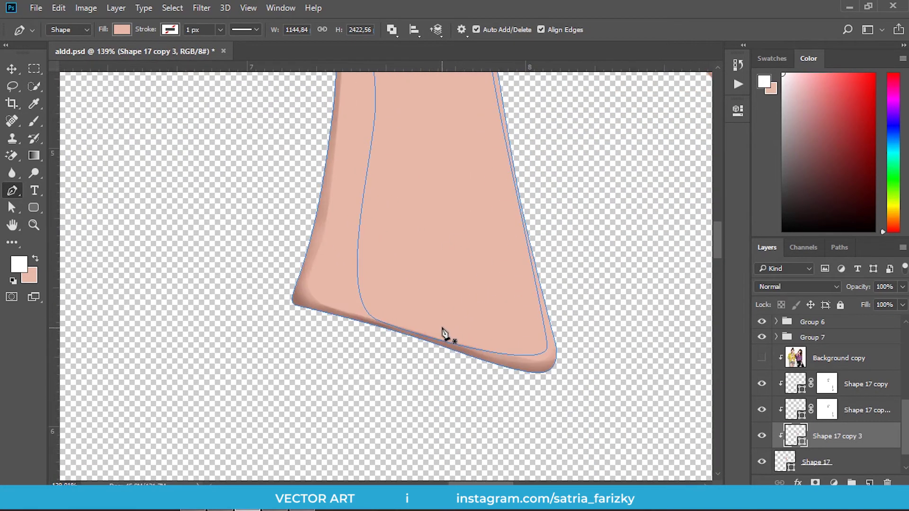
key(ctrl+s)
scroll(518, 327, down, 5)
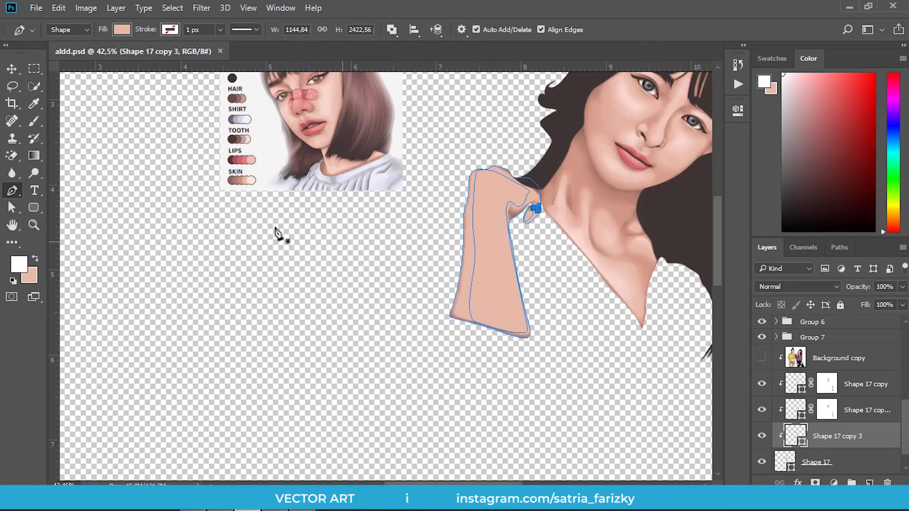
scroll(616, 284, up, 1)
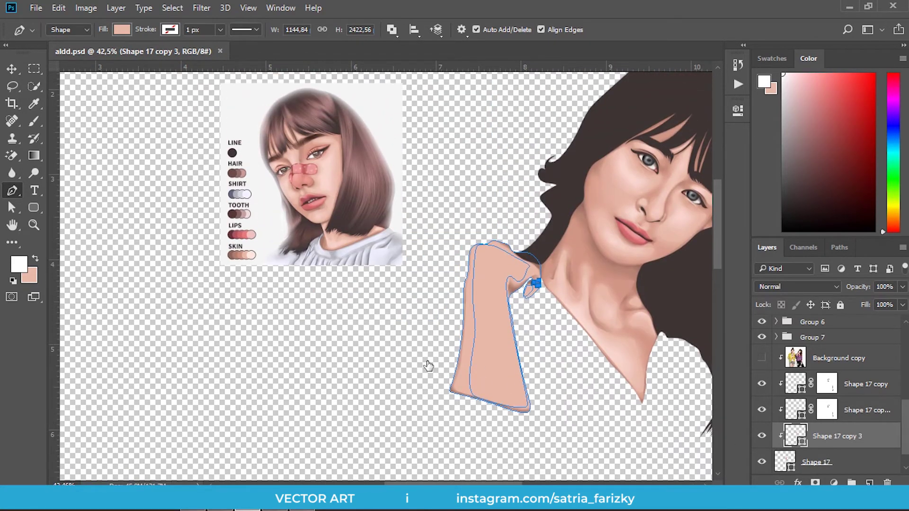
Refill Shape 17 copy 3 with skin tone cc8d7b from the reference, save, and hide its path
double_click(796, 436)
click(243, 251)
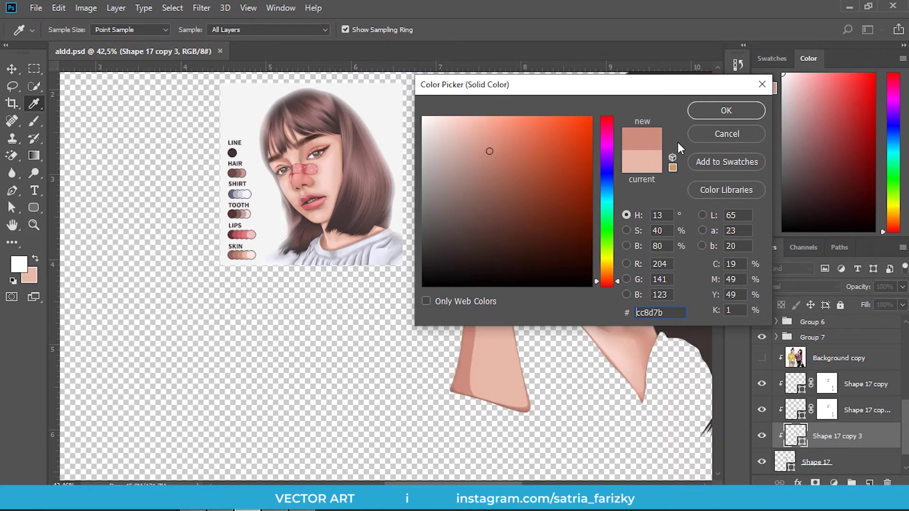
click(709, 117)
drag(602, 280, 510, 235)
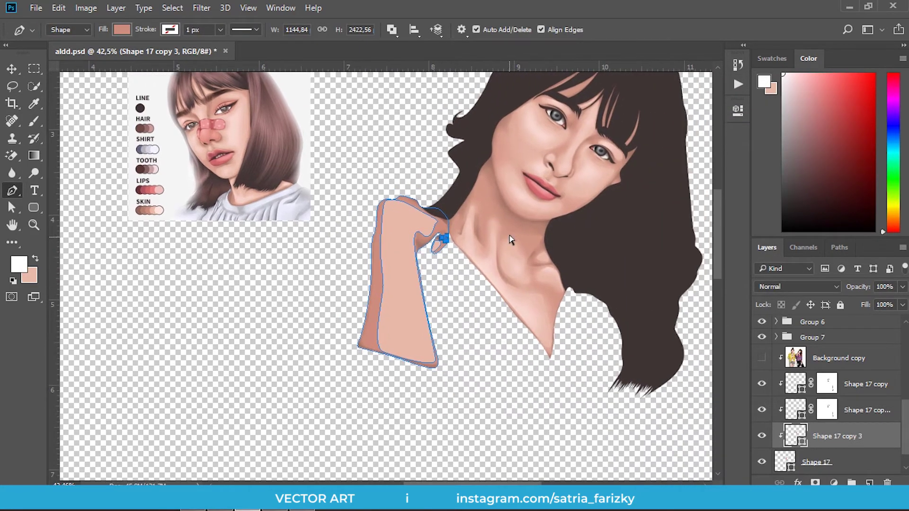
key(ctrl+s)
key(Return)
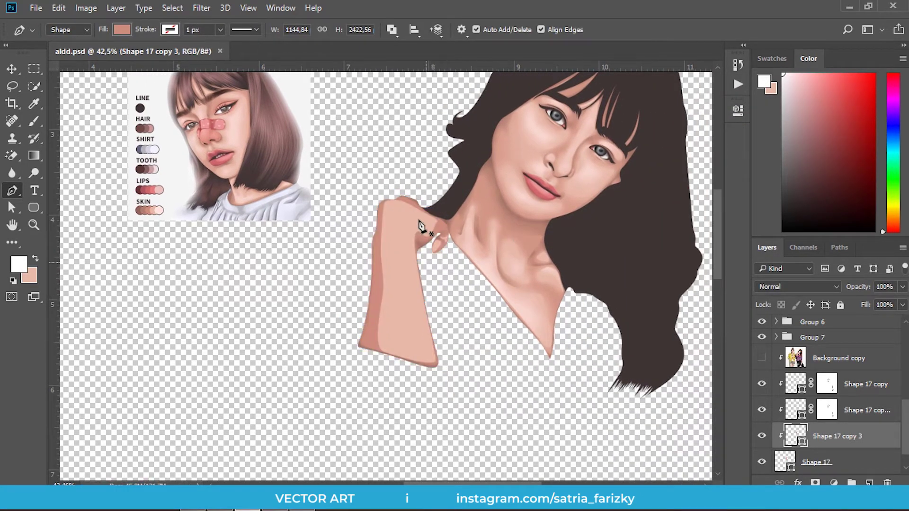
scroll(462, 237, up, 4)
scroll(466, 238, up, 4)
scroll(432, 280, up, 3)
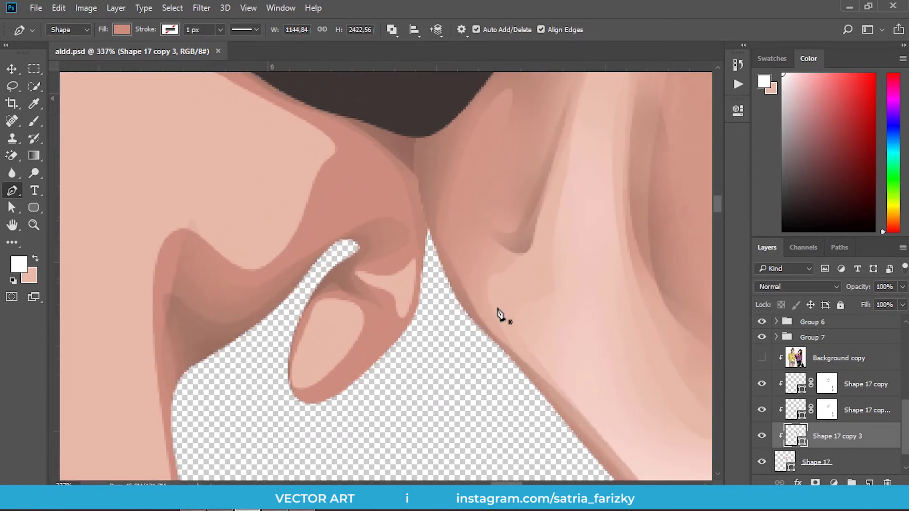
Mask the arm shape, set a small black brush, and soften the fingertip shading
key(b)
click(815, 482)
key(d)
key(x)
key(bracketleft)
key(bracketleft)
key(bracketleft)
key(bracketleft)
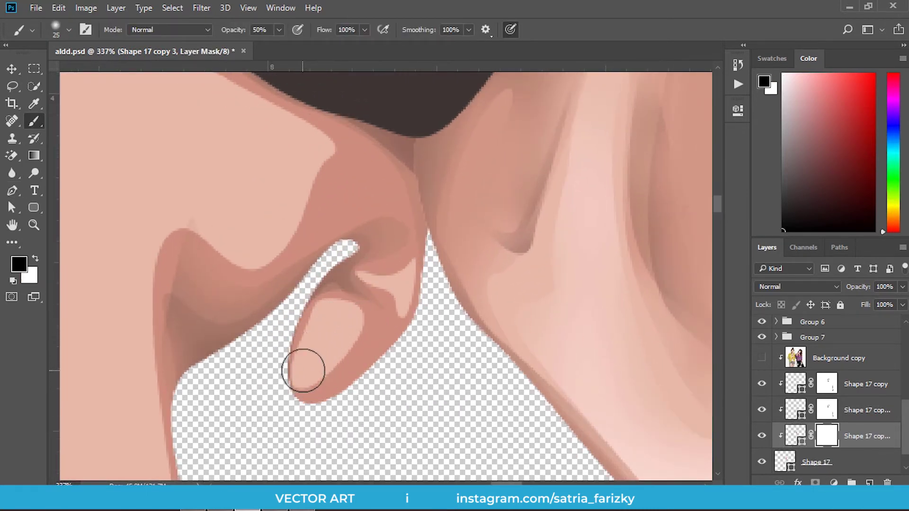
mouse_move(299, 374)
mouse_down()
mouse_move(314, 371)
mouse_move(349, 315)
mouse_move(325, 315)
mouse_move(311, 359)
mouse_move(394, 286)
mouse_move(398, 299)
mouse_move(412, 272)
mouse_move(376, 284)
mouse_move(390, 280)
mouse_up()
With a larger brush, soften the dark rim at the hand's top left
scroll(371, 176, down, 2)
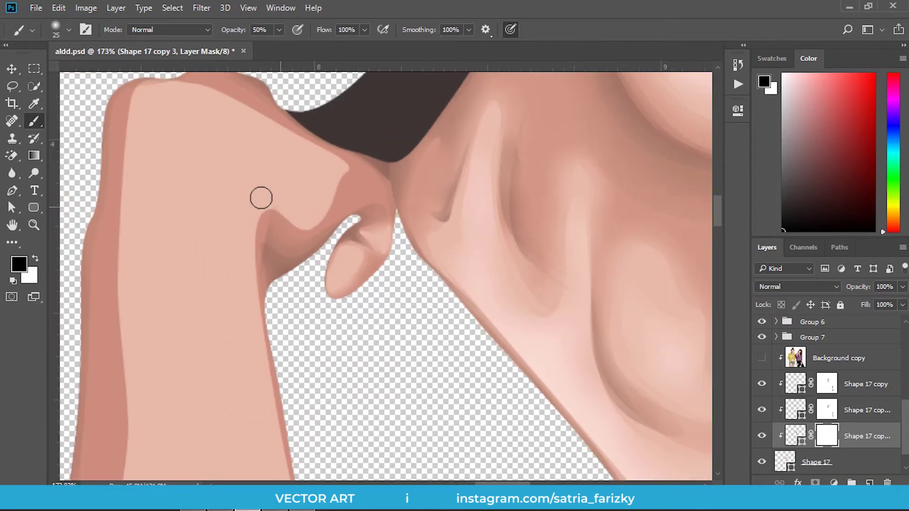
scroll(268, 201, down, 2)
scroll(302, 260, down, 1)
key(bracketright)
key(bracketright)
key(bracketright)
drag(218, 214, 211, 223)
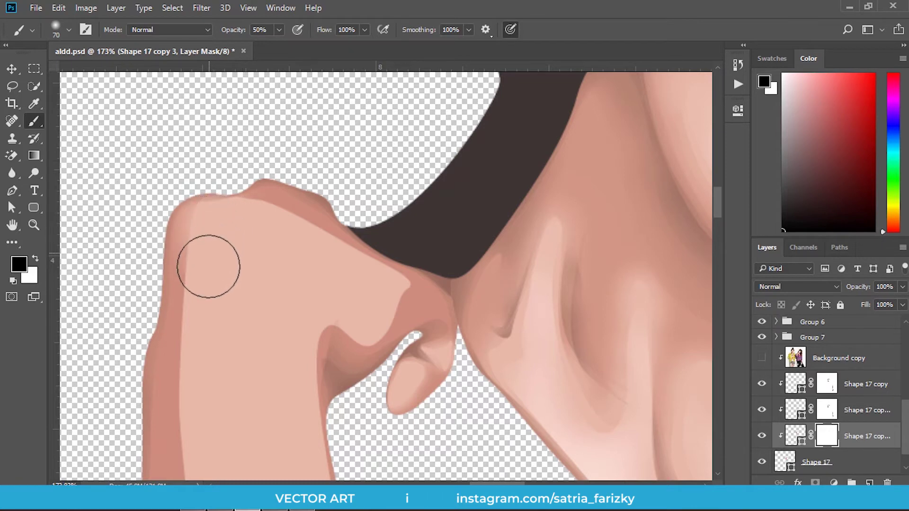
Move along the arm and soften the dark crease near the knuckle
mouse_move(200, 336)
mouse_down()
mouse_move(268, 204)
mouse_move(273, 300)
mouse_move(282, 245)
mouse_up()
mouse_move(300, 342)
mouse_down()
mouse_move(295, 239)
mouse_move(286, 286)
mouse_move(339, 169)
mouse_move(320, 394)
mouse_up()
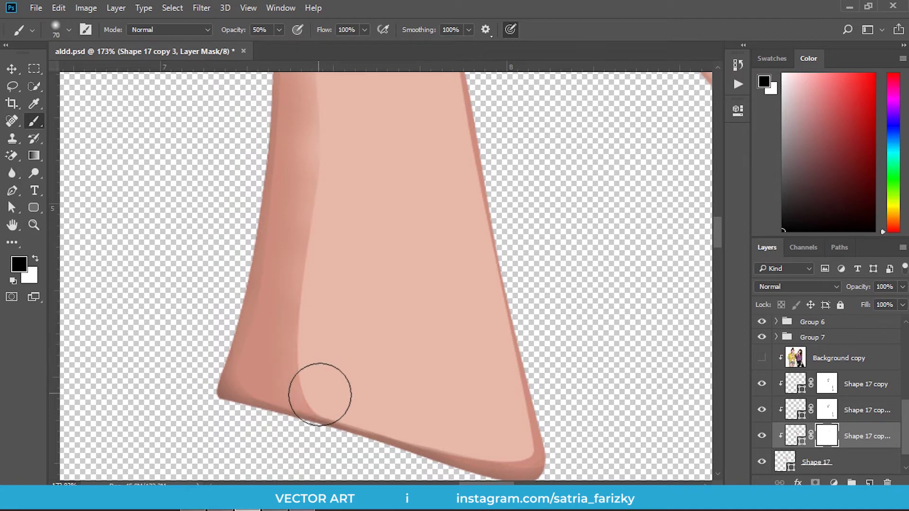
drag(340, 95, 356, 207)
scroll(353, 374, down, 3)
scroll(346, 322, up, 1)
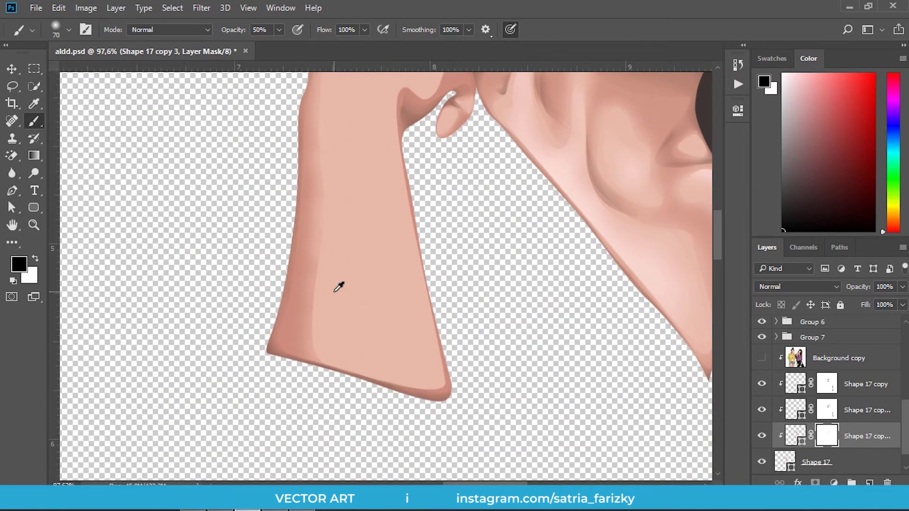
scroll(334, 266, up, 1)
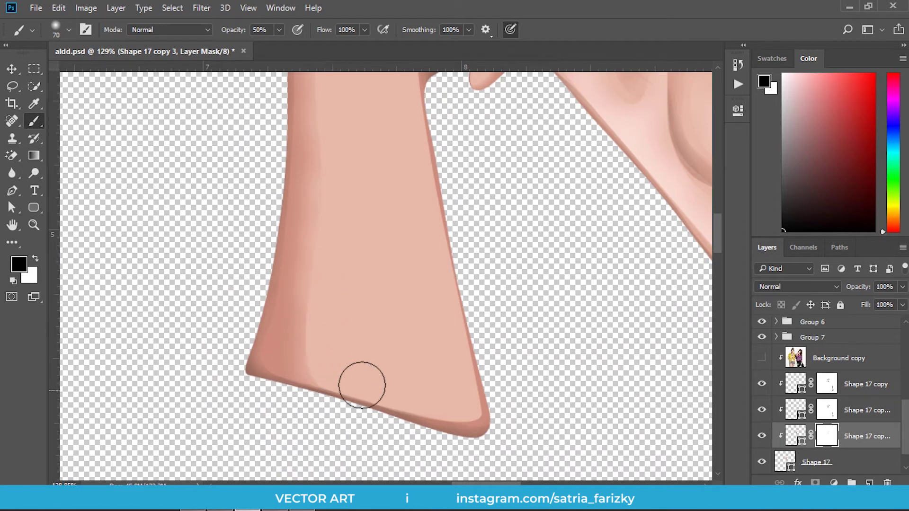
drag(369, 379, 325, 345)
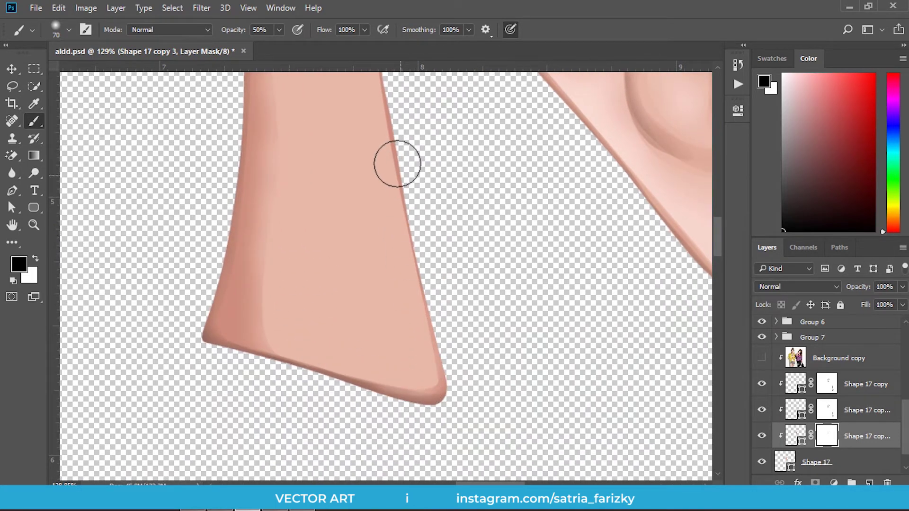
drag(395, 178, 377, 299)
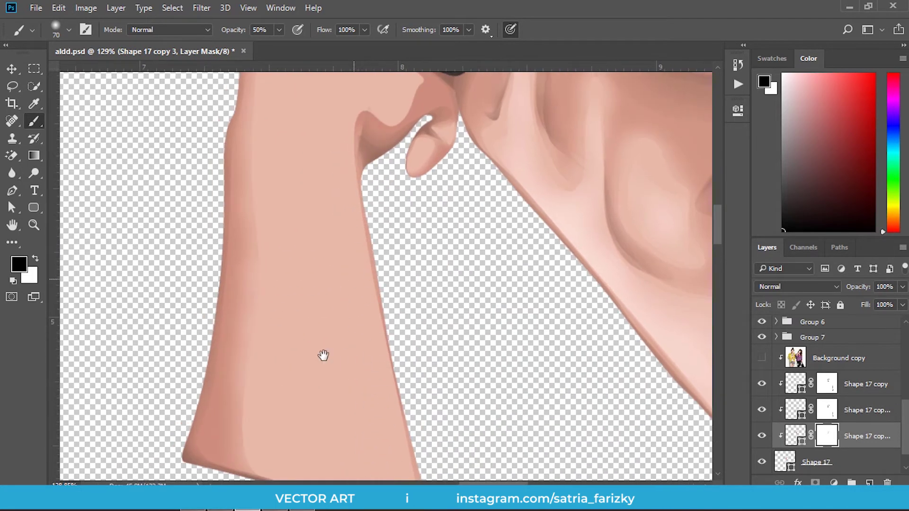
drag(348, 144, 305, 268)
mouse_move(318, 238)
mouse_down()
mouse_move(366, 209)
mouse_move(294, 156)
mouse_move(260, 144)
mouse_move(302, 202)
mouse_up()
Enlarge the brush slightly and soften the shading along the arm's top edge
scroll(325, 213, down, 3)
scroll(325, 209, down, 3)
scroll(325, 209, down, 2)
scroll(369, 248, up, 2)
scroll(370, 247, down, 2)
scroll(473, 374, up, 2)
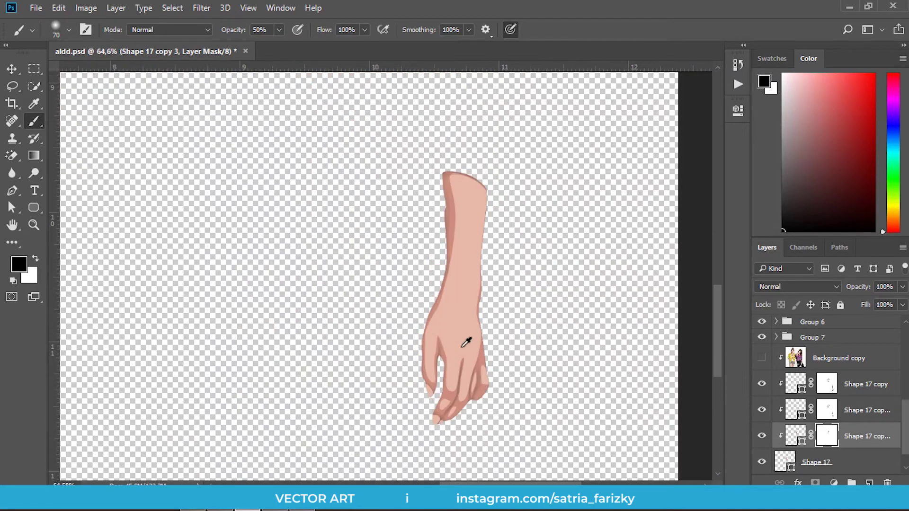
scroll(443, 205, up, 2)
scroll(380, 276, up, 2)
scroll(380, 277, up, 2)
key(bracketright)
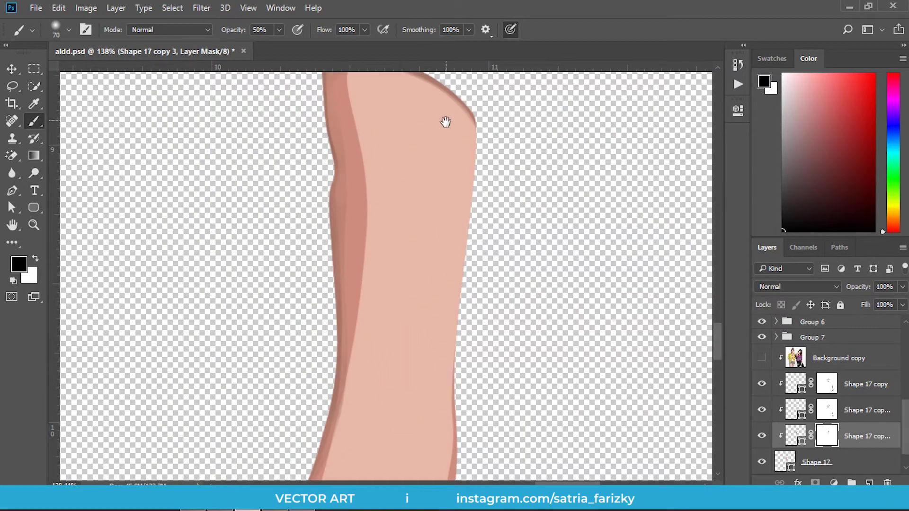
scroll(447, 122, up, 2)
mouse_move(431, 208)
mouse_down()
mouse_move(443, 205)
mouse_move(398, 170)
mouse_move(361, 167)
mouse_move(350, 181)
mouse_move(369, 249)
mouse_move(367, 203)
mouse_move(368, 211)
mouse_up()
Soften the shading on the finger's left edge and fade the knuckle highlight's top
drag(401, 282, 439, 181)
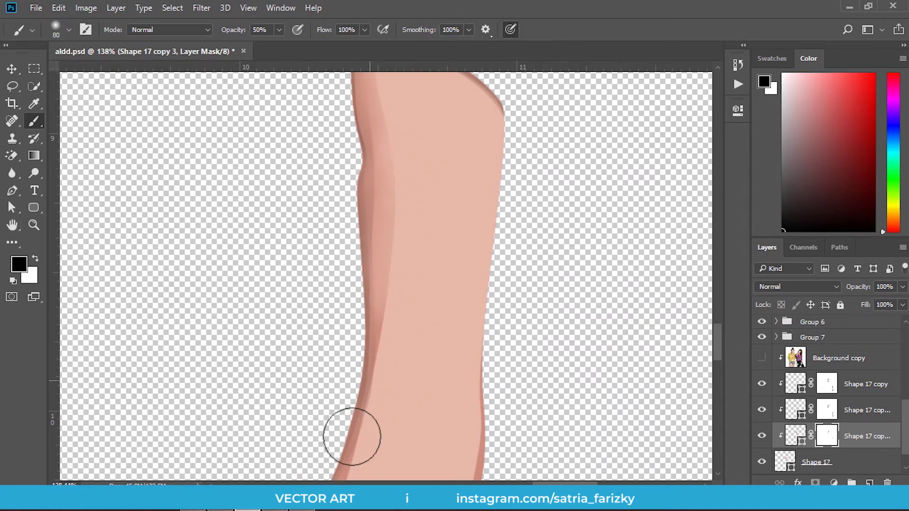
mouse_move(373, 463)
mouse_down()
mouse_move(419, 177)
mouse_move(391, 282)
mouse_move(375, 264)
mouse_up()
drag(331, 414, 421, 89)
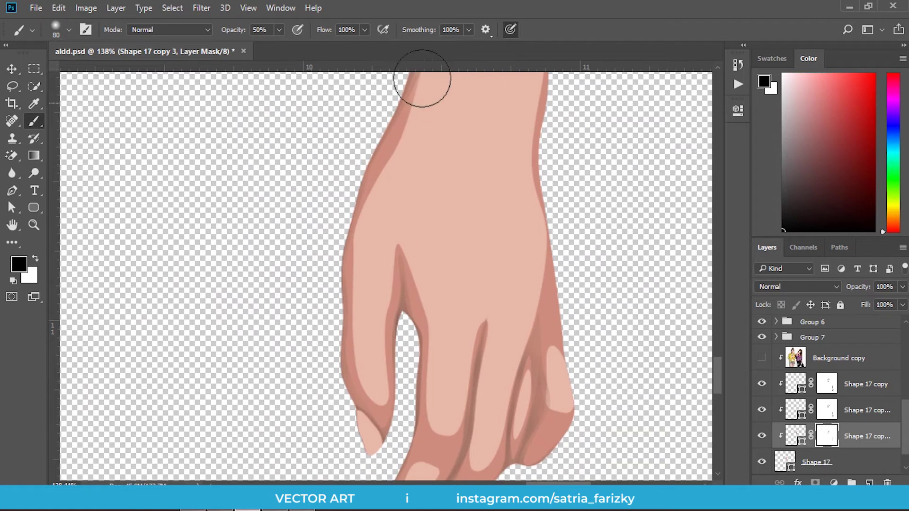
mouse_move(372, 239)
mouse_down()
mouse_move(368, 384)
mouse_move(382, 245)
mouse_move(358, 181)
mouse_move(365, 194)
mouse_up()
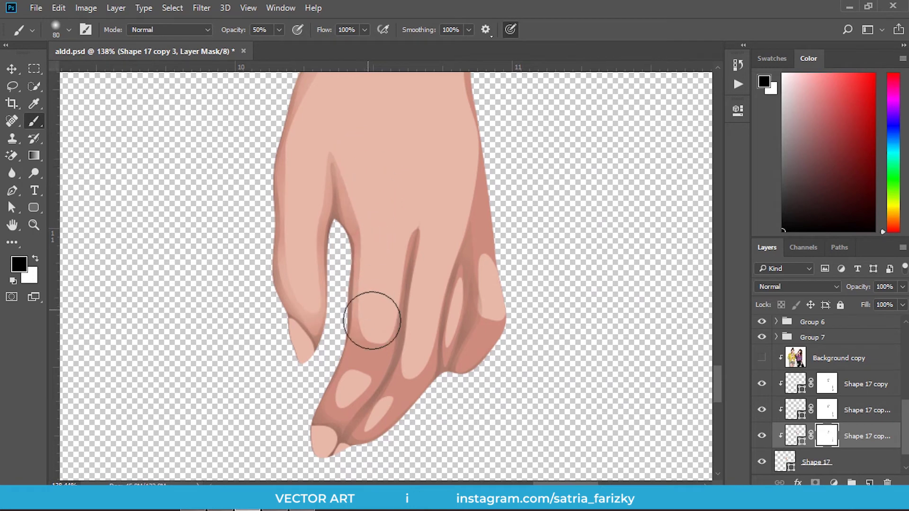
scroll(375, 275, down, 1)
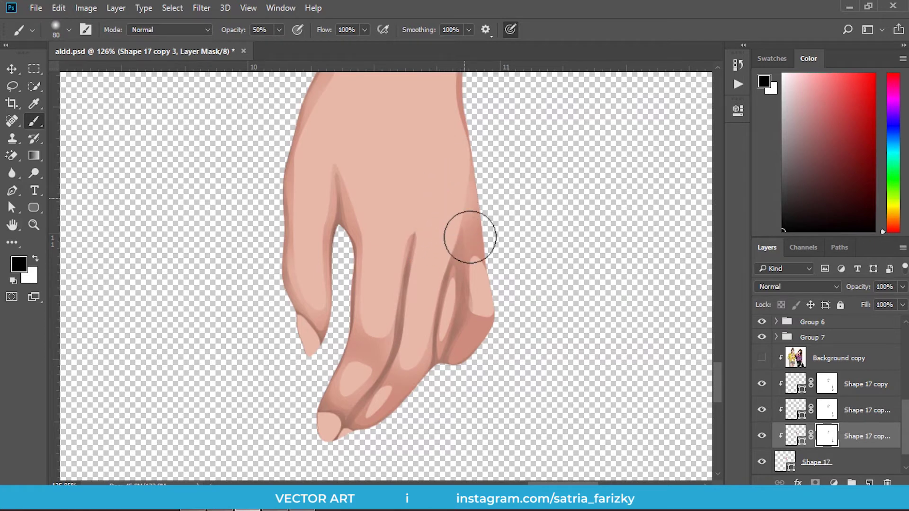
mouse_move(481, 274)
mouse_down()
mouse_move(488, 297)
mouse_move(428, 302)
mouse_up()
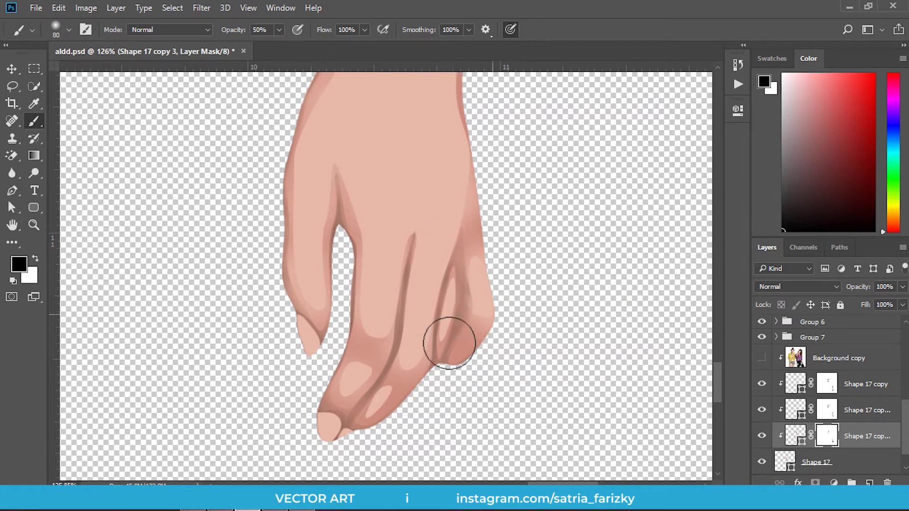
Undo an accidental new shape and delete the two small highlight shapes on the finger
key(p)
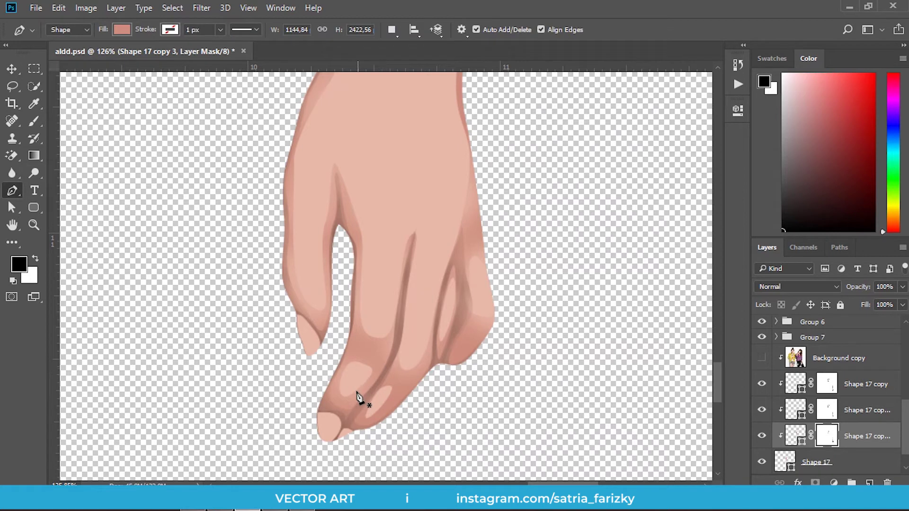
key(ctrl+z)
key(ctrl+shift+z)
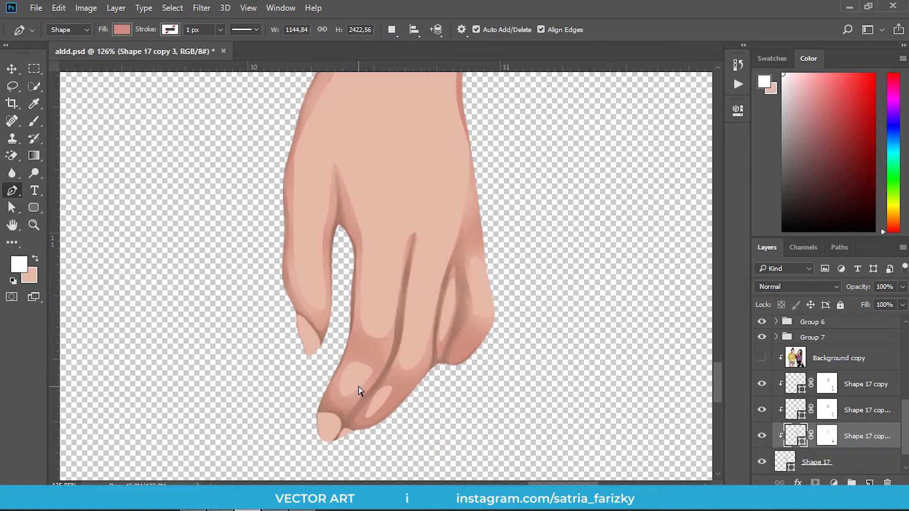
click(359, 379)
key(z)
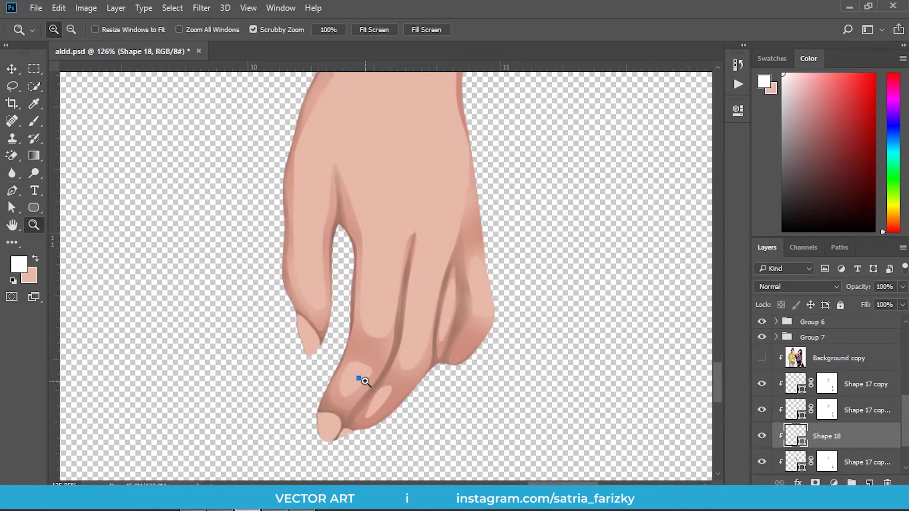
key(ctrl+z)
key(p)
key(a)
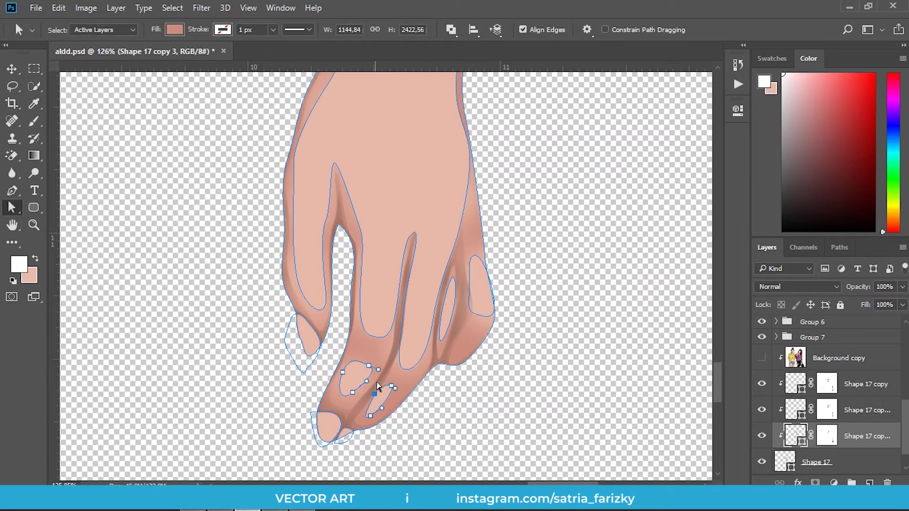
key(Delete)
Target the arm shape's mask with the brush and black as the painting colour
key(b)
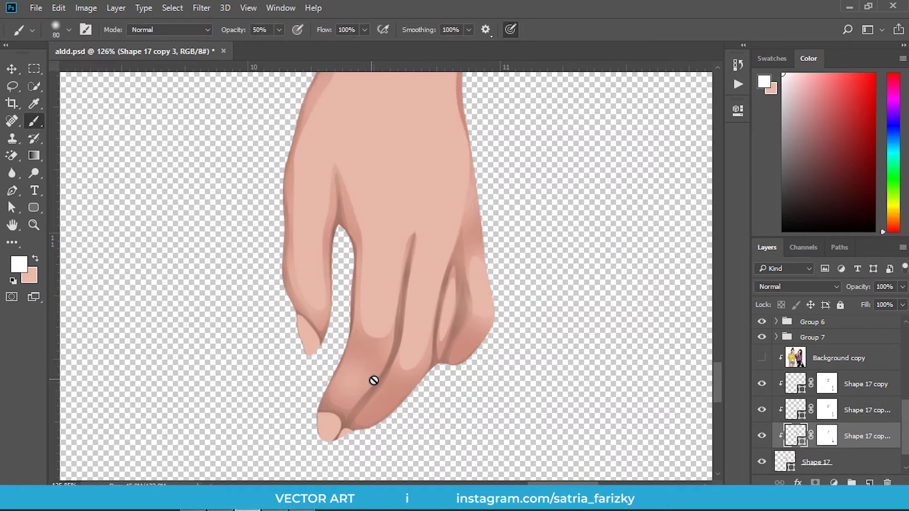
click(827, 436)
key(d)
key(x)
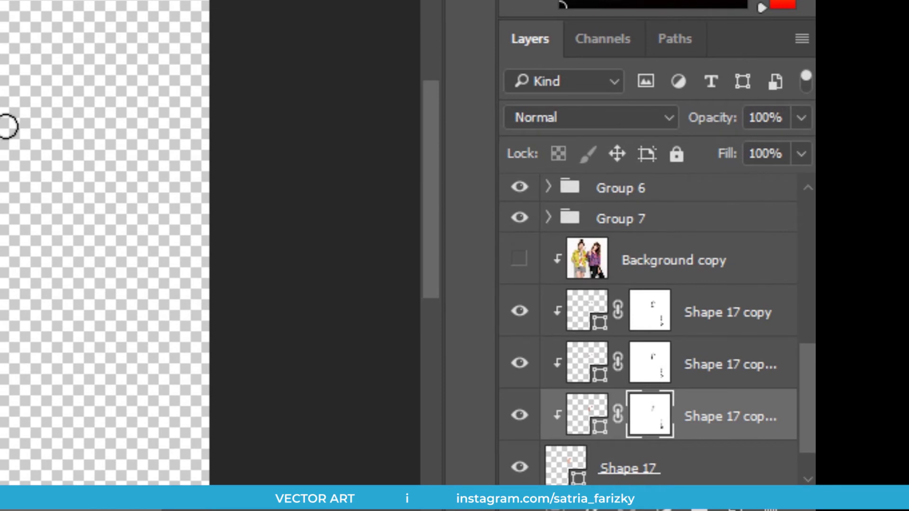
scroll(8, 126, down, 1)
scroll(7, 123, down, 1)
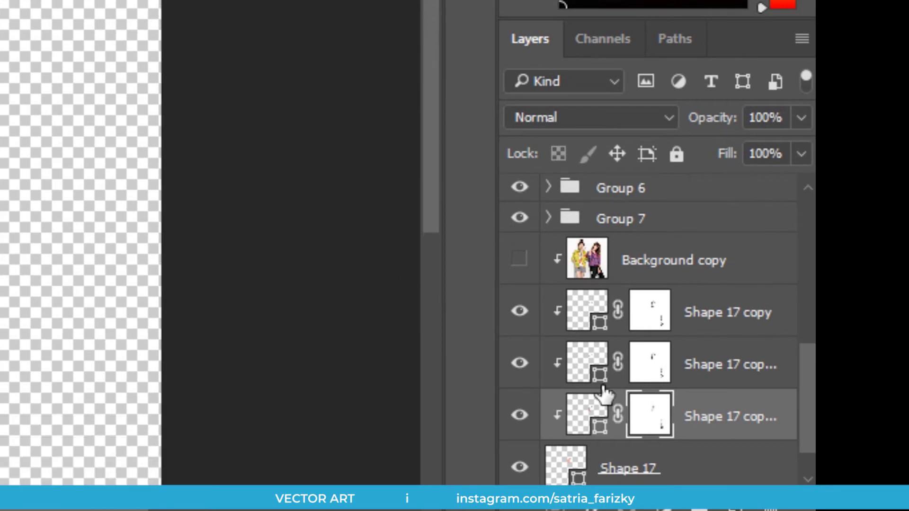
Set the three Shape 17 copies to 80% opacity and add a new empty layer
click(673, 318)
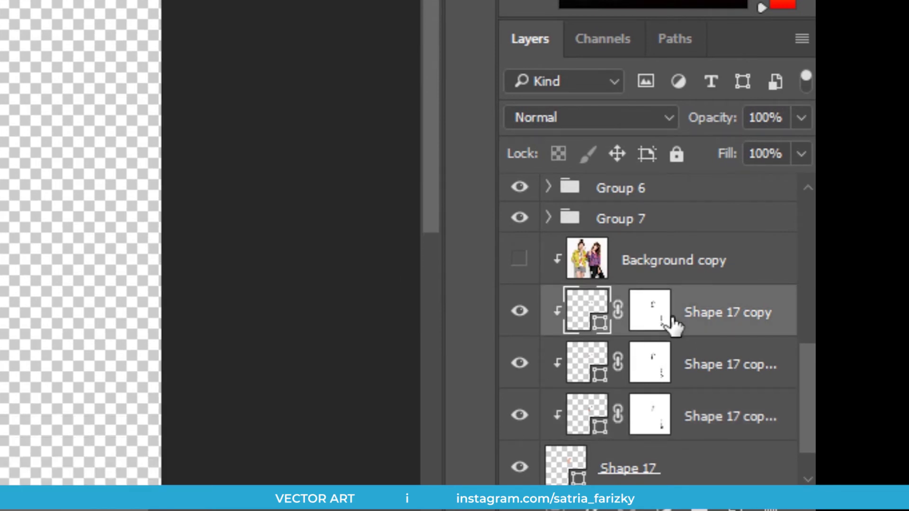
shift+click(750, 407)
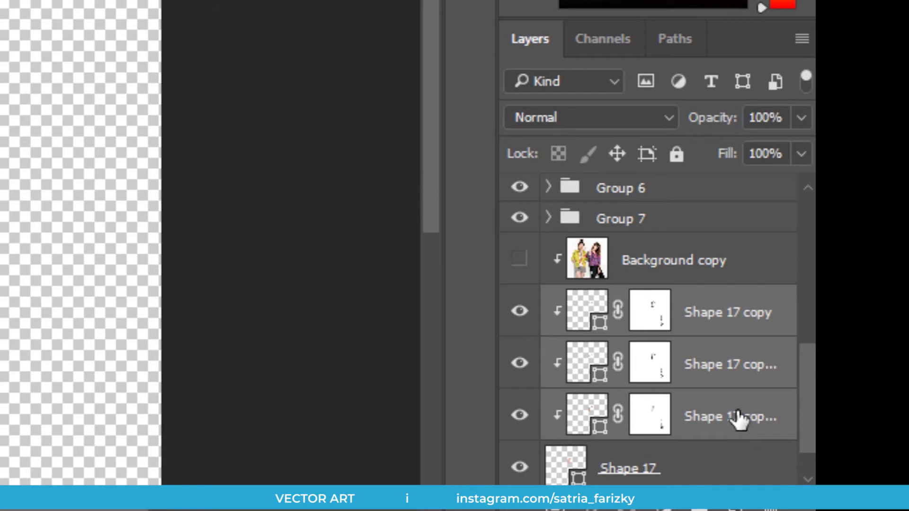
key(8)
key(ctrl+shift+alt+n)
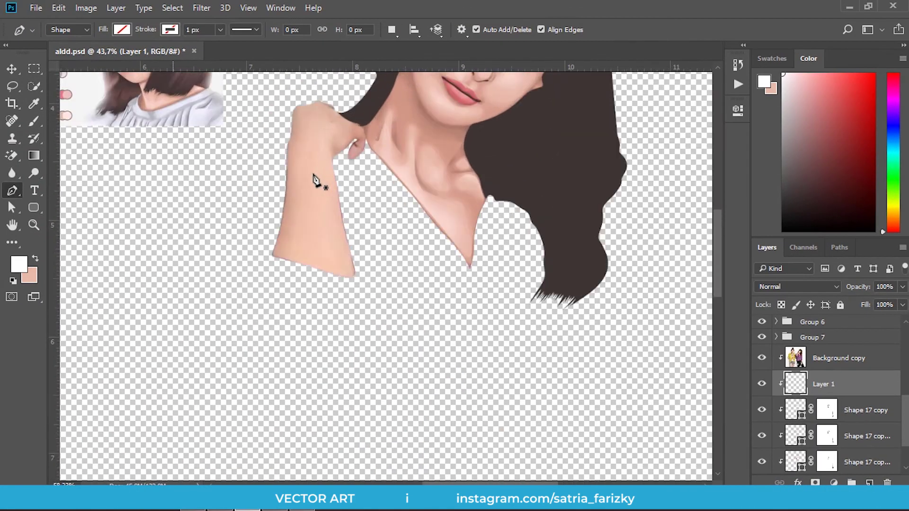
Start the Shape 18 outline with points down the forearm to its lower corner and back up
scroll(313, 179, up, 5)
scroll(300, 173, up, 1)
click(324, 124)
drag(379, 433, 425, 450)
click(763, 370)
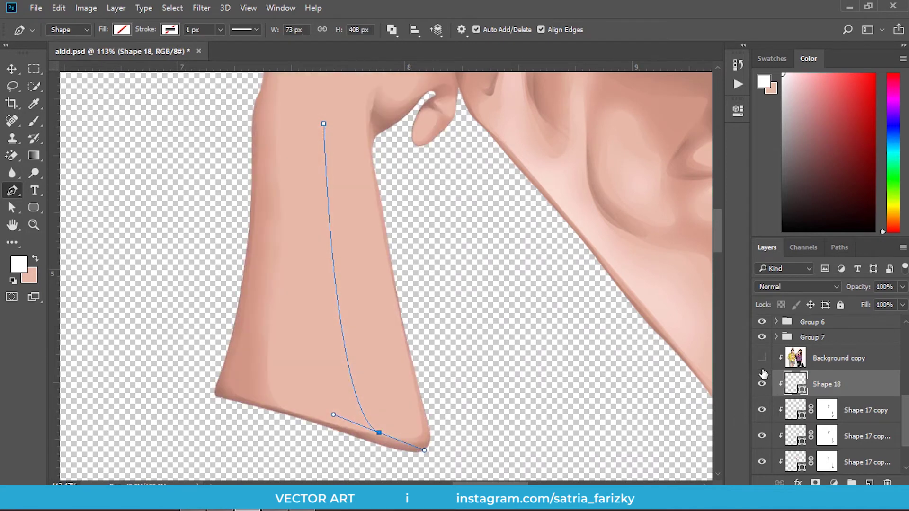
key(ctrl+z)
drag(325, 363, 322, 411)
drag(374, 427, 401, 433)
click(404, 345)
click(386, 248)
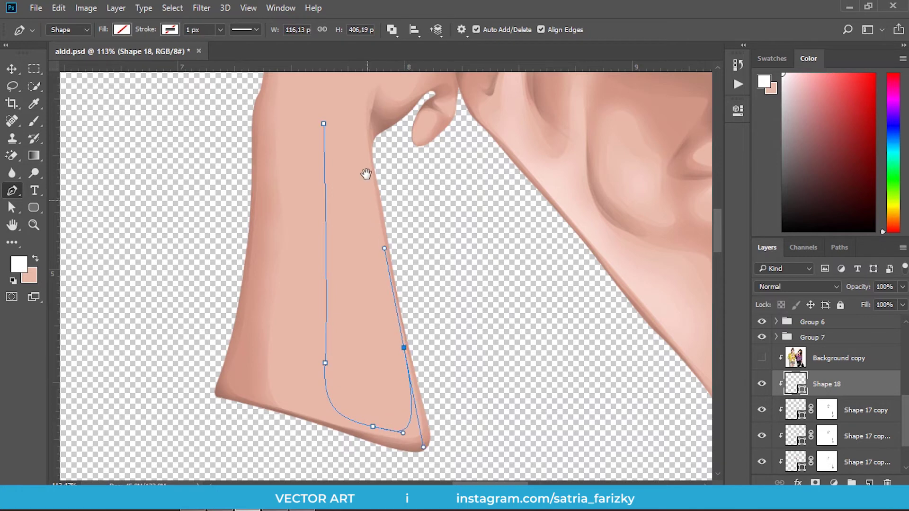
Continue the outline around the hand's base, knuckle, top and upper left
drag(366, 188, 366, 329)
drag(365, 262, 370, 234)
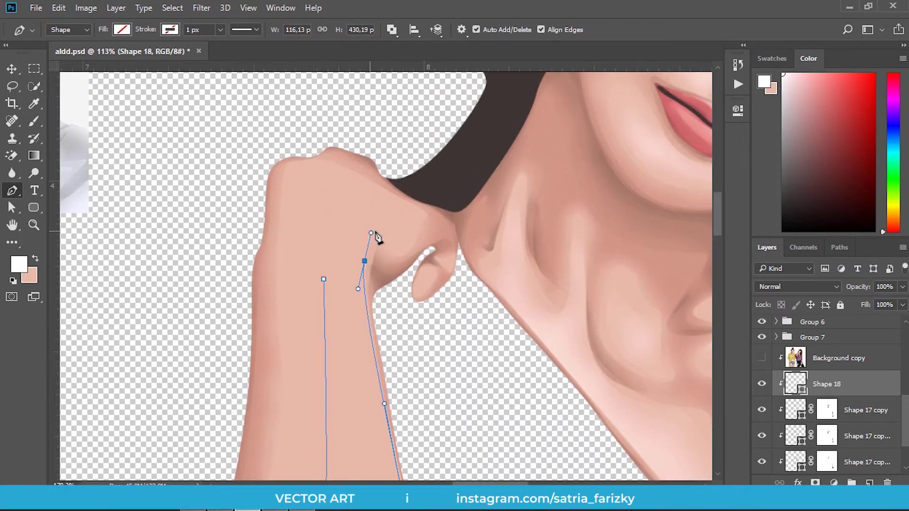
scroll(371, 231, up, 2)
drag(455, 237, 470, 203)
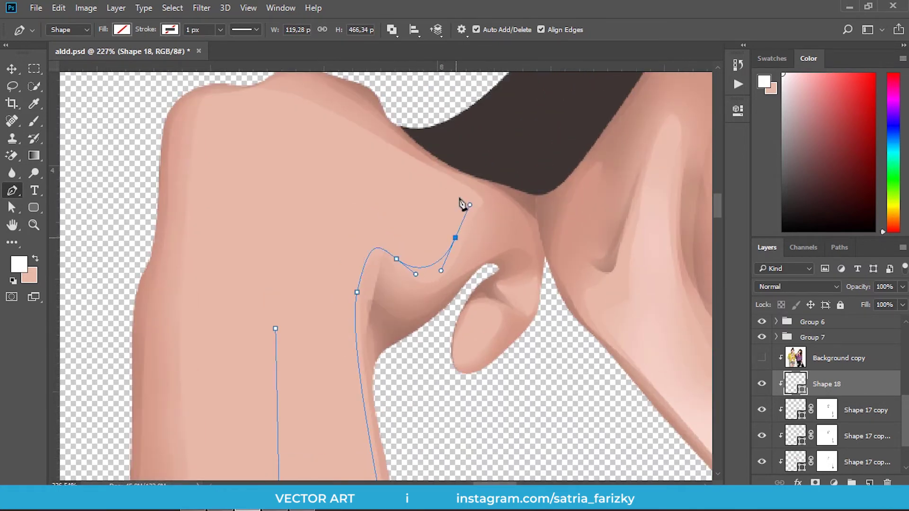
drag(413, 161, 351, 124)
drag(216, 111, 195, 142)
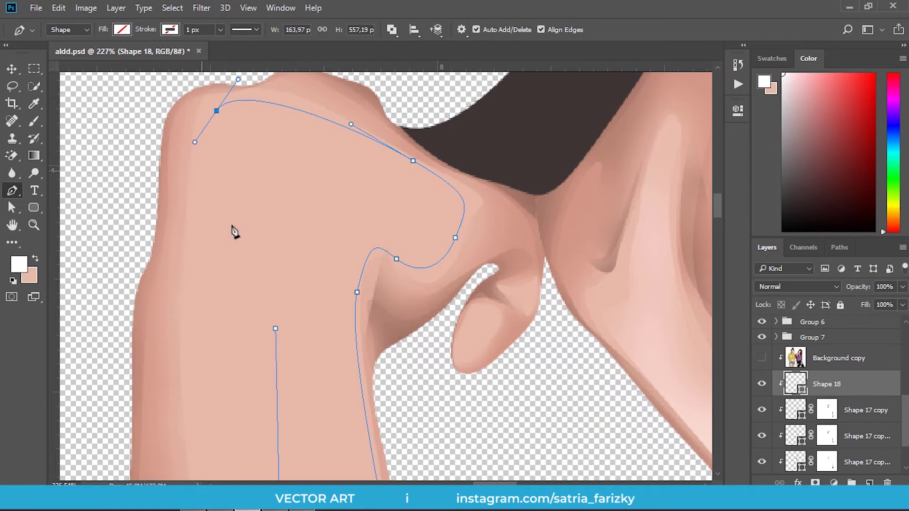
drag(264, 322, 289, 265)
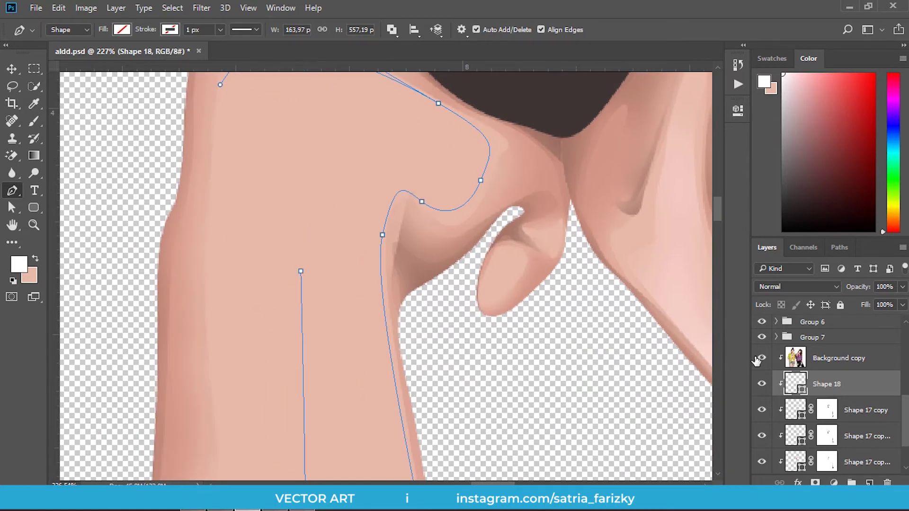
click(758, 360)
scroll(412, 203, up, 2)
scroll(409, 200, up, 3)
Redo the outline points across the top and left side of the hand
key(ctrl+z)
key(ctrl+z)
drag(365, 191, 305, 182)
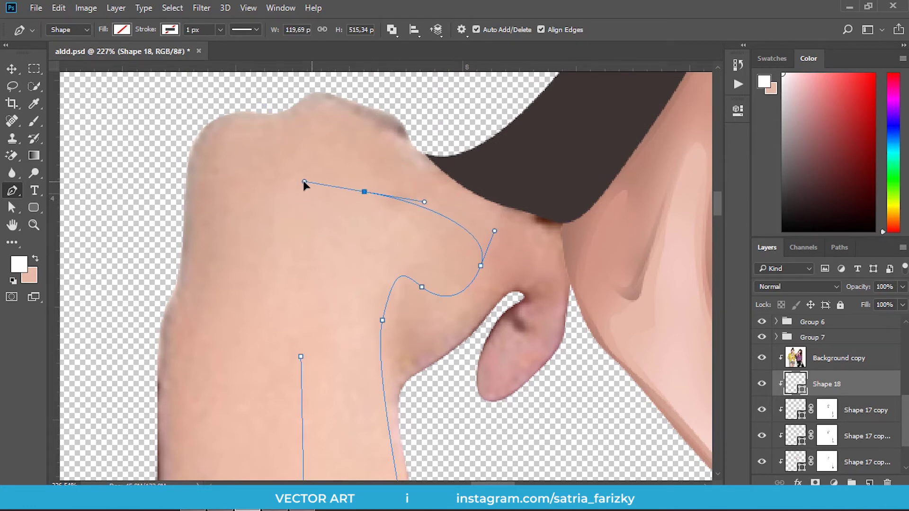
drag(270, 298, 290, 379)
key(ctrl+z)
drag(253, 220, 280, 288)
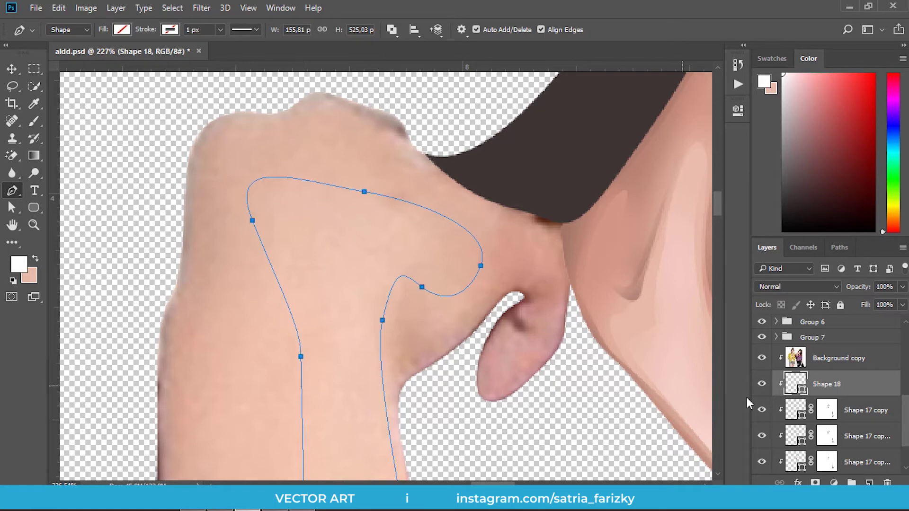
Toggle the reference photo to compare the new outline around the fingertips
click(762, 364)
scroll(583, 314, down, 3)
scroll(548, 319, down, 3)
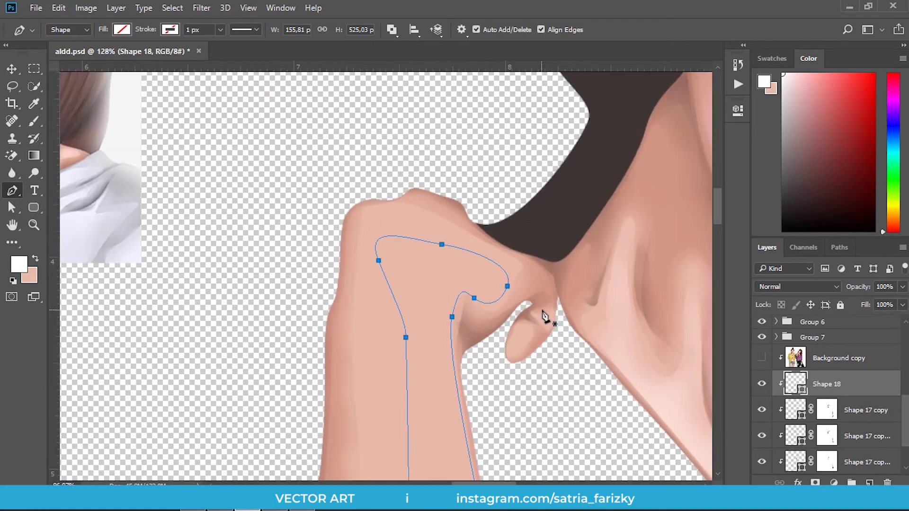
scroll(575, 325, down, 3)
scroll(592, 340, down, 1)
scroll(493, 211, up, 5)
scroll(493, 212, down, 2)
scroll(441, 410, up, 2)
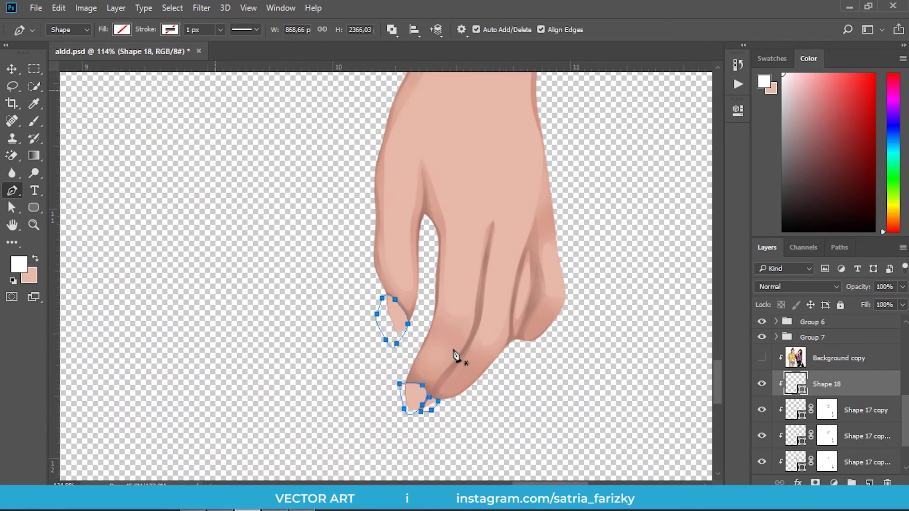
scroll(473, 341, up, 1)
drag(518, 291, 436, 312)
scroll(435, 313, up, 2)
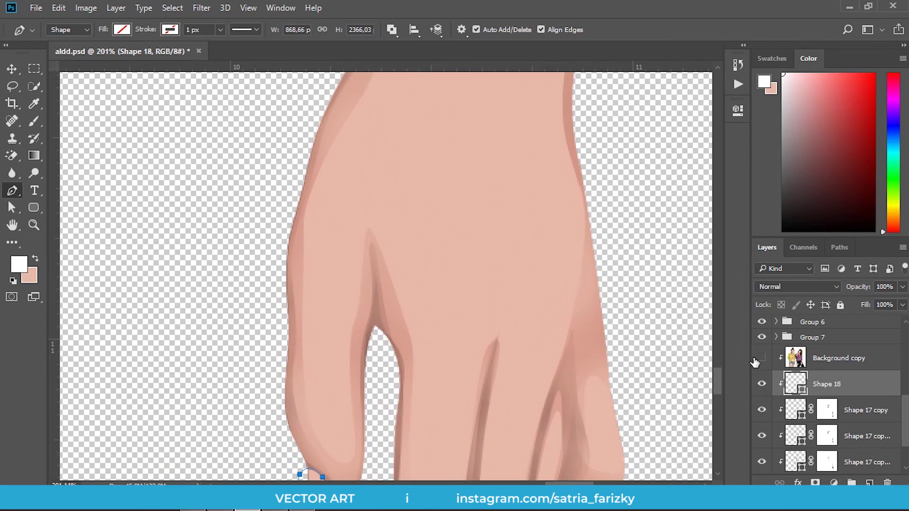
click(760, 359)
click(761, 359)
With the reference shown, select Shape 17 copy 3 and delete a point on its hand outline
click(761, 359)
scroll(842, 428, down, 1)
click(842, 437)
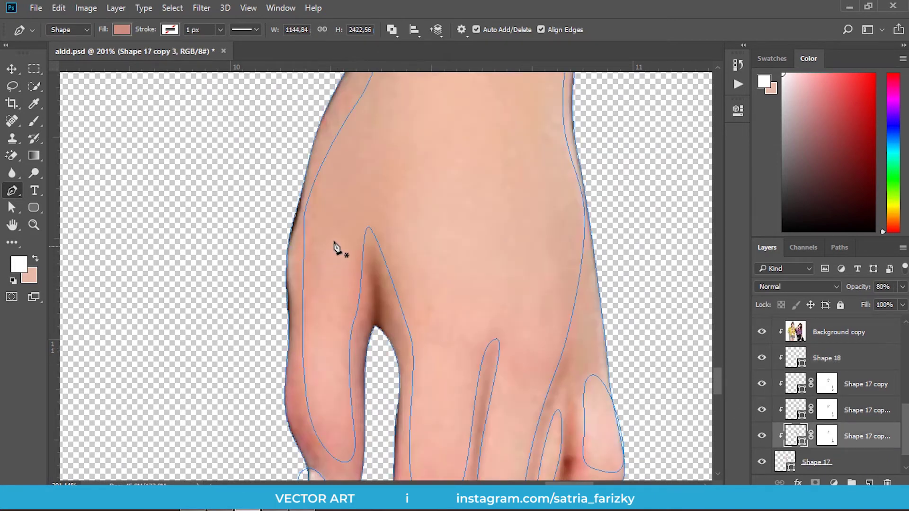
scroll(336, 279, up, 2)
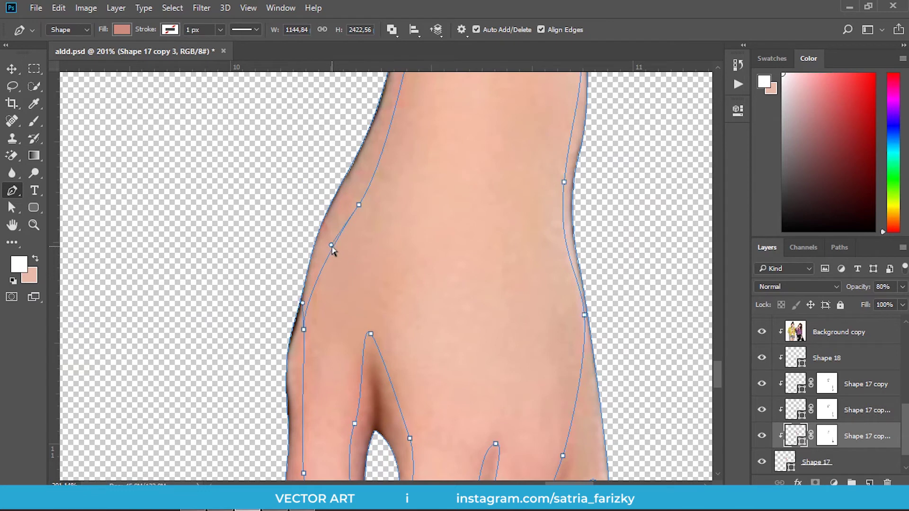
click(331, 246)
key(Delete)
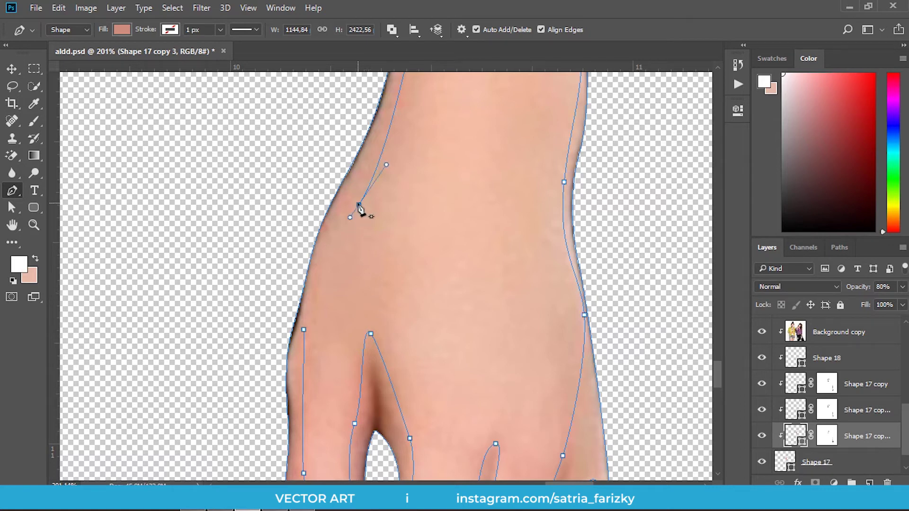
Remove the peak between the fingers, close the outline with a curve, and hide the reference
drag(367, 208, 392, 222)
drag(385, 299, 376, 188)
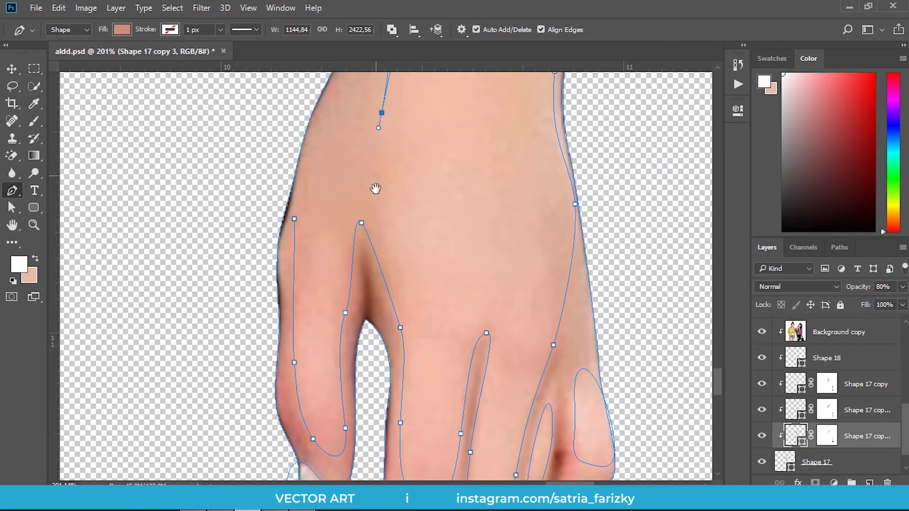
key(Delete)
drag(400, 328, 400, 349)
click(295, 219)
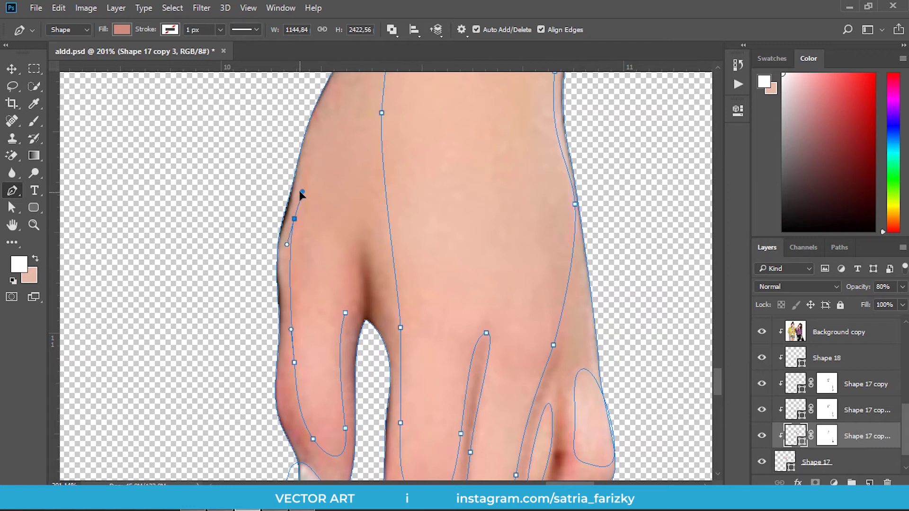
drag(345, 313, 340, 337)
ctrl+click(337, 375)
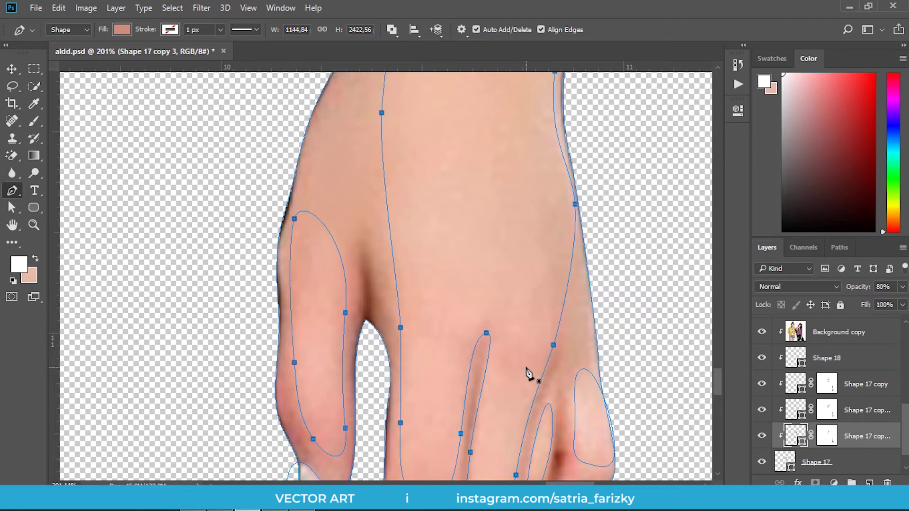
click(761, 333)
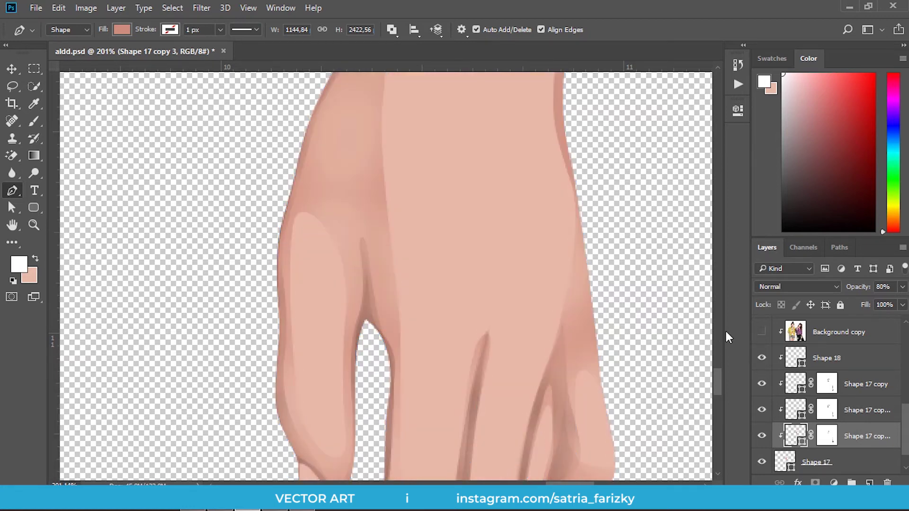
On Shape 17 copy 3's mask, brush along the arm's left side using default black and white
click(826, 443)
key(d)
key(b)
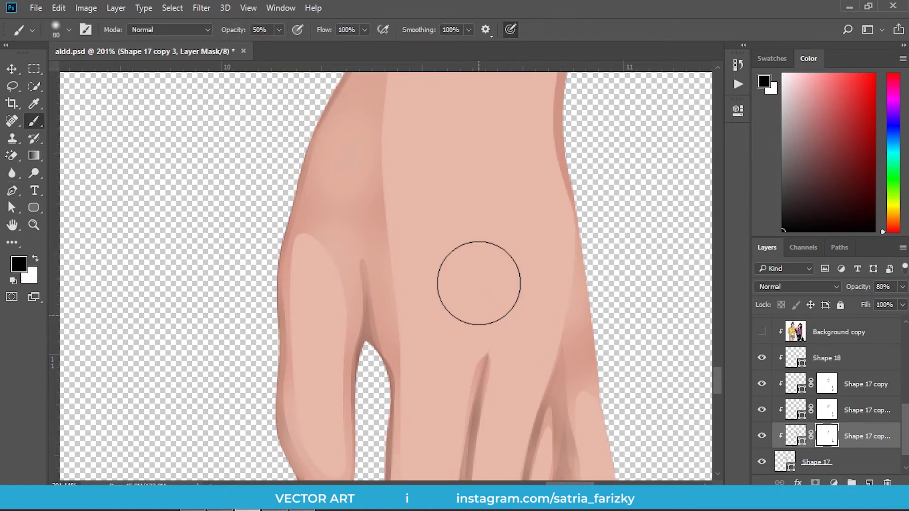
scroll(478, 290, up, 5)
drag(351, 302, 342, 190)
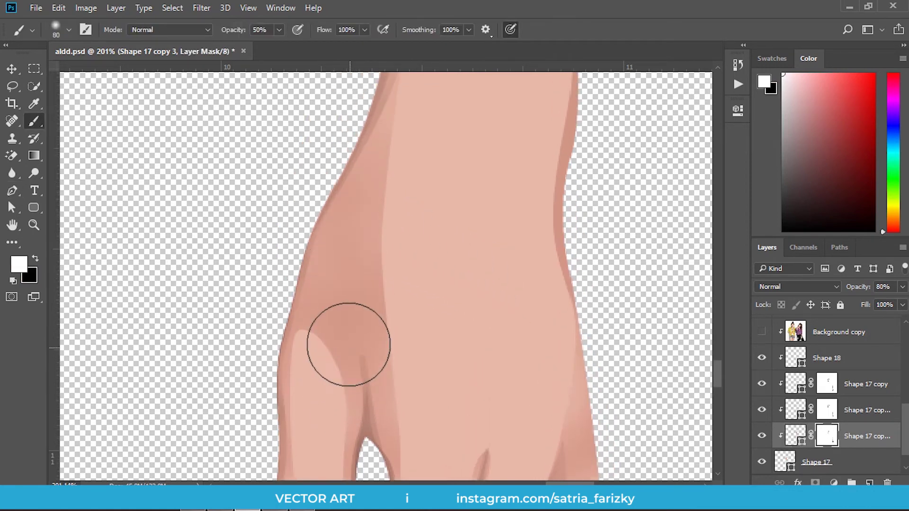
key(x)
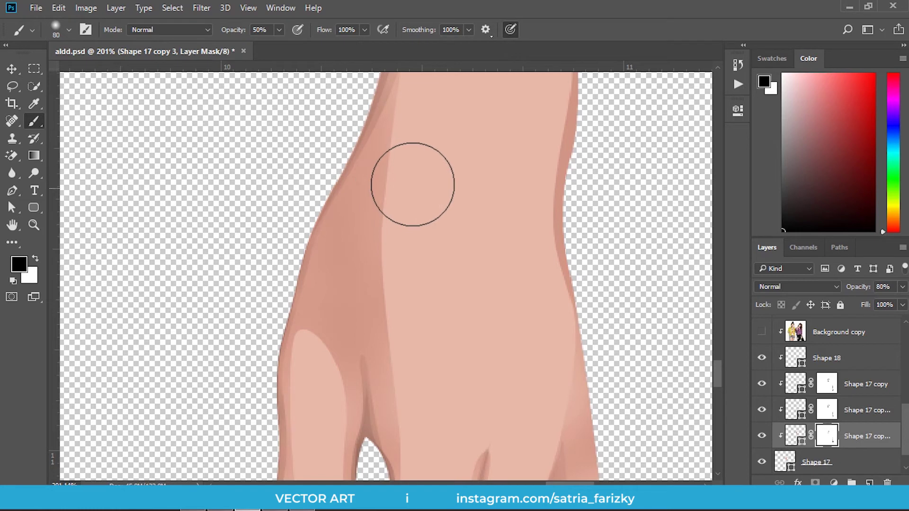
key(bracketleft)
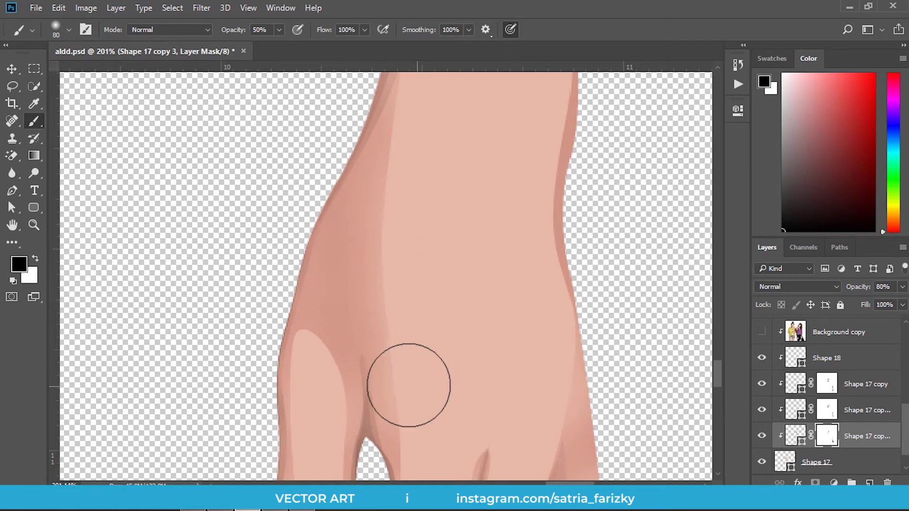
Paint out the knuckle highlight and the dark strip along the hand's right edge
drag(301, 361, 330, 412)
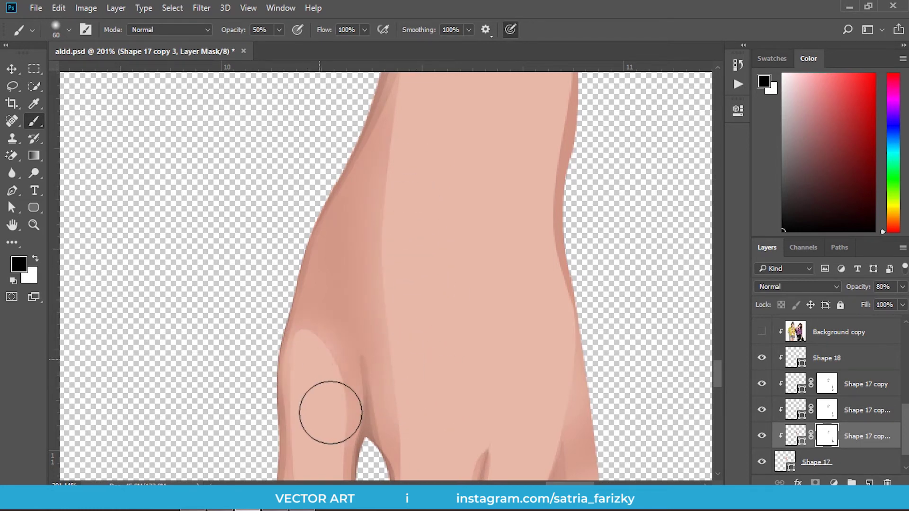
key(bracketleft)
scroll(401, 304, down, 3)
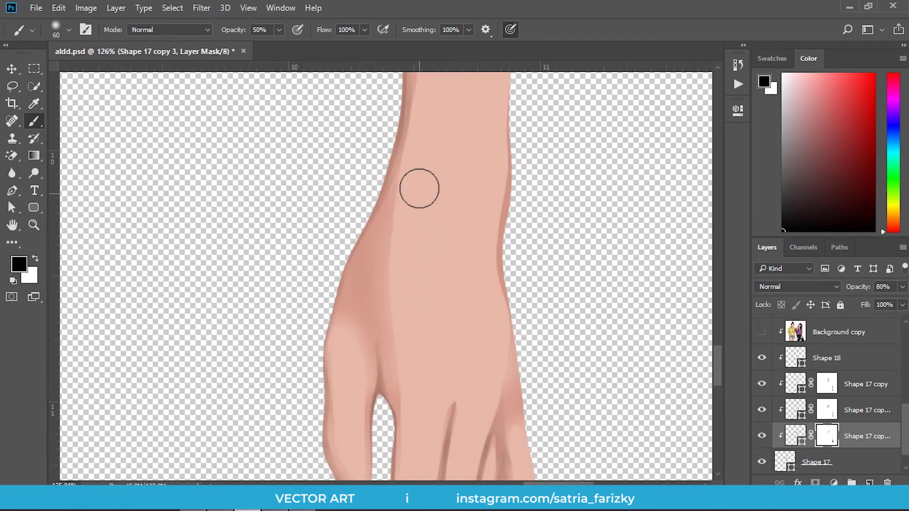
key(bracketright)
key(bracketright)
key(bracketright)
key(bracketright)
key(bracketright)
drag(498, 304, 466, 288)
key(bracketleft)
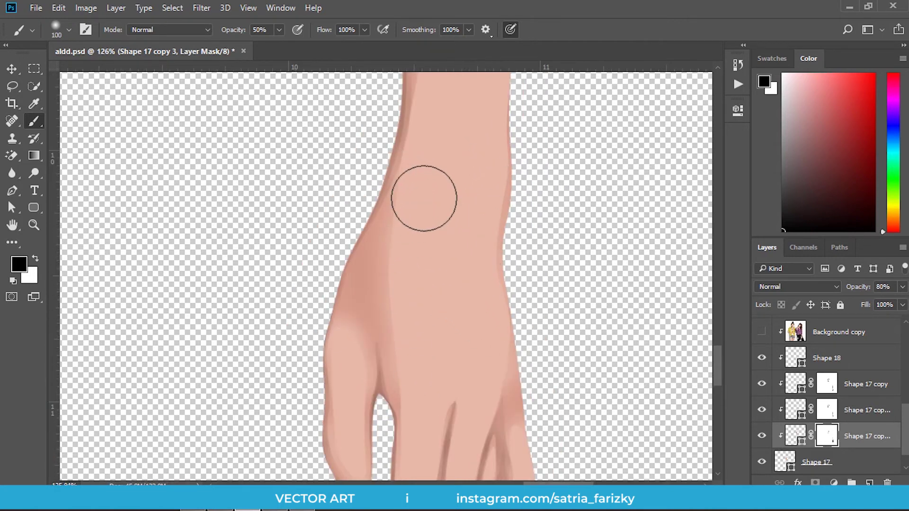
alt+scroll(457, 233, down, 5)
alt+scroll(471, 246, down, 1)
alt+scroll(478, 255, up, 1)
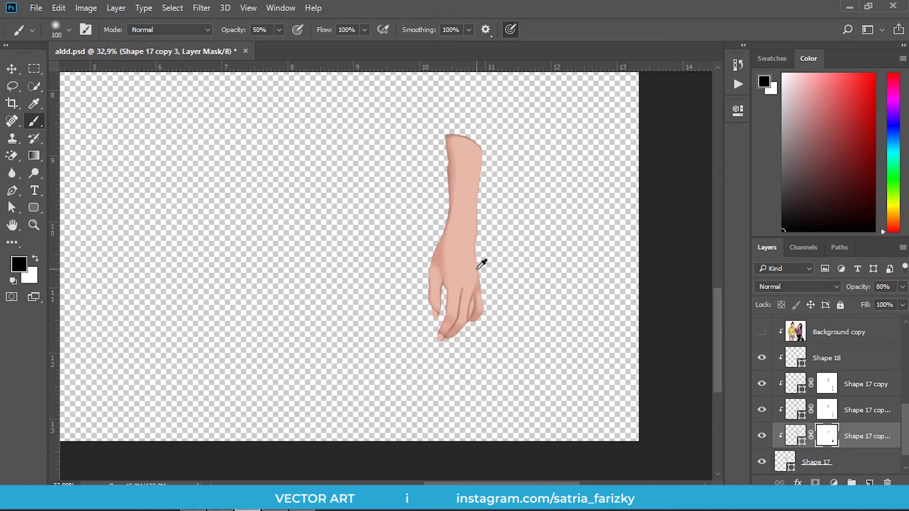
alt+scroll(480, 264, up, 2)
alt+scroll(454, 285, up, 2)
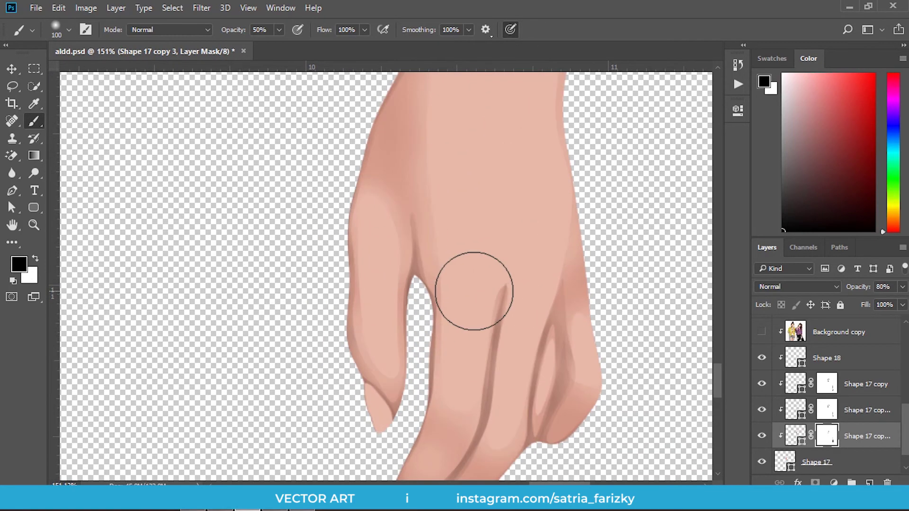
Select Shape 18 and set the Pen tool to Exclude Overlapping Shapes
click(852, 364)
key(s)
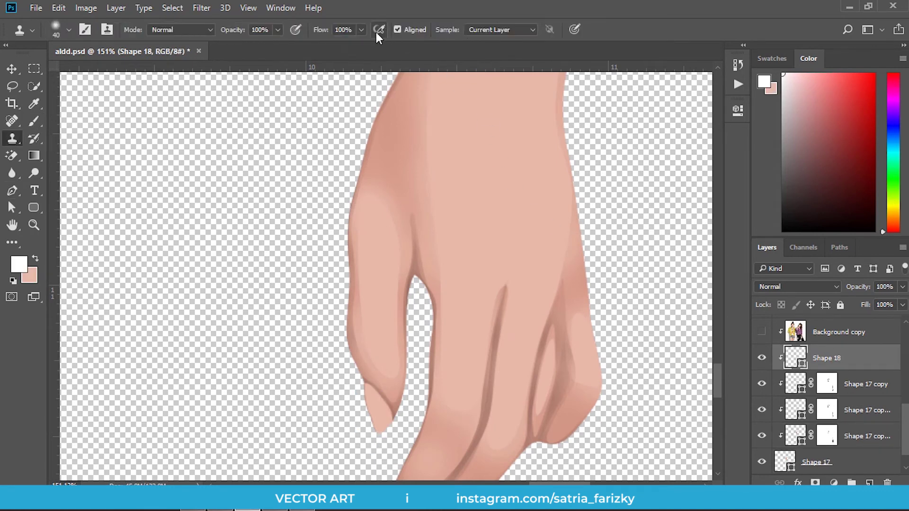
key(p)
click(391, 29)
click(427, 97)
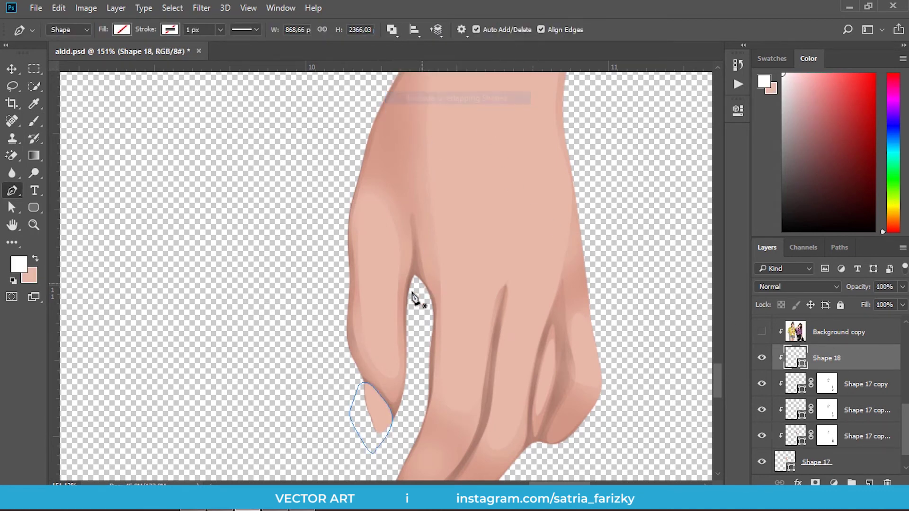
scroll(423, 294, up, 3)
click(762, 333)
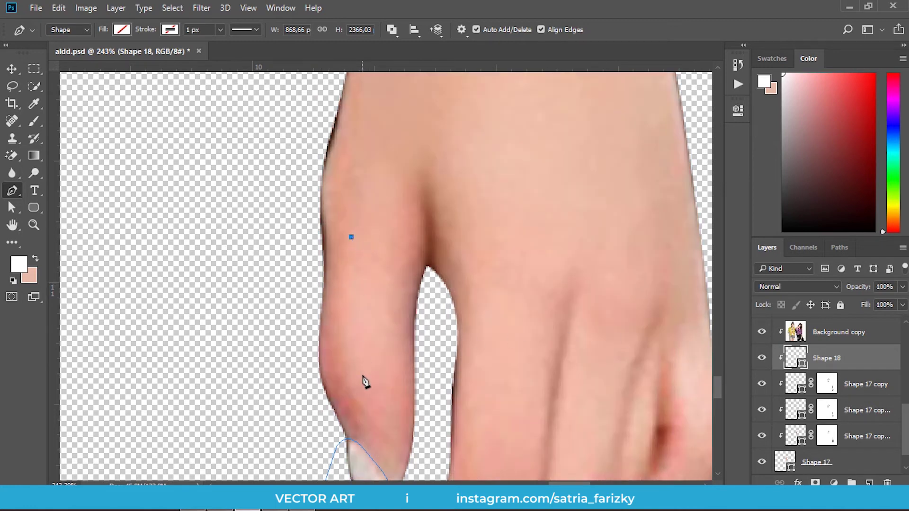
Trace the finger highlight outline, checking it against the reference photo
drag(380, 410, 399, 431)
drag(389, 278, 383, 241)
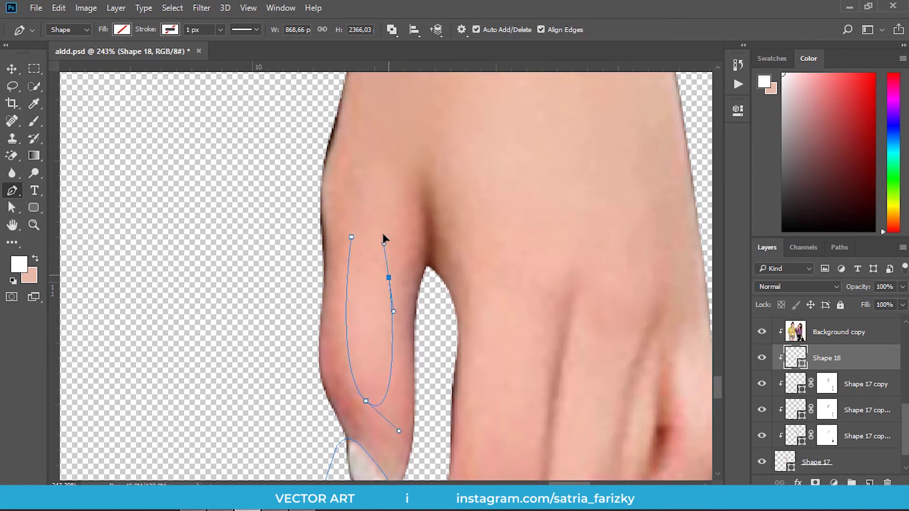
drag(350, 272, 340, 352)
click(761, 332)
key(ctrl+z)
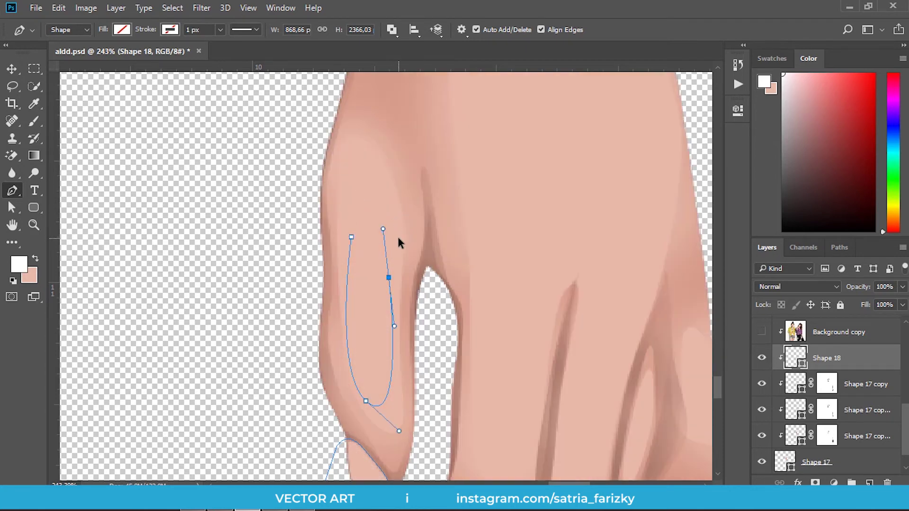
drag(376, 166, 373, 160)
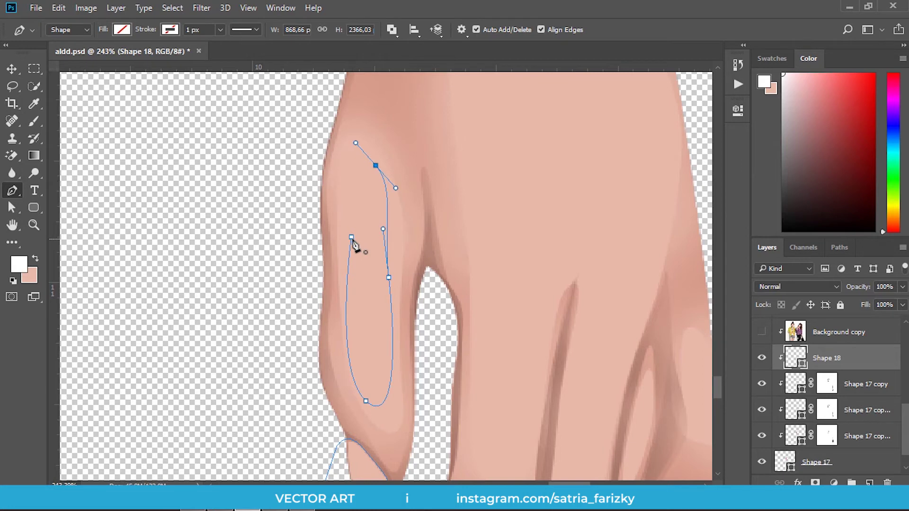
scroll(352, 276, down, 3)
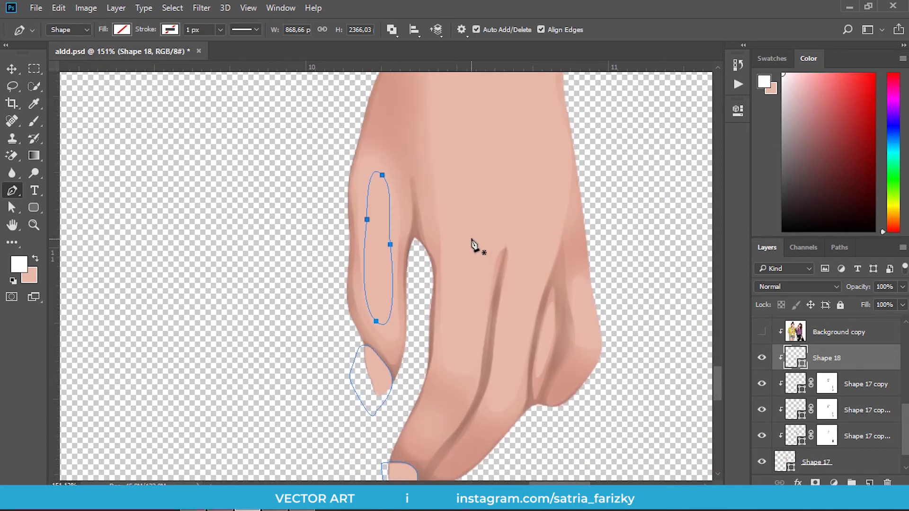
click(763, 332)
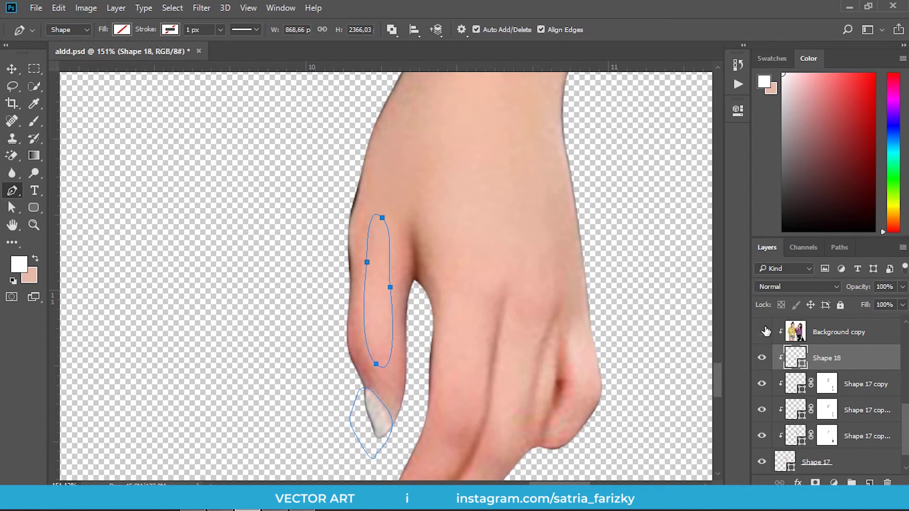
click(764, 332)
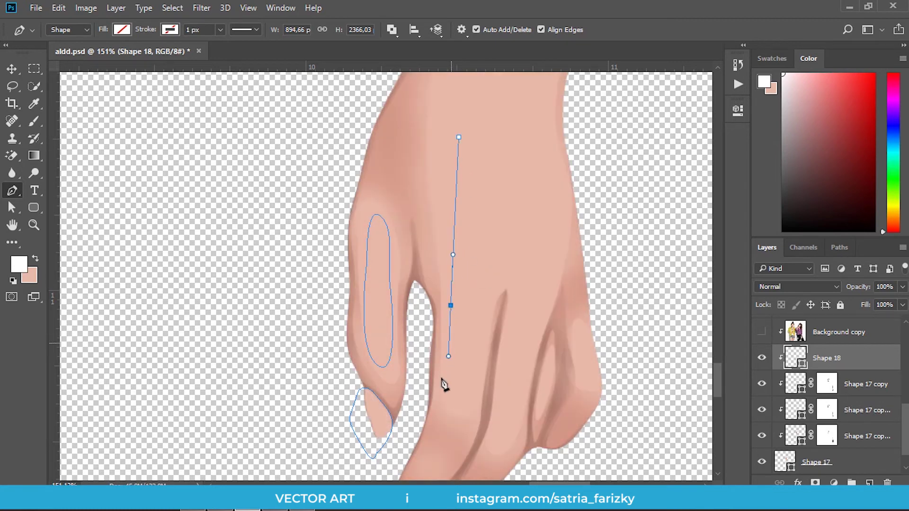
Outline a highlight up the back of the hand, between the knuckles and toward the wrist
drag(494, 320, 494, 284)
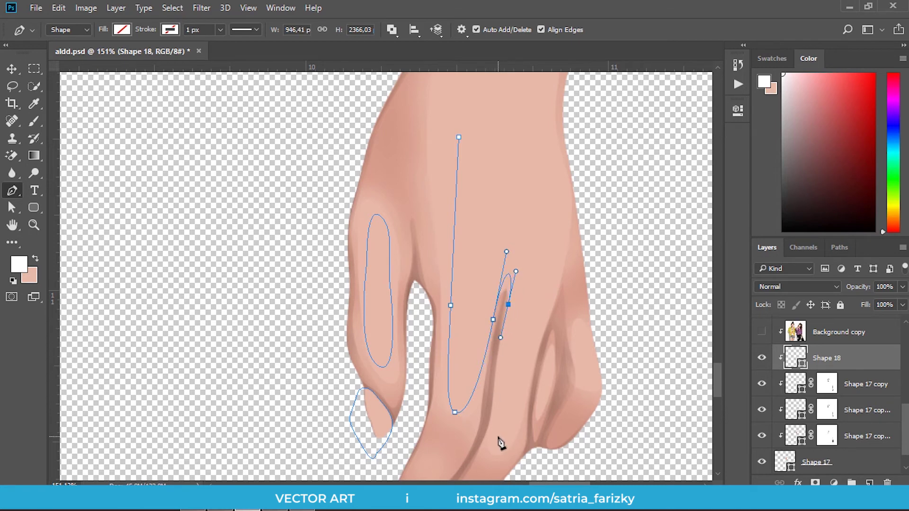
drag(490, 446, 483, 454)
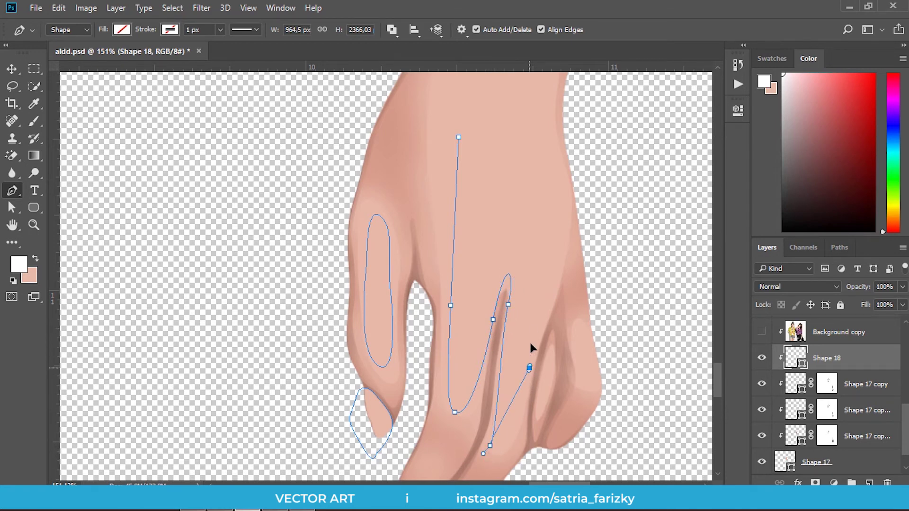
scroll(526, 303, up, 5)
mouse_move(514, 332)
mouse_down()
mouse_move(487, 243)
mouse_move(489, 362)
mouse_up()
scroll(521, 227, down, 3)
drag(508, 242, 510, 171)
key(ctrl+alt+z)
key(ctrl+alt+z)
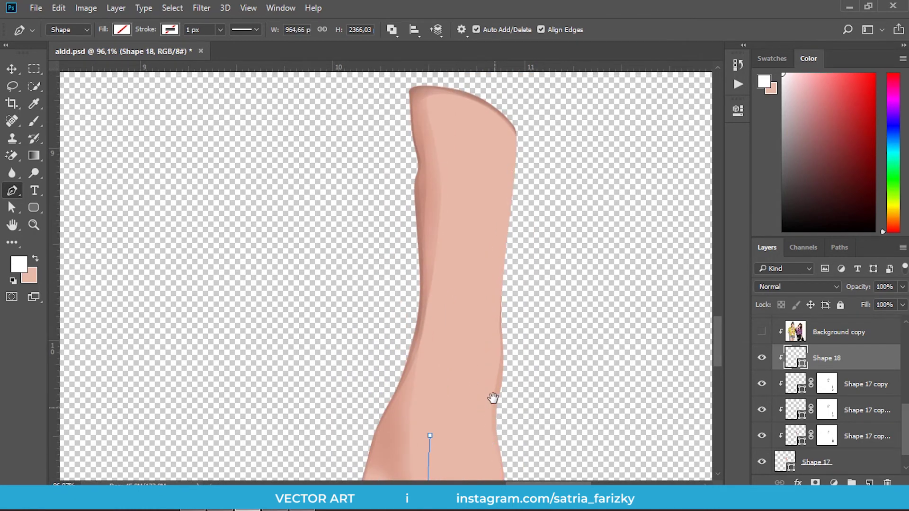
drag(494, 407, 477, 348)
click(477, 369)
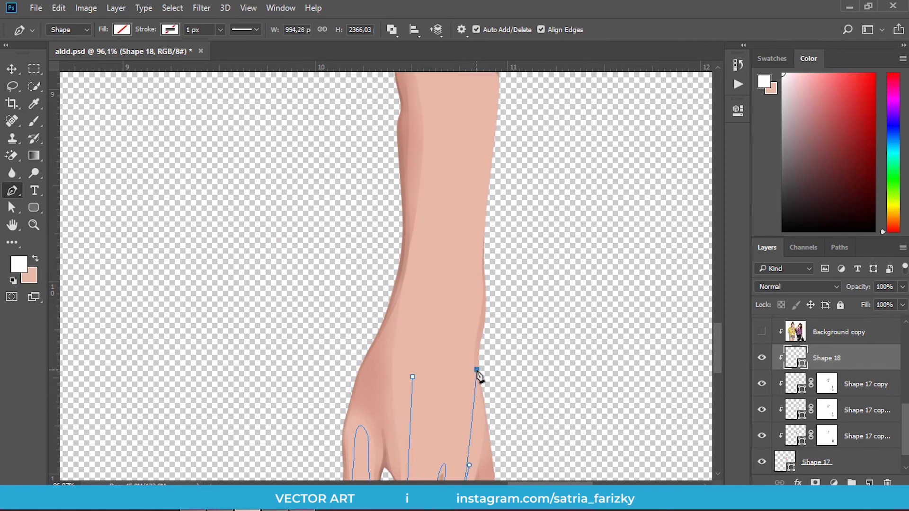
click(476, 297)
Extend the highlight path up the arm's right edge, undoing the misplaced upper points
drag(493, 260, 489, 362)
click(475, 391)
click(482, 296)
click(489, 201)
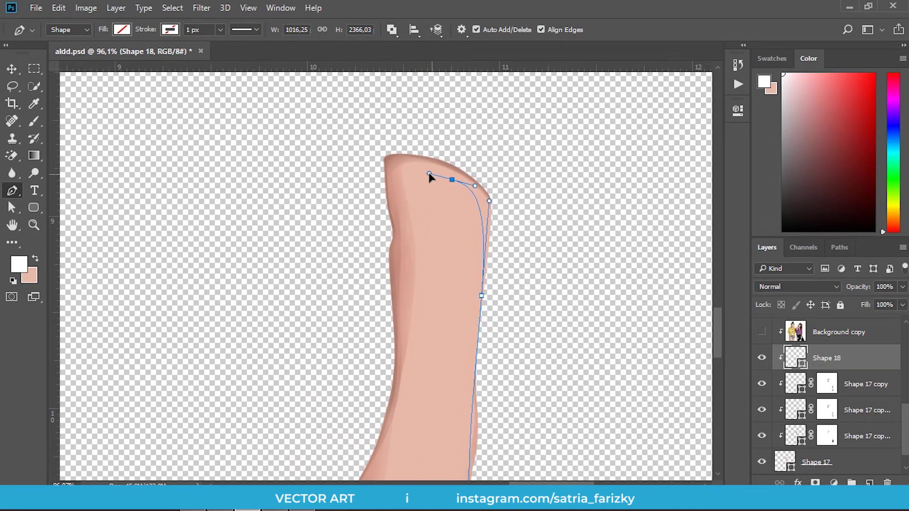
click(764, 334)
scroll(544, 238, down, 2)
scroll(476, 258, down, 1)
key(ctrl+alt+z)
key(ctrl+alt+z)
key(ctrl+alt+z)
scroll(472, 337, down, 2)
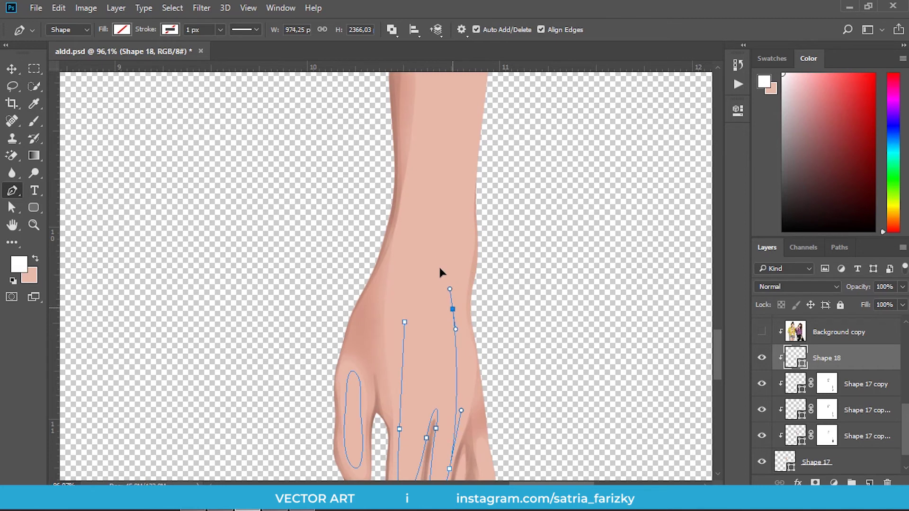
scroll(472, 209, up, 3)
Add curved points shaping the forearm highlight from its top down toward the hand
drag(448, 167, 448, 115)
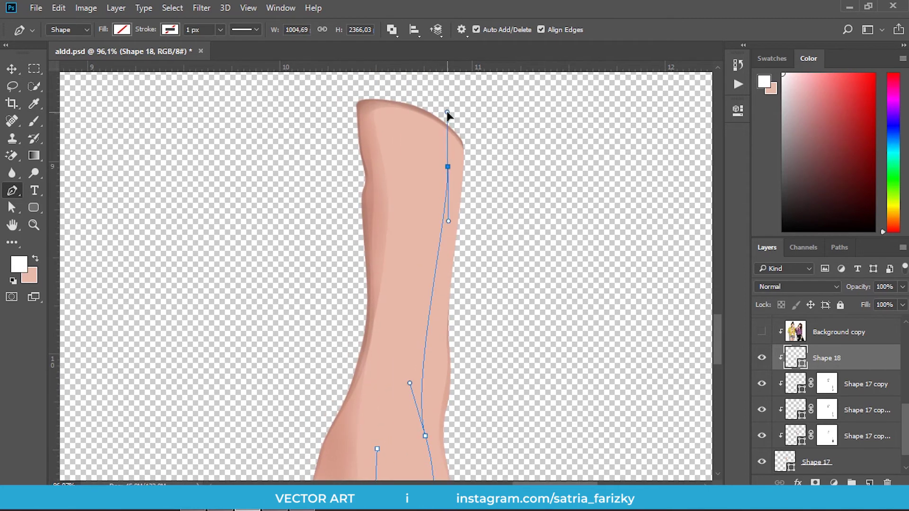
drag(397, 151, 399, 163)
scroll(432, 178, down, 1)
scroll(418, 373, down, 1)
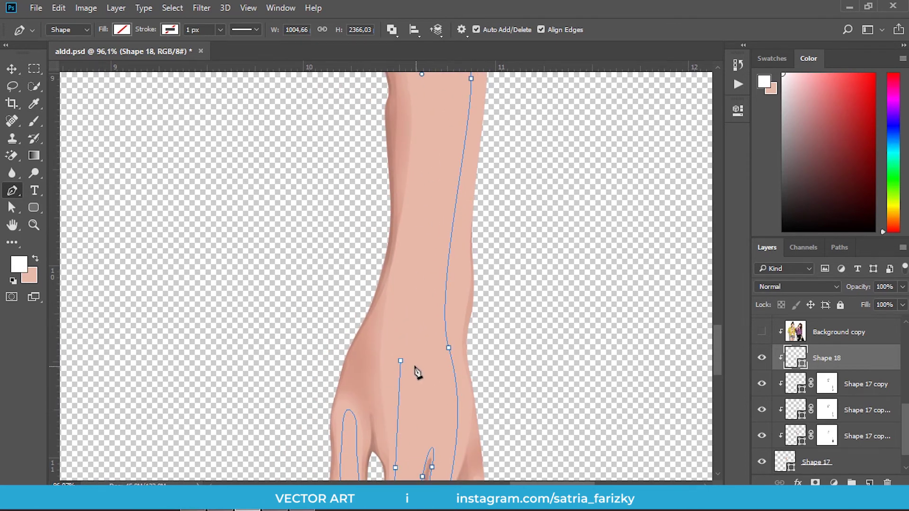
drag(417, 229, 415, 265)
click(401, 361)
drag(406, 296, 388, 109)
scroll(406, 234, up, 5)
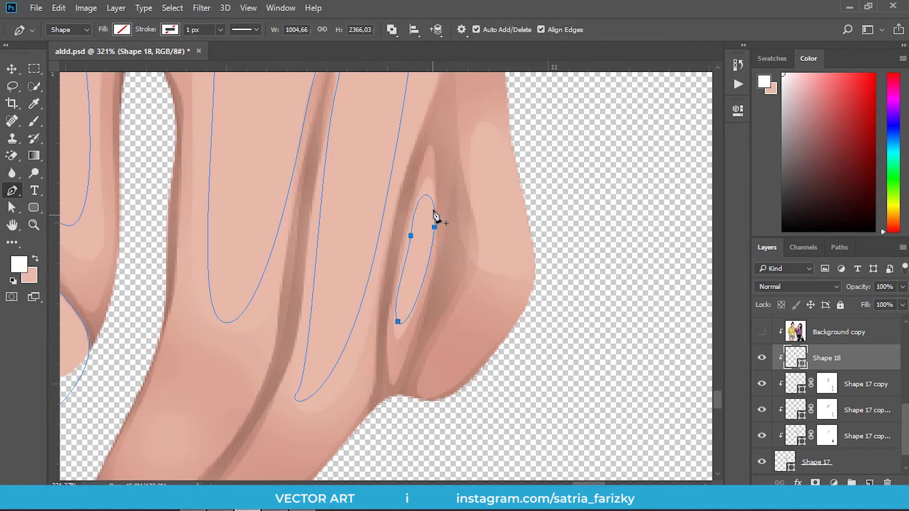
Outline a small curved highlight beside the knuckle, then pan up to the upper arm
click(479, 156)
drag(519, 274, 522, 271)
drag(511, 169, 501, 130)
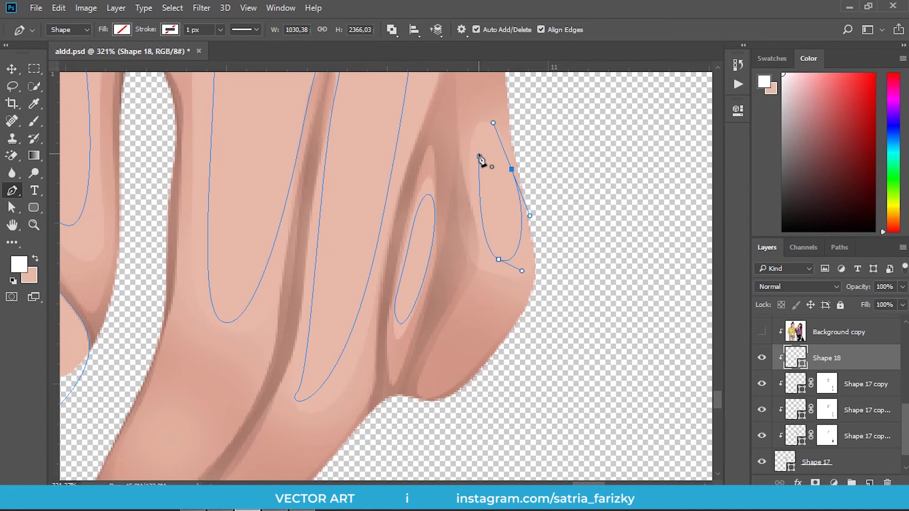
scroll(492, 203, down, 4)
scroll(477, 208, down, 3)
scroll(467, 209, down, 3)
drag(467, 208, 500, 287)
scroll(516, 305, up, 2)
scroll(507, 284, up, 2)
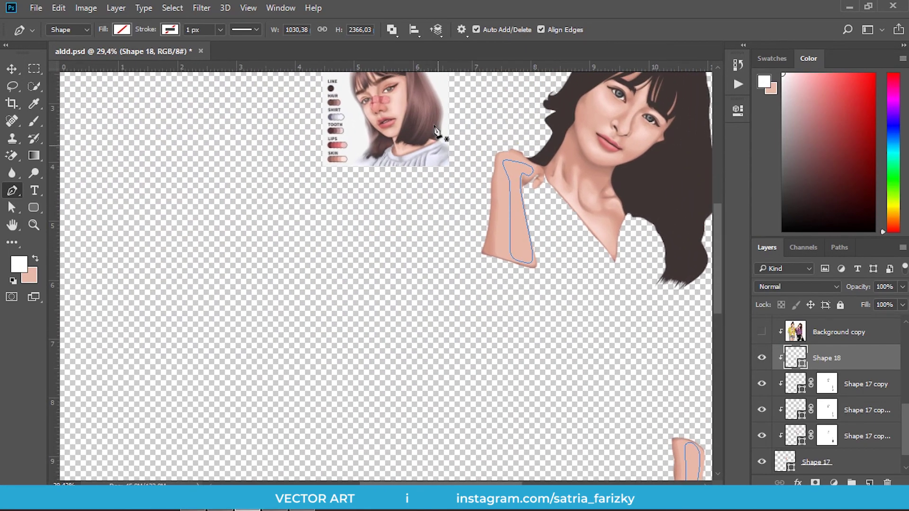
scroll(402, 86, up, 2)
scroll(373, 173, up, 2)
drag(373, 173, 387, 216)
click(122, 31)
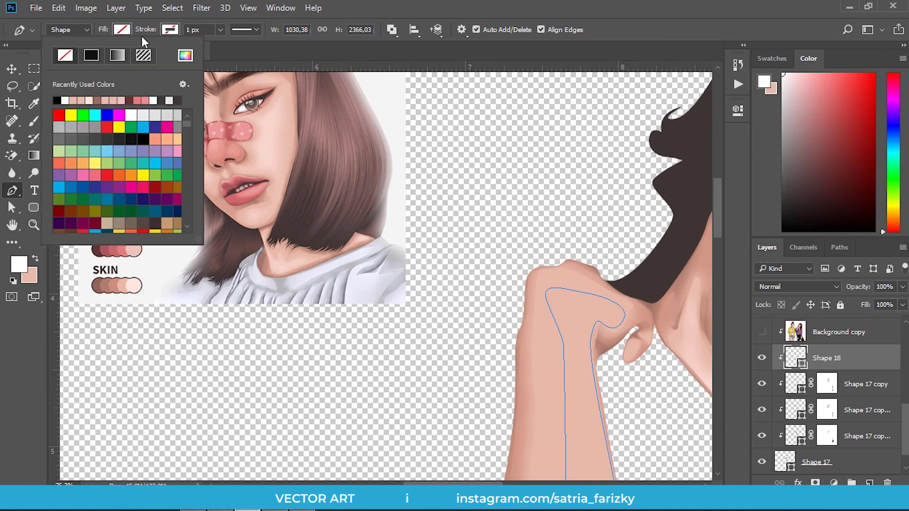
Set the highlight shapes' fill to pale pink ffe6df
click(185, 56)
text(ffe6df)
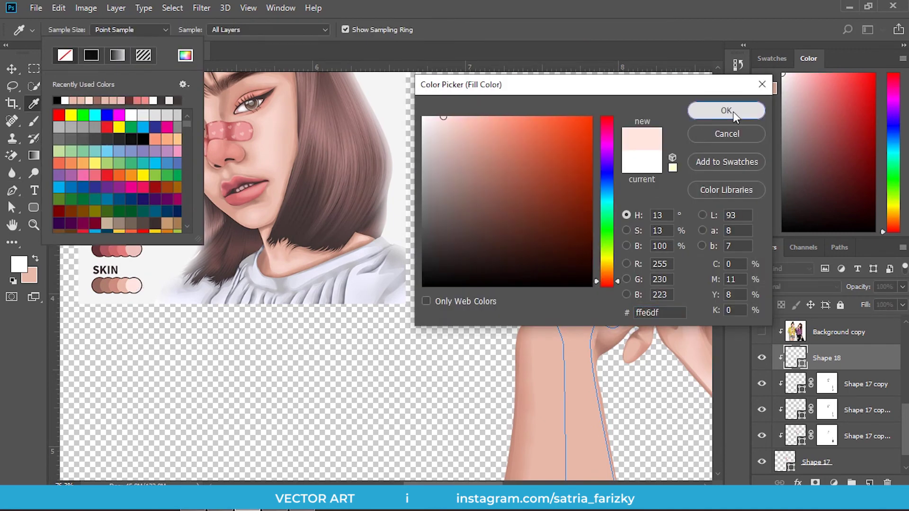
click(734, 112)
Trace a closed highlight shape over the fingernail tip
scroll(593, 248, up, 1)
scroll(593, 248, up, 1)
scroll(593, 248, up, 1)
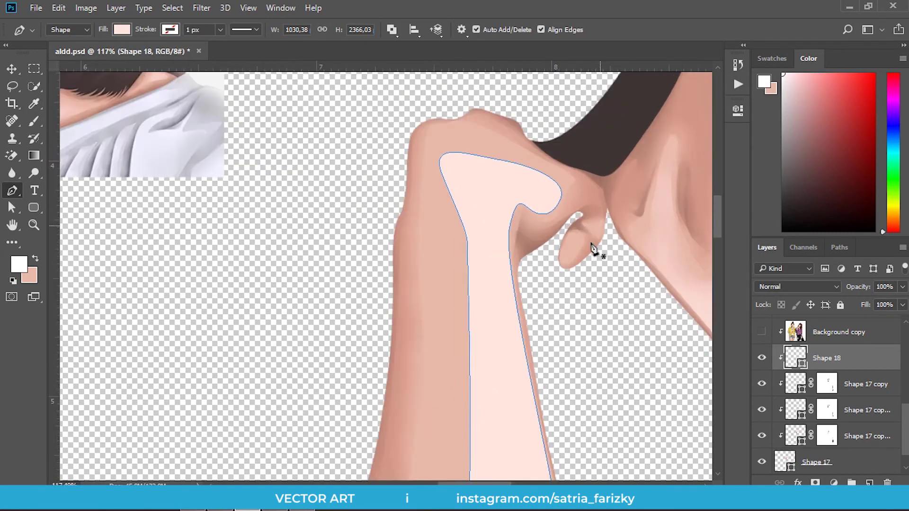
scroll(593, 248, up, 5)
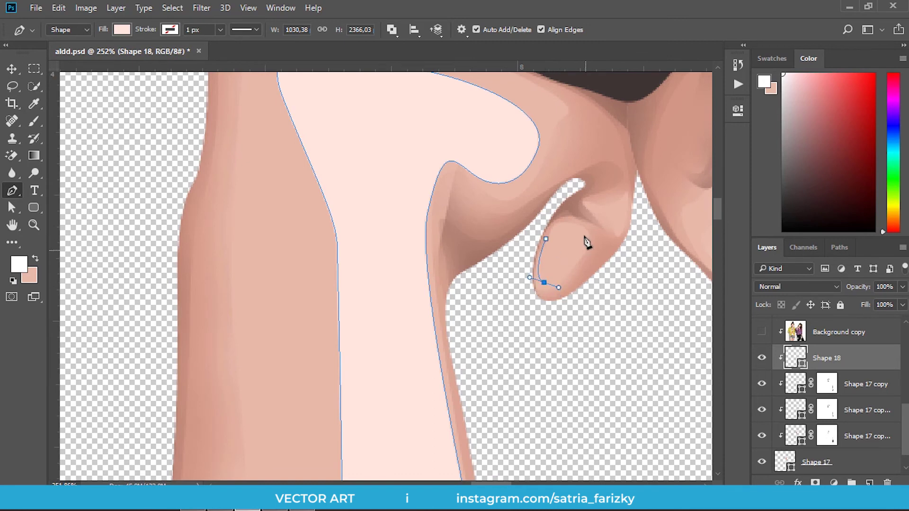
drag(572, 217, 566, 218)
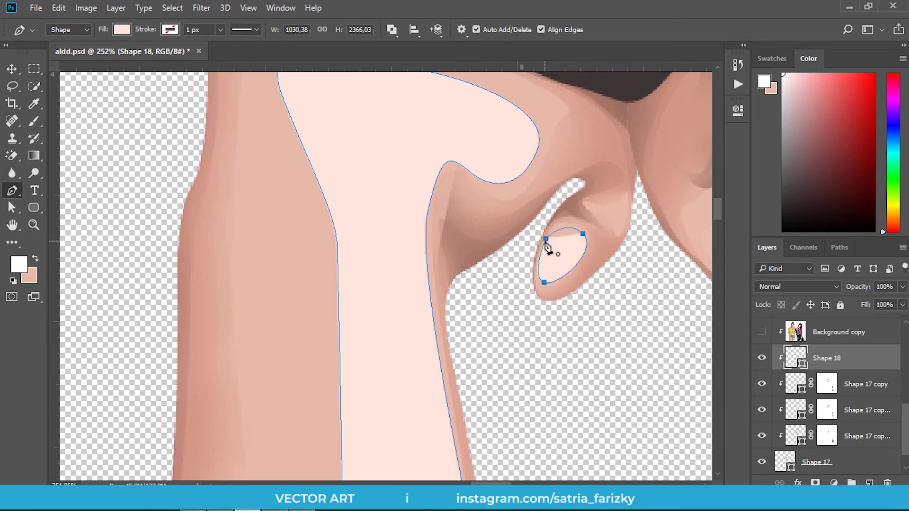
click(546, 240)
key(Escape)
Add a layer mask to Shape 18 and soften the knuckle highlight's upper-left edge
key(b)
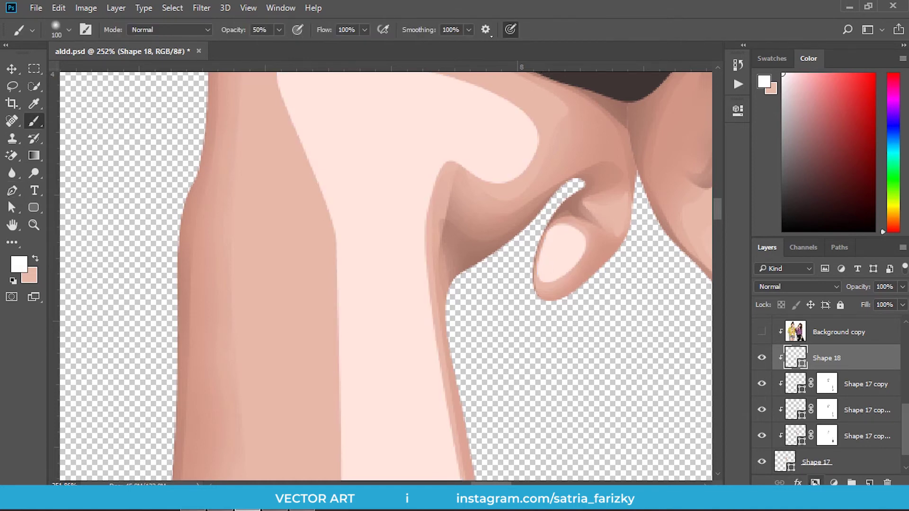
click(815, 483)
scroll(558, 270, down, 1)
scroll(545, 256, down, 1)
scroll(502, 253, down, 2)
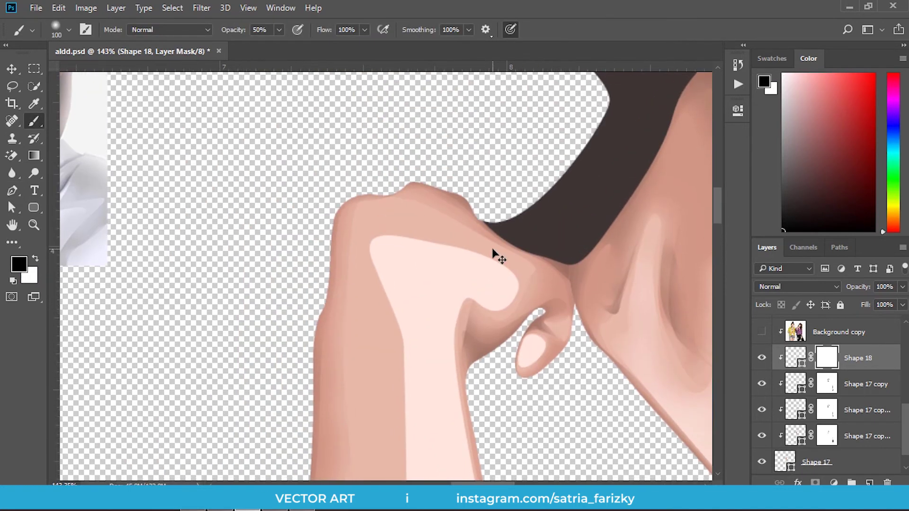
key(bracketleft)
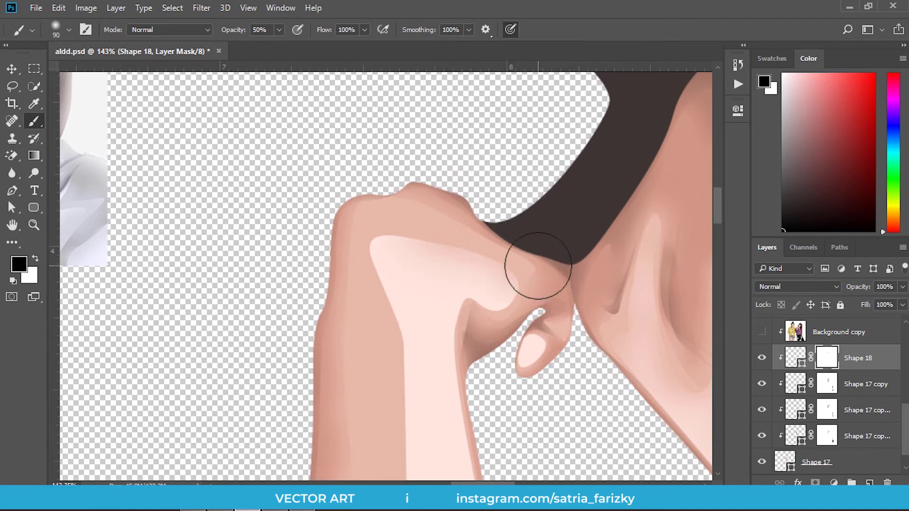
drag(355, 229, 349, 264)
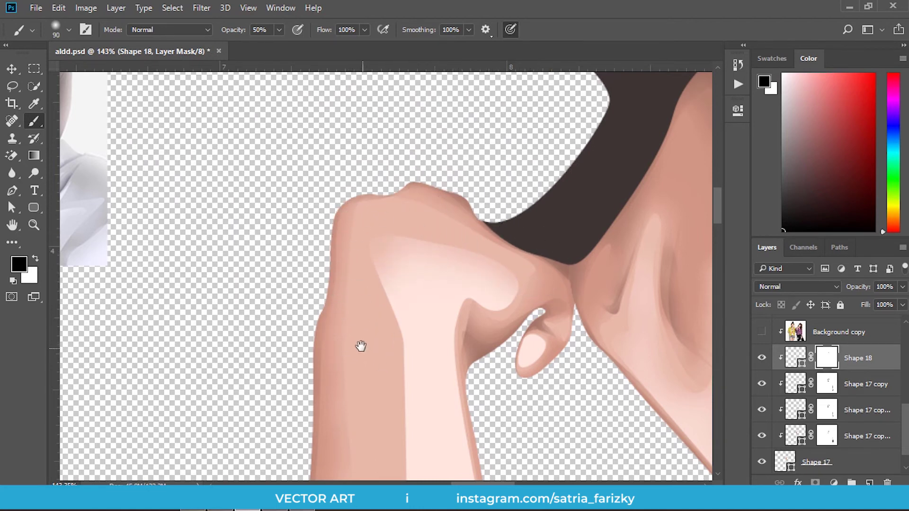
drag(362, 349, 347, 237)
scroll(349, 243, down, 3)
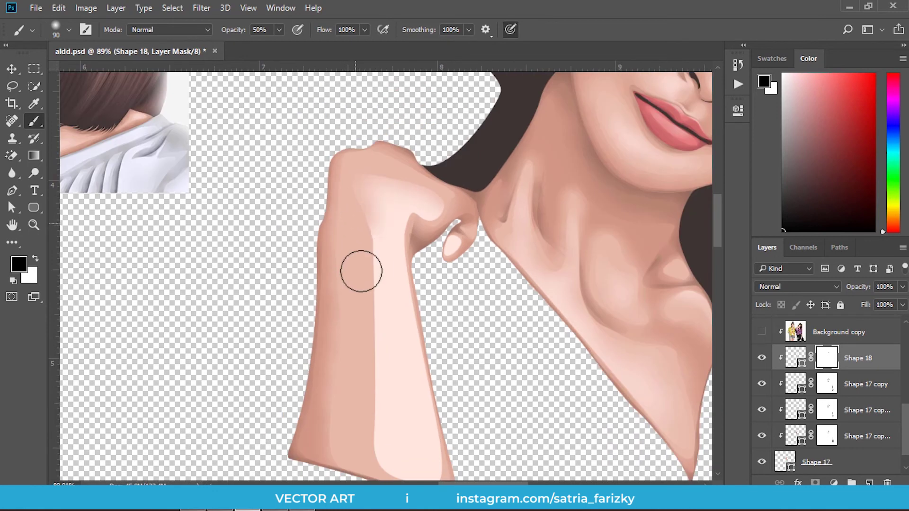
drag(362, 394, 352, 349)
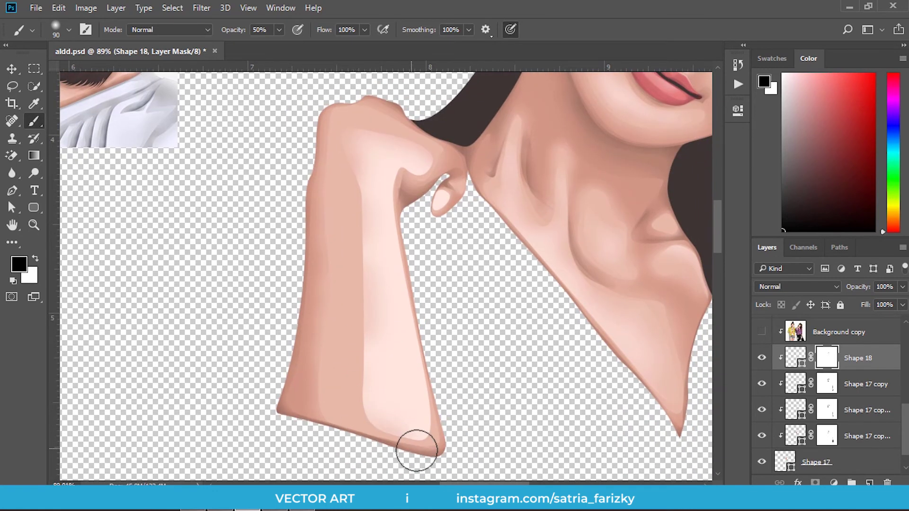
Settle the brush at size 70 and soften the highlight over the thumb
key(bracketright)
key(bracketright)
key(bracketright)
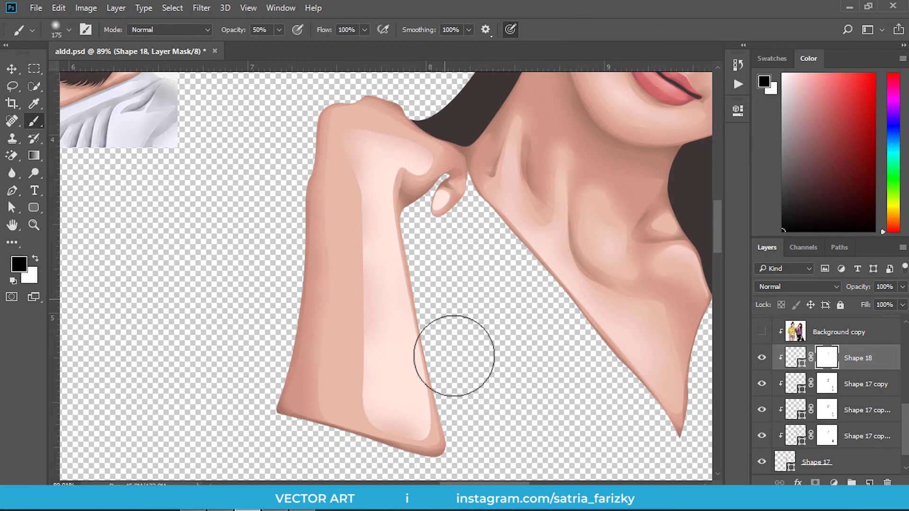
key(bracketleft)
key(bracketleft)
key(bracketleft)
key(bracketright)
key(bracketright)
key(bracketright)
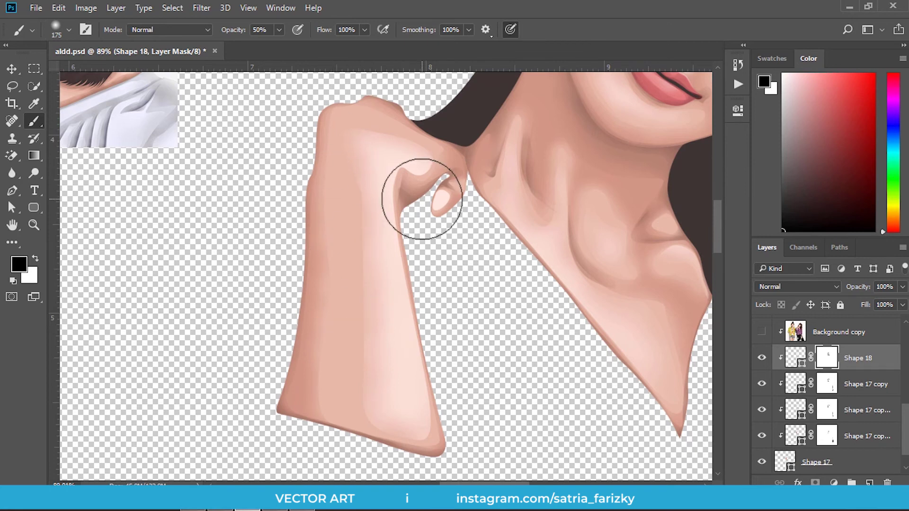
key(bracketleft)
key(bracketleft)
key(bracketleft)
key(bracketleft)
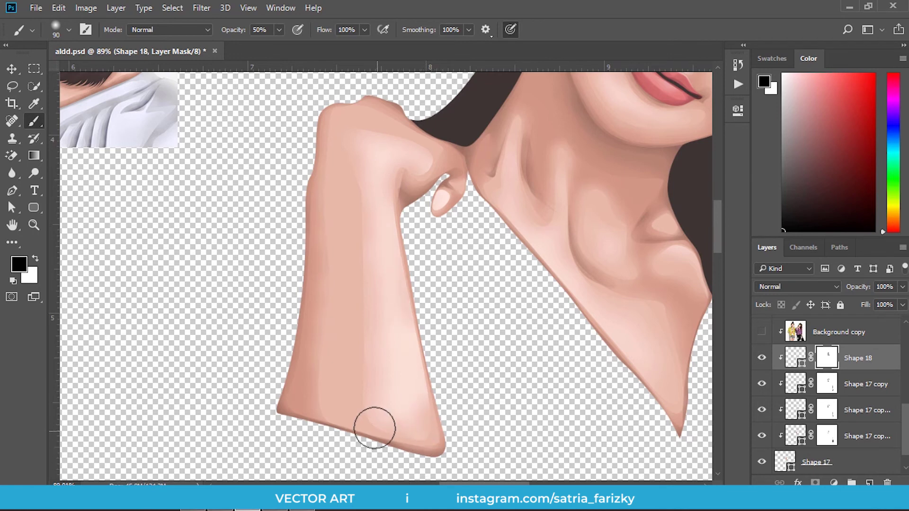
key(bracketright)
key(bracketright)
key(bracketright)
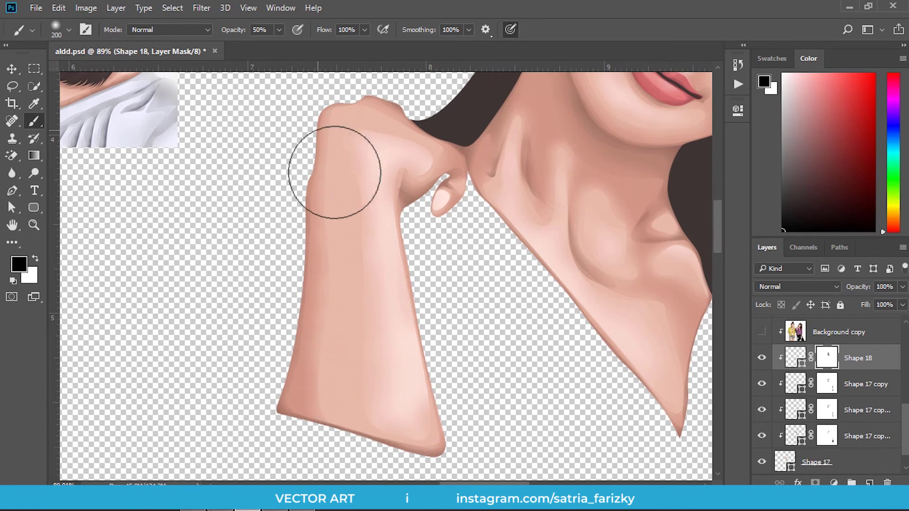
key(bracketleft)
key(bracketleft)
key(bracketleft)
key(bracketleft)
key(bracketleft)
key(bracketleft)
mouse_move(452, 193)
mouse_down()
mouse_move(443, 215)
mouse_move(436, 132)
mouse_up()
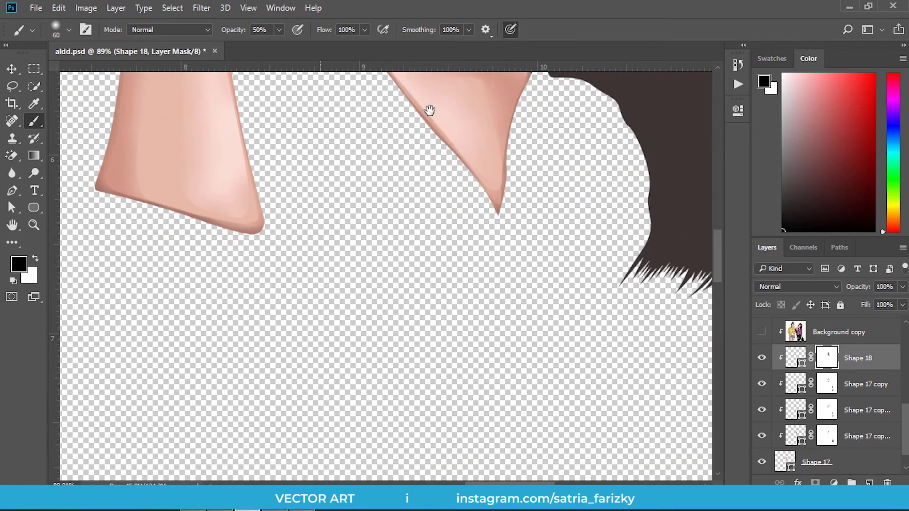
mouse_move(430, 112)
mouse_down()
mouse_move(522, 282)
mouse_move(513, 242)
mouse_move(548, 226)
mouse_up()
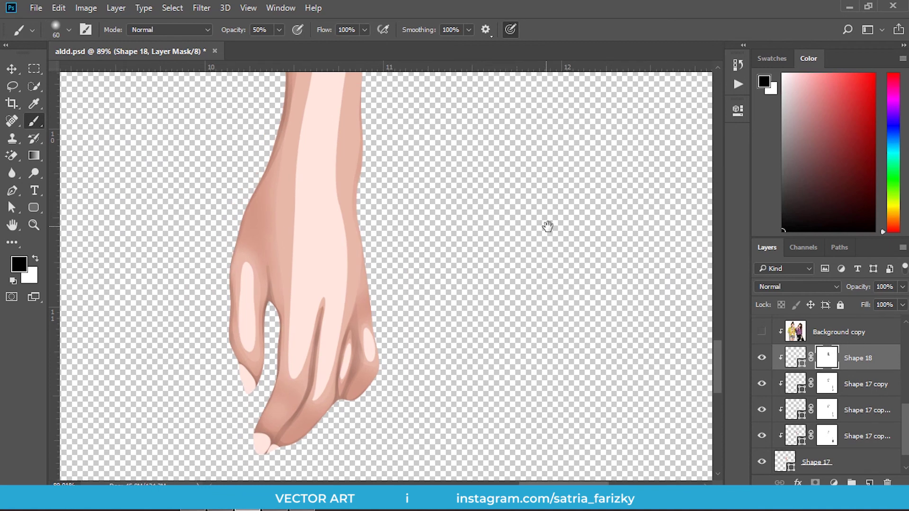
click(848, 394)
Fade the hanging hand's knuckle and finger highlights on Shape 18's mask, then save
click(851, 428)
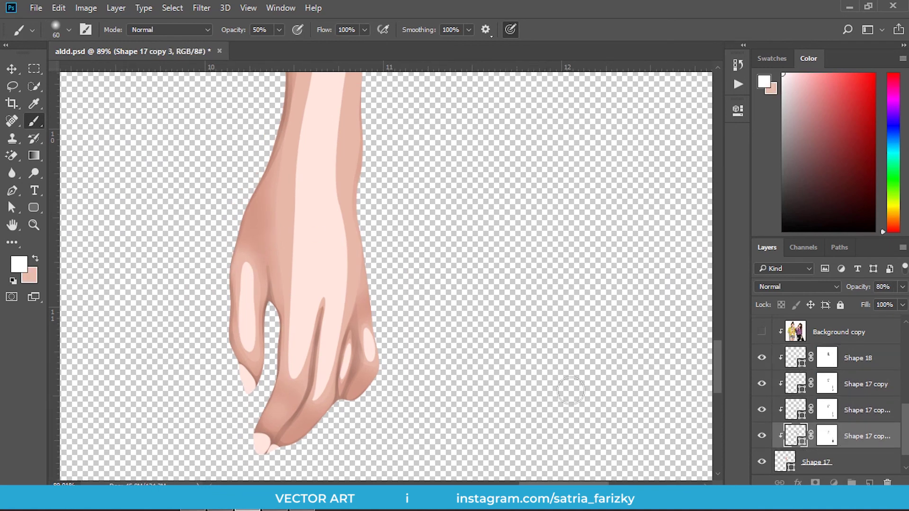
key(ctrl+backslash)
key(d)
key(bracketright)
key(bracketright)
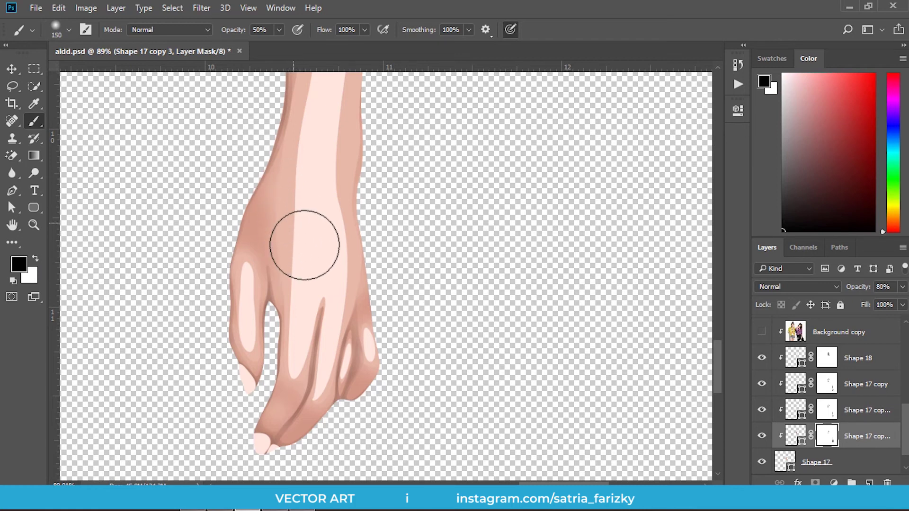
click(828, 364)
key(bracketleft)
key(bracketleft)
key(bracketleft)
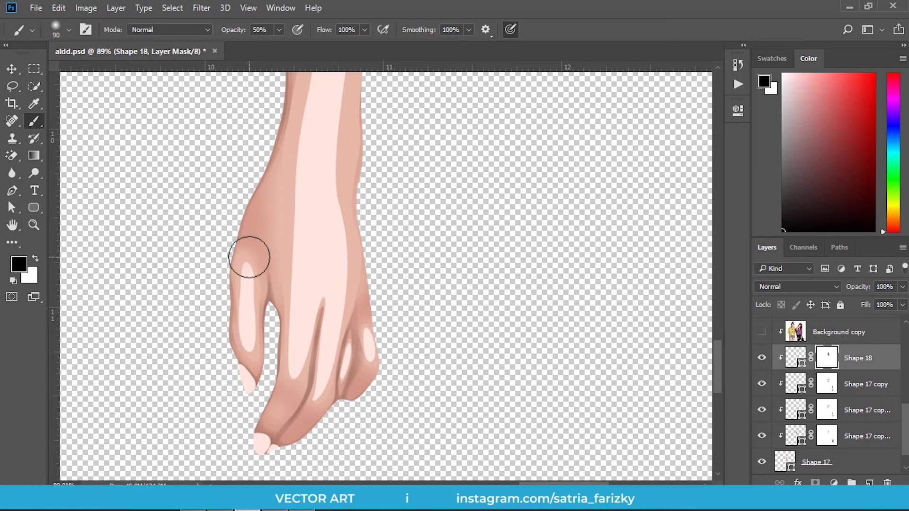
drag(257, 262, 250, 372)
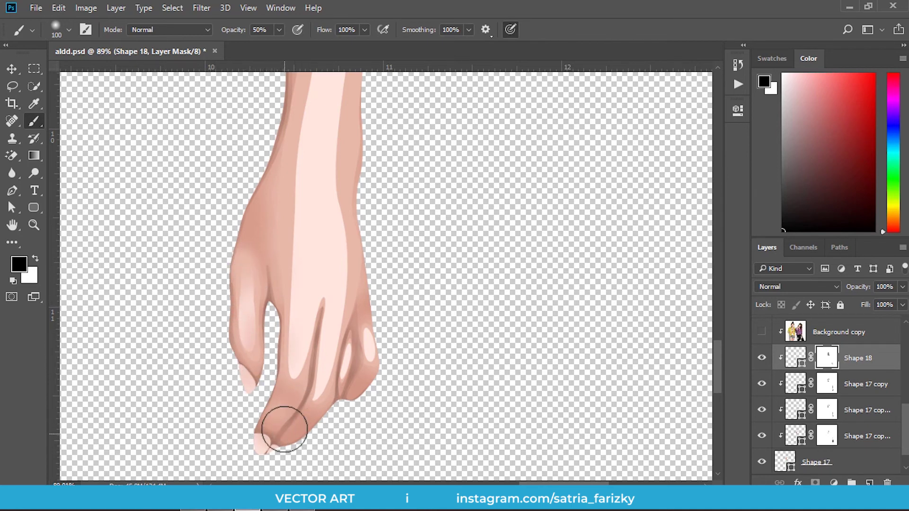
mouse_move(292, 384)
mouse_down()
mouse_move(370, 333)
mouse_move(379, 312)
mouse_up()
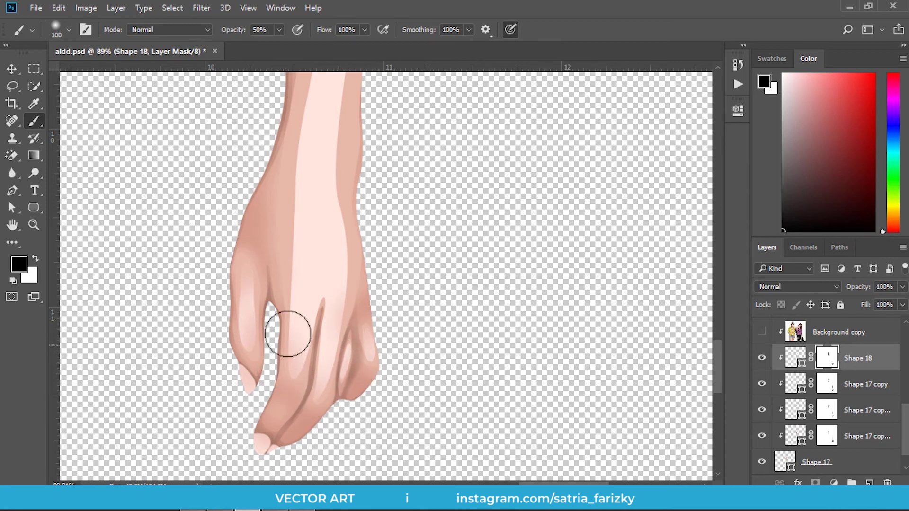
scroll(305, 386, up, 2)
key(ctrl+s)
With a 150 brush, soften the highlight along the upper forearm, its top and right edge
scroll(411, 234, up, 5)
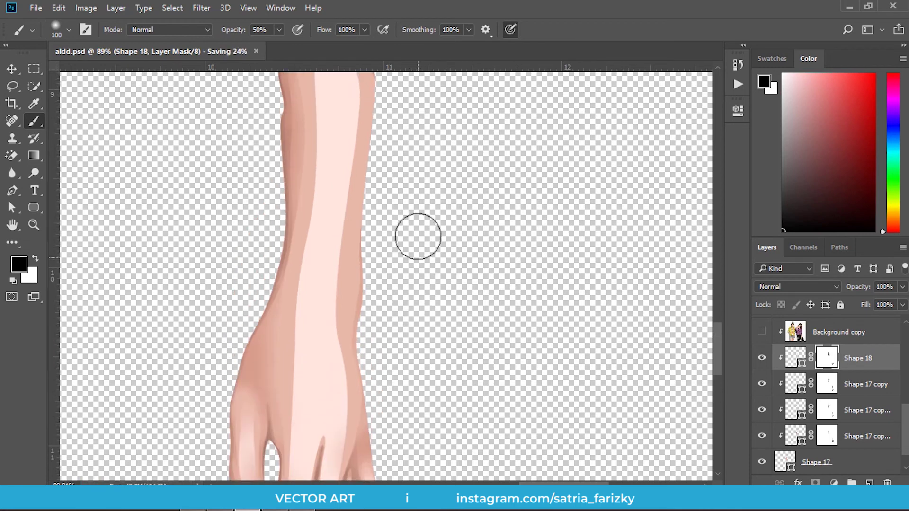
scroll(398, 233, up, 3)
key(bracketright)
key(bracketright)
mouse_move(291, 146)
mouse_down()
mouse_move(304, 126)
mouse_move(349, 118)
mouse_move(333, 104)
mouse_move(392, 176)
mouse_move(374, 298)
mouse_move(366, 227)
mouse_up()
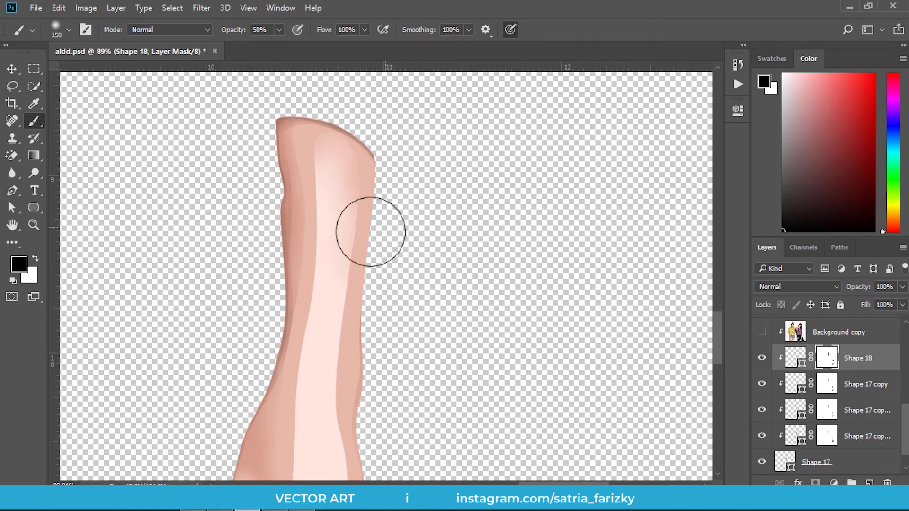
mouse_move(365, 298)
mouse_down()
mouse_move(359, 236)
mouse_move(361, 361)
mouse_up()
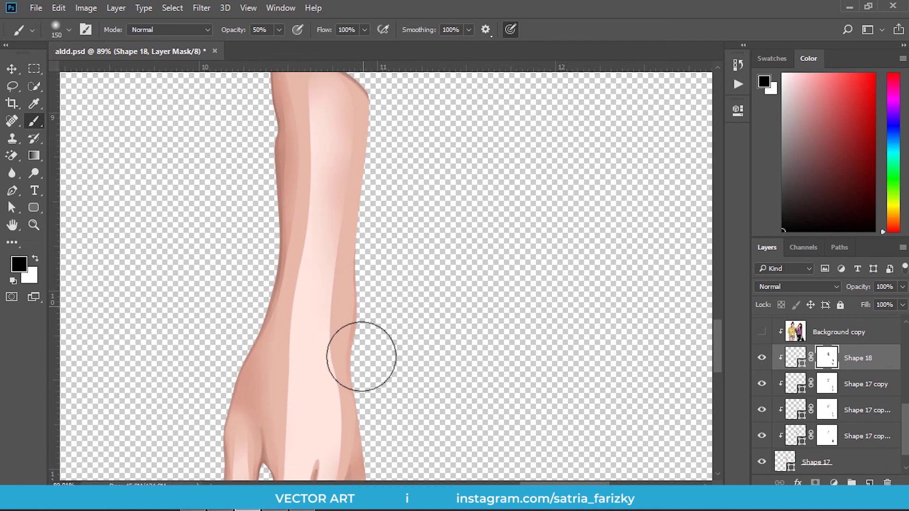
scroll(361, 361, down, 1)
mouse_move(353, 264)
mouse_down()
mouse_move(362, 365)
mouse_move(366, 334)
mouse_up()
scroll(294, 156, down, 5)
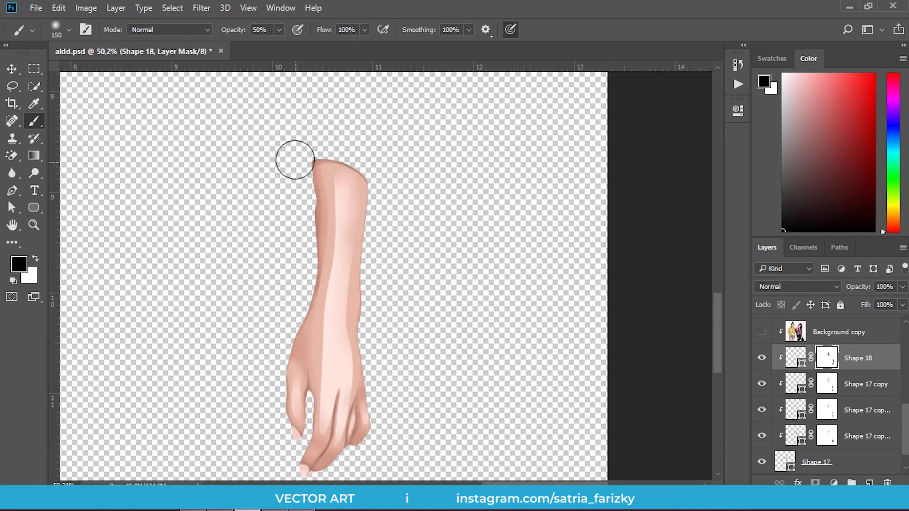
scroll(335, 242, up, 5)
scroll(362, 236, up, 1)
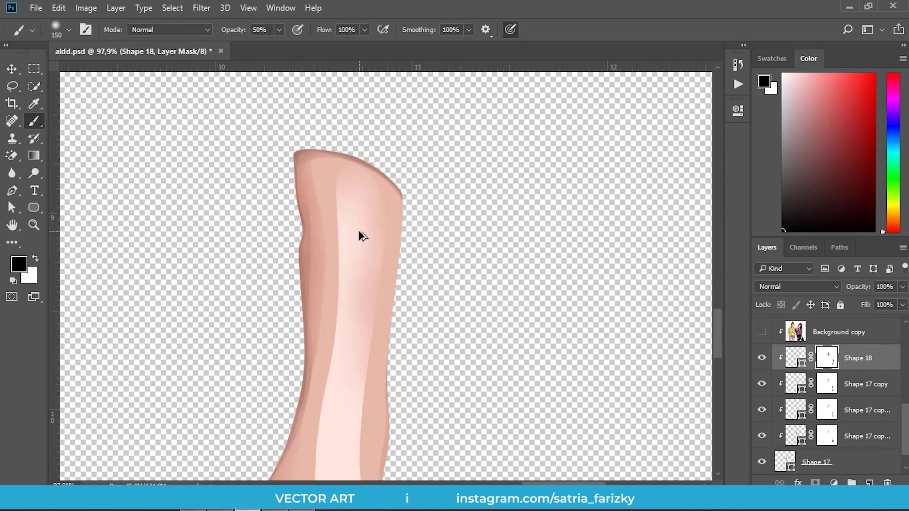
key(p)
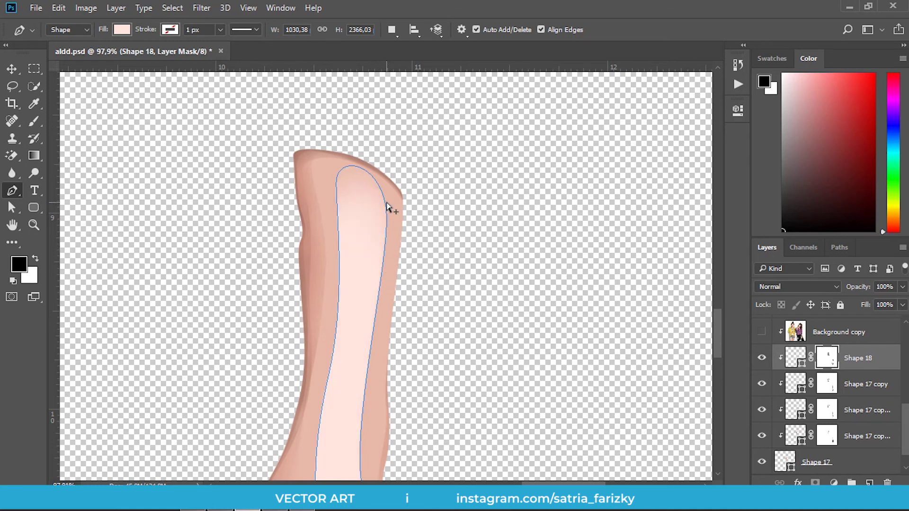
Widen the forearm highlight and curve its right edge, then soften the left-edge shading band
mouse_move(394, 220)
mouse_down()
mouse_move(411, 237)
mouse_move(376, 203)
mouse_up()
drag(366, 393, 369, 392)
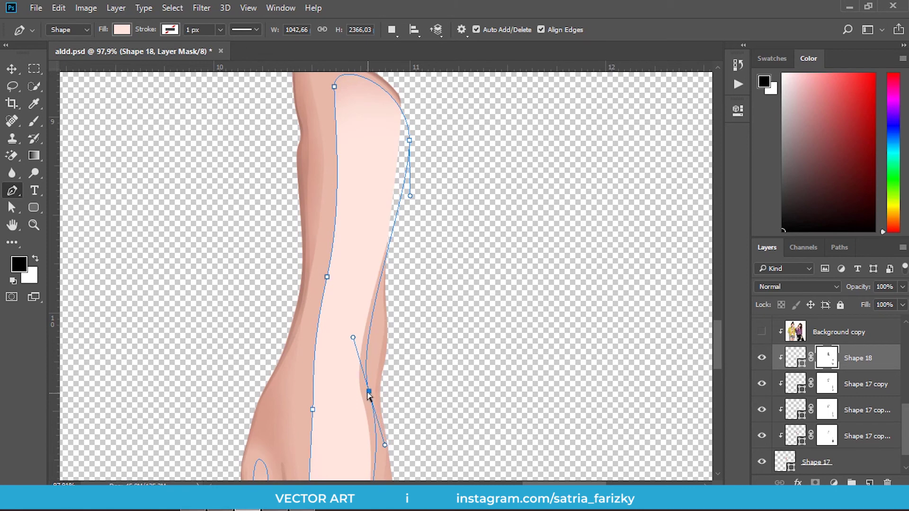
key(Escape)
key(b)
scroll(406, 284, up, 3)
drag(325, 185, 299, 281)
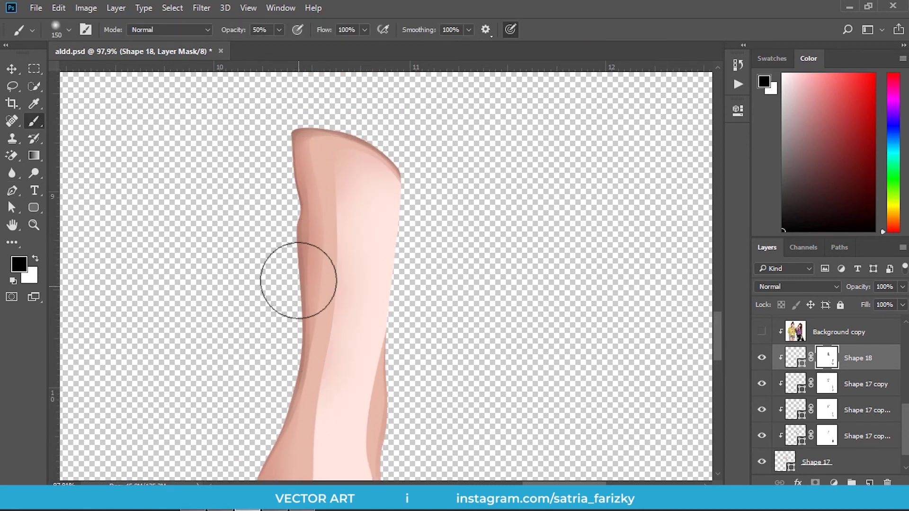
Soften the forearm's dark left-edge shading on the Shape 18 mask with a 125–150 px black brush
scroll(315, 332, down, 3)
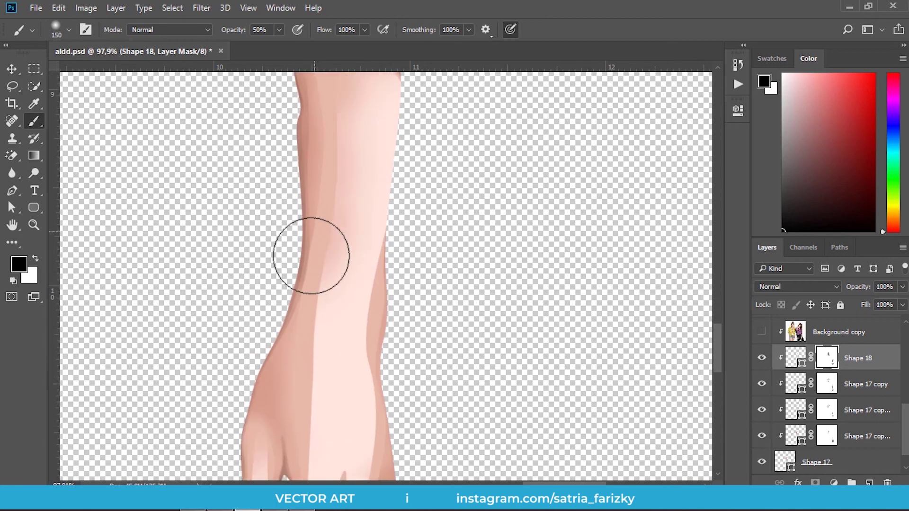
key(bracketleft)
key(bracketleft)
scroll(301, 372, down, 3)
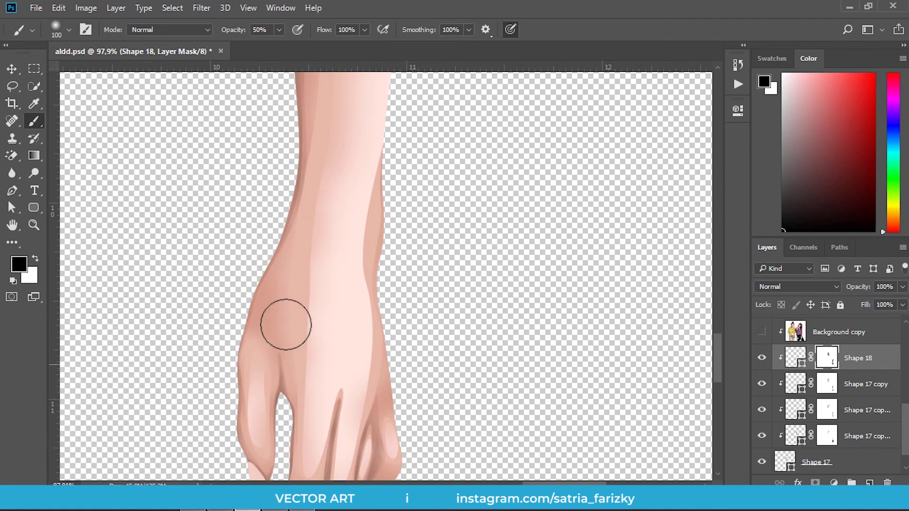
key(bracketright)
key(bracketright)
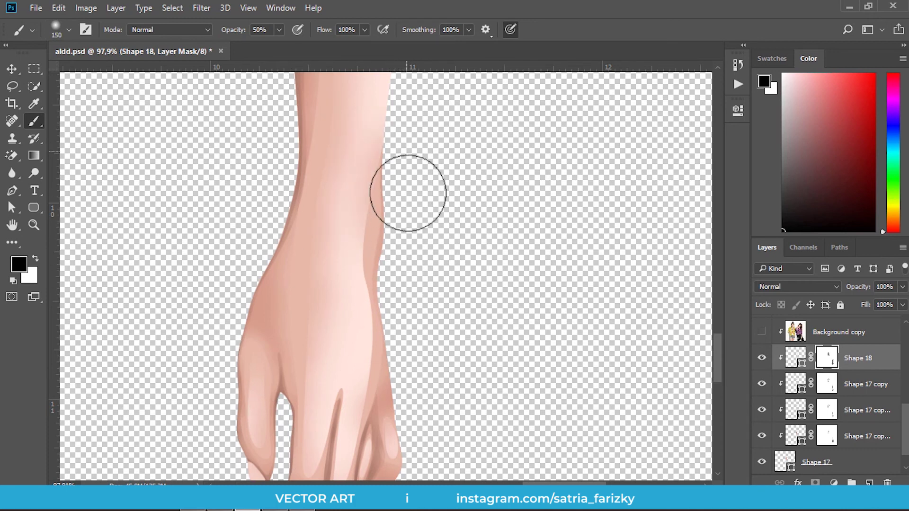
Soften the hanging hand's knuckle highlights with an 80–175 px brush, then zoom back out
drag(384, 310, 378, 233)
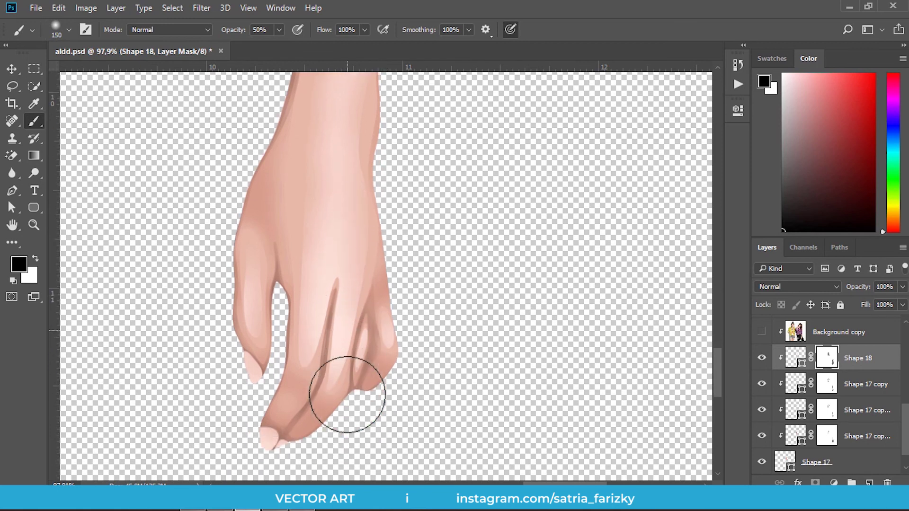
drag(347, 395, 355, 355)
key(bracketleft)
key(bracketleft)
key(bracketleft)
key(bracketleft)
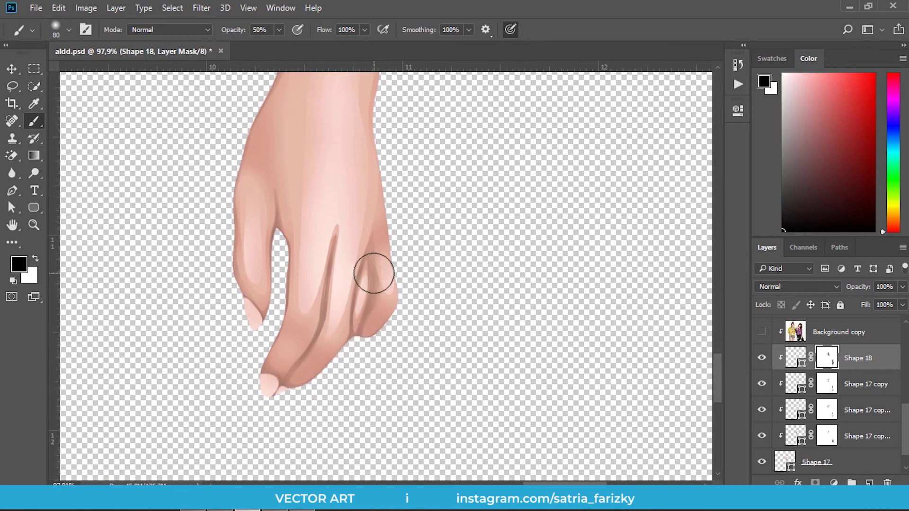
key(bracketright)
key(bracketright)
key(bracketright)
key(bracketright)
key(bracketright)
key(bracketleft)
key(bracketleft)
key(bracketleft)
key(bracketleft)
key(bracketleft)
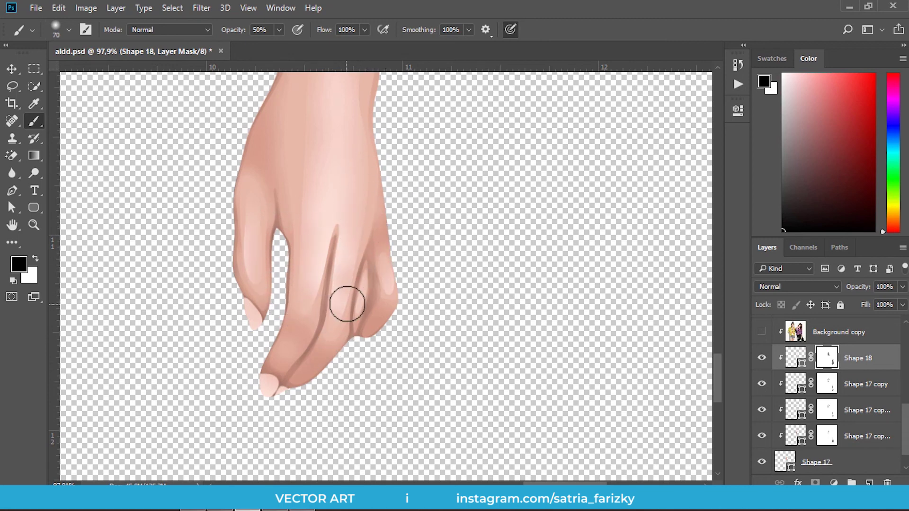
scroll(349, 357, down, 3)
scroll(349, 355, down, 3)
key(v)
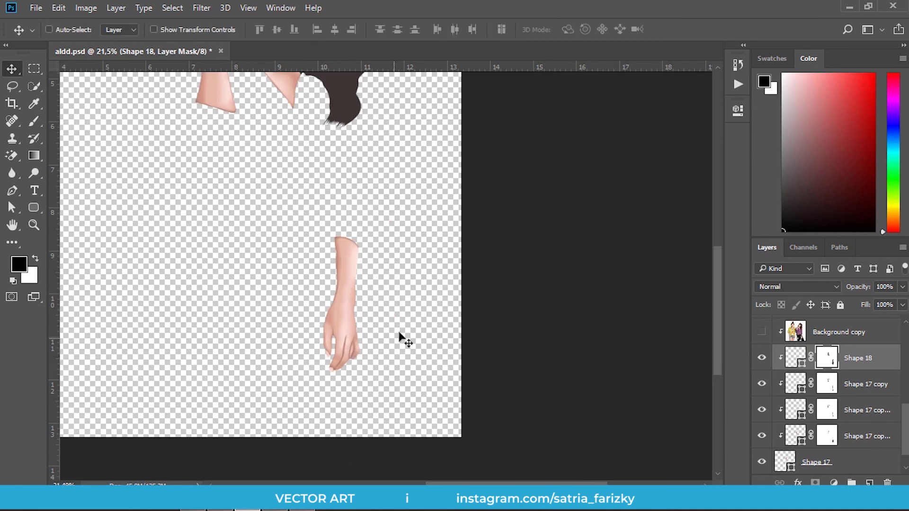
Fade the knuckle crease's upper tip with a 50 px black brush on the Shape 18 mask
scroll(367, 284, up, 3)
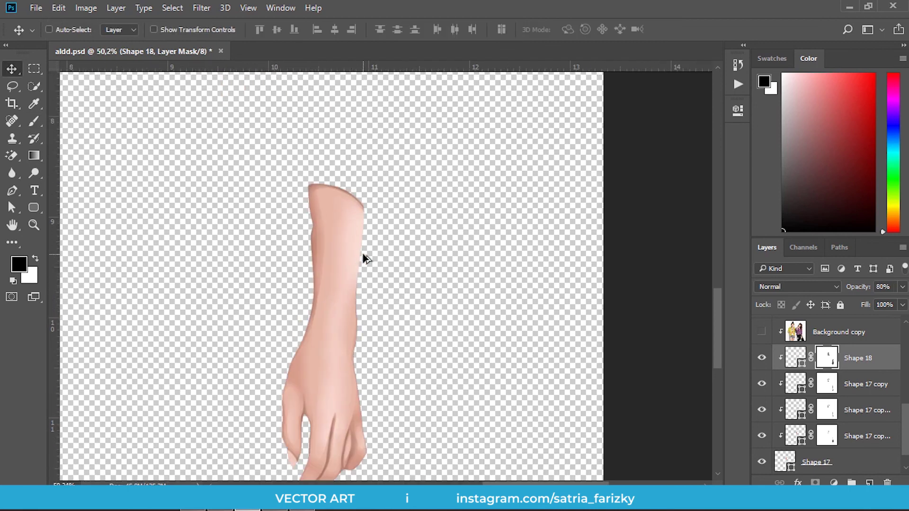
scroll(365, 257, up, 2)
key(b)
key(bracketright)
key(bracketright)
key(bracketright)
click(835, 433)
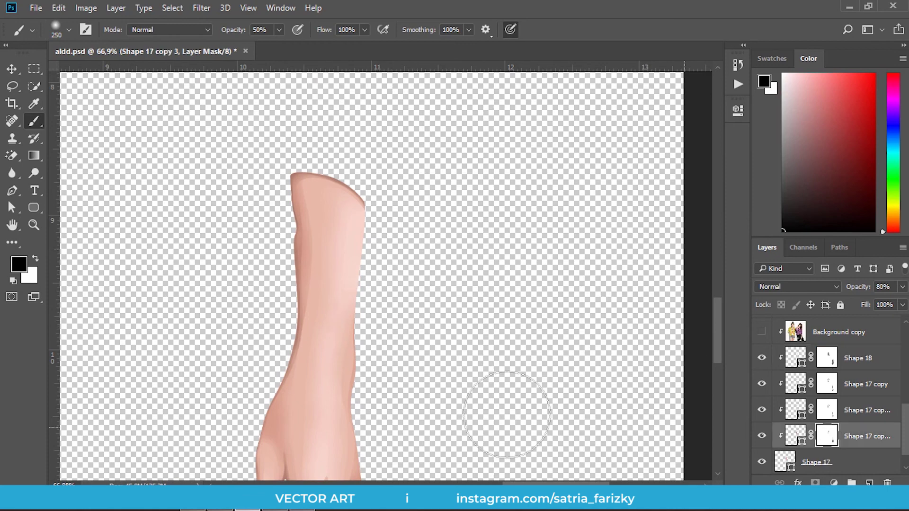
scroll(386, 372, down, 2)
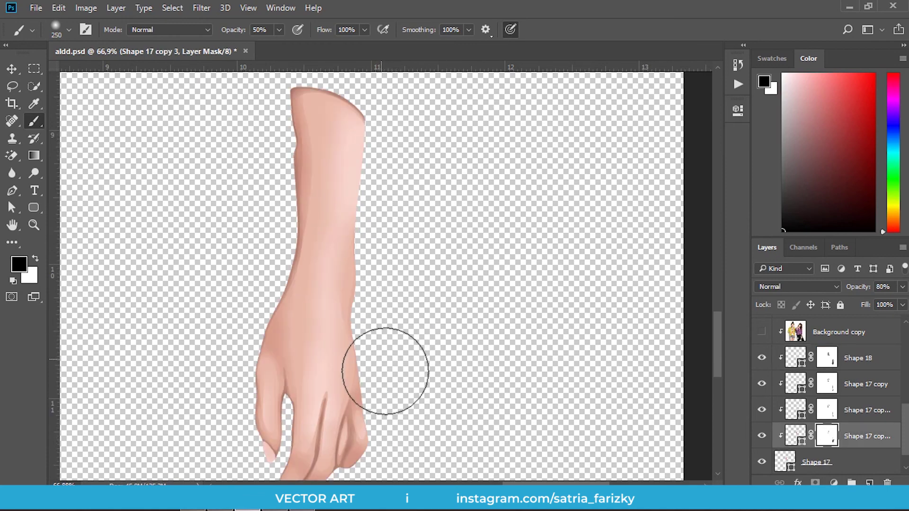
scroll(487, 337, down, 2)
scroll(341, 341, up, 5)
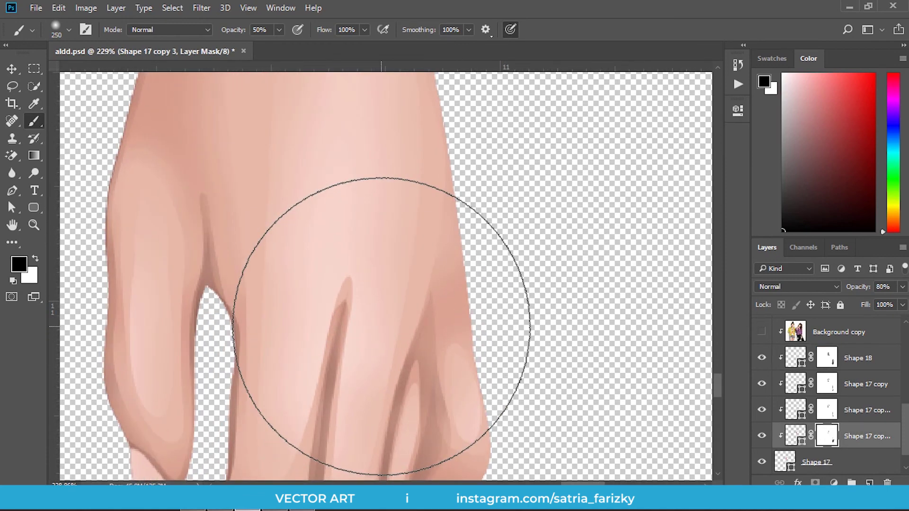
scroll(381, 327, down, 2)
click(827, 358)
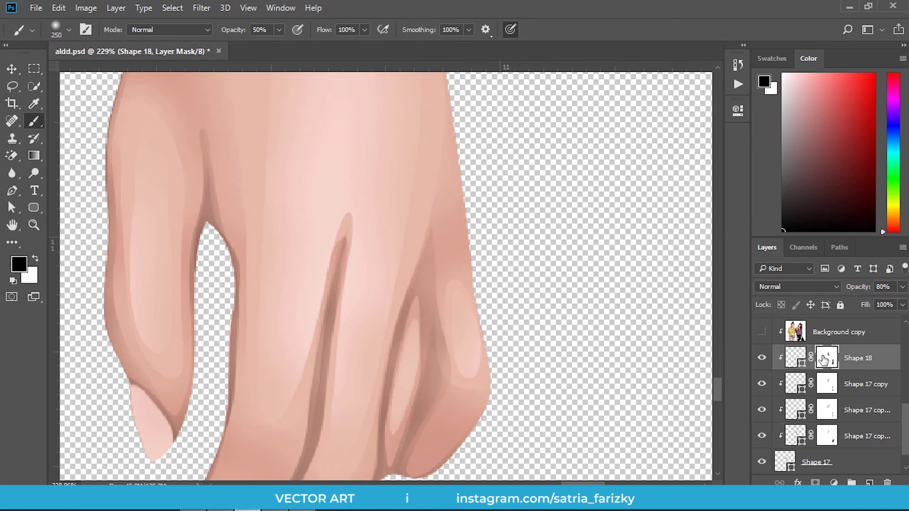
key(bracketleft)
key(bracketleft)
key(bracketleft)
drag(349, 229, 317, 361)
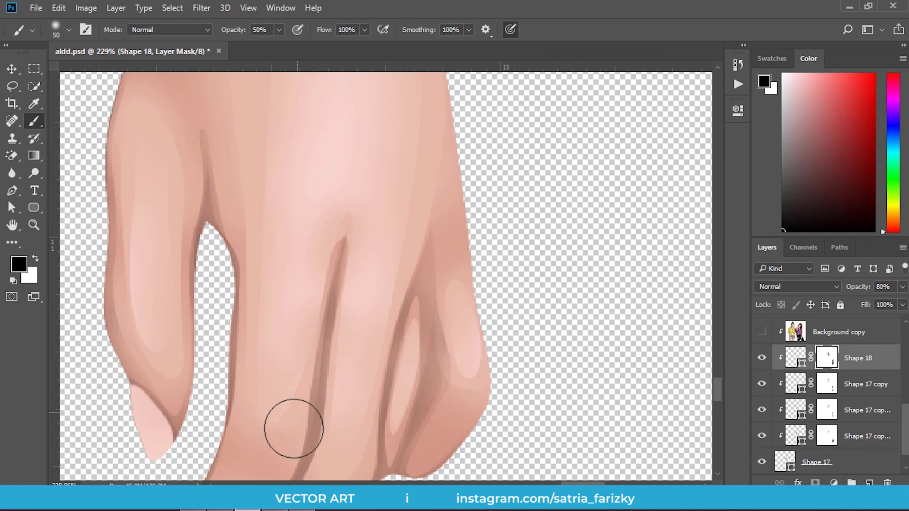
Show the darker crease layer and fade the lower crease on the Shape 17 copy 2 mask
click(762, 411)
click(824, 411)
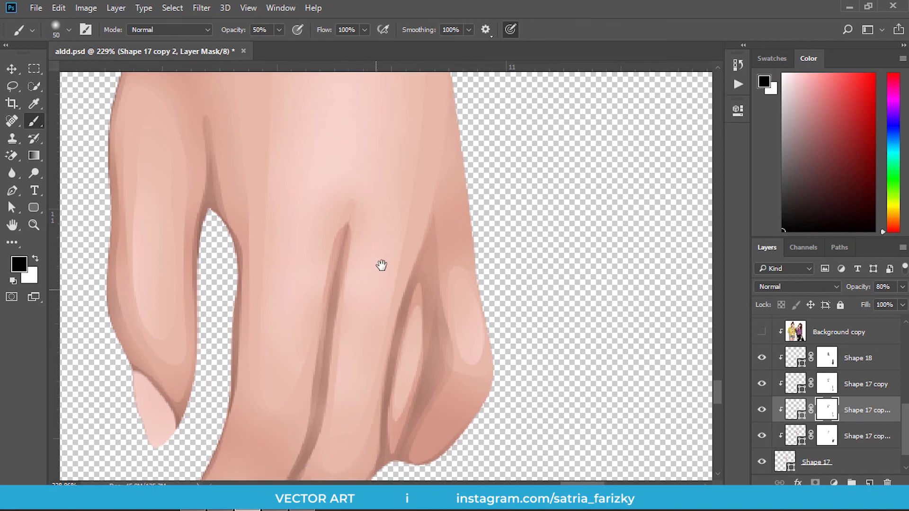
scroll(342, 381, down, 3)
drag(416, 308, 430, 365)
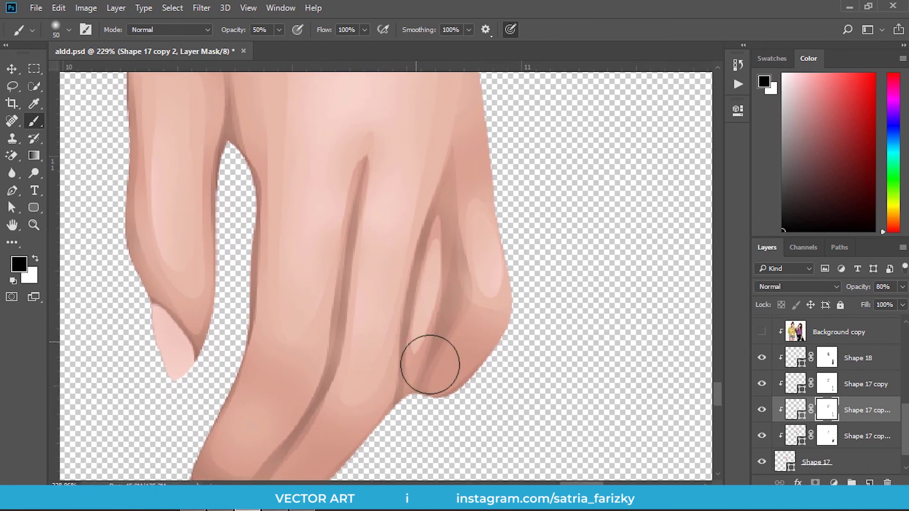
Reselect the Shape 17 copy 3 and Shape 18 masks and review the hand's creases
click(824, 433)
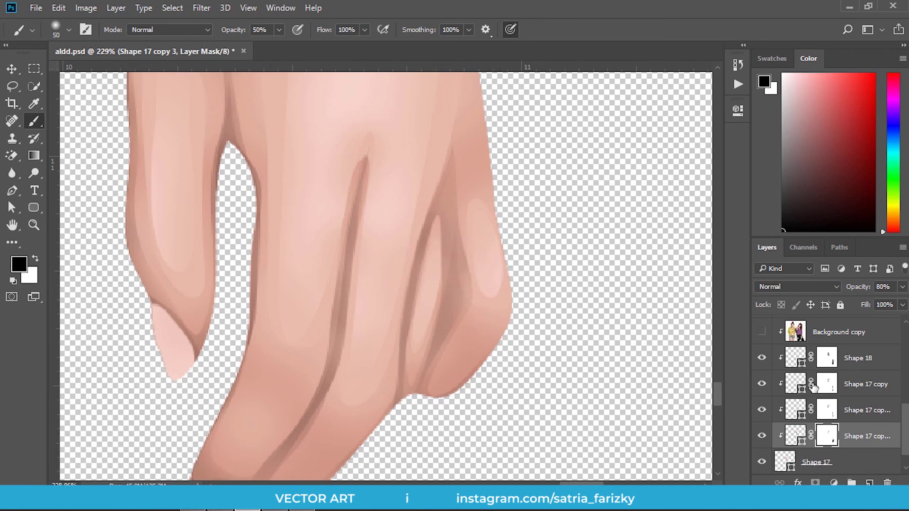
click(833, 361)
scroll(497, 314, down, 3)
scroll(499, 312, down, 2)
scroll(498, 313, down, 2)
scroll(503, 305, up, 1)
scroll(499, 248, up, 3)
scroll(519, 223, up, 2)
scroll(529, 238, down, 2)
scroll(536, 248, down, 2)
scroll(536, 251, down, 1)
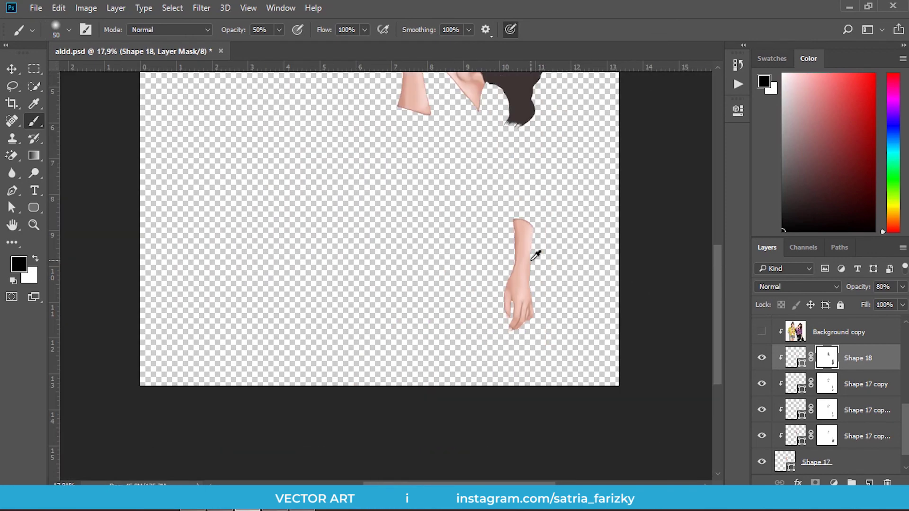
scroll(536, 256, down, 1)
Save the document and pull the forearm highlight's upper anchor to the left
key(ctrl+s)
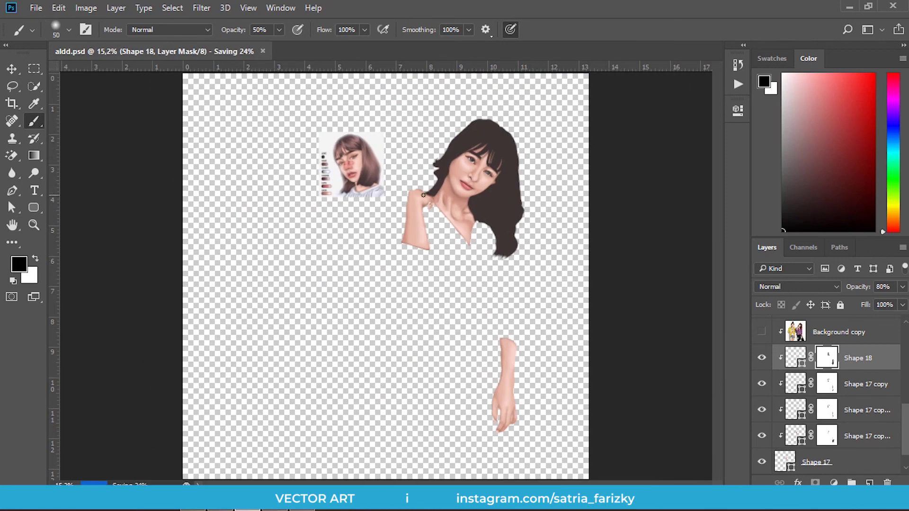
scroll(422, 195, up, 3)
scroll(429, 195, up, 2)
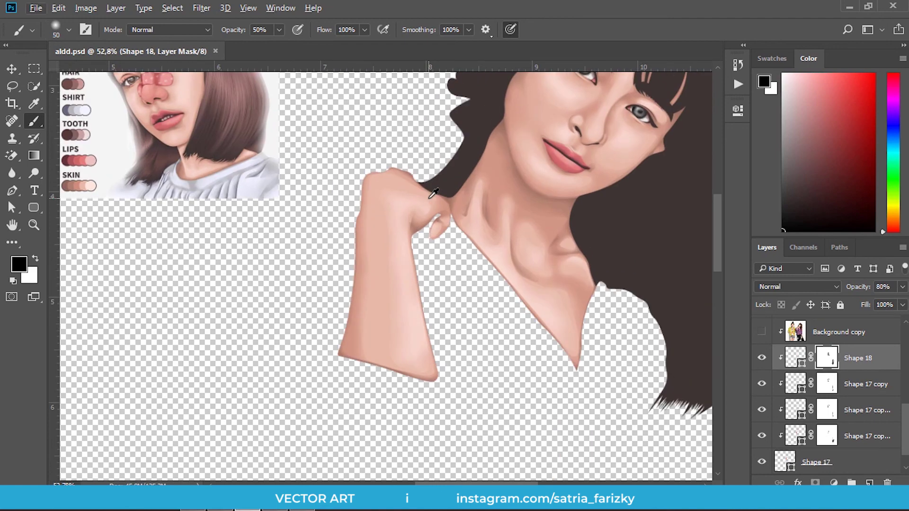
scroll(432, 212, up, 3)
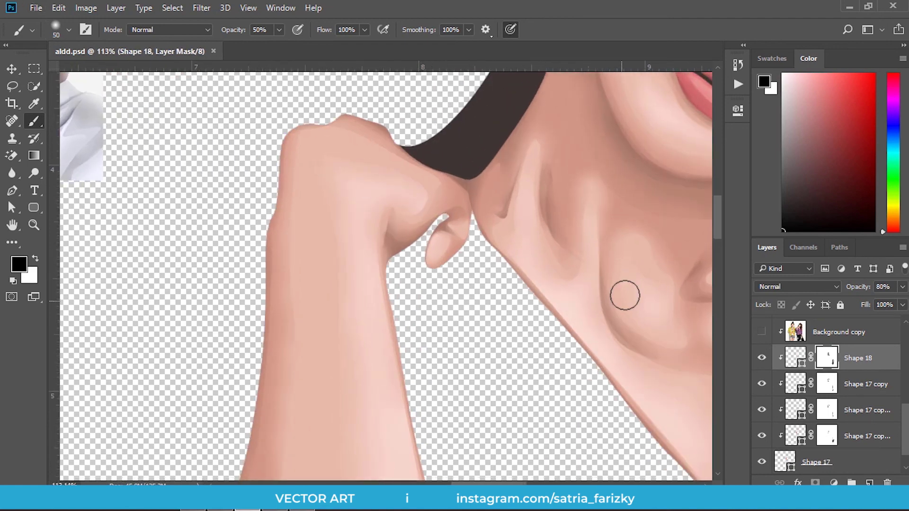
key(p)
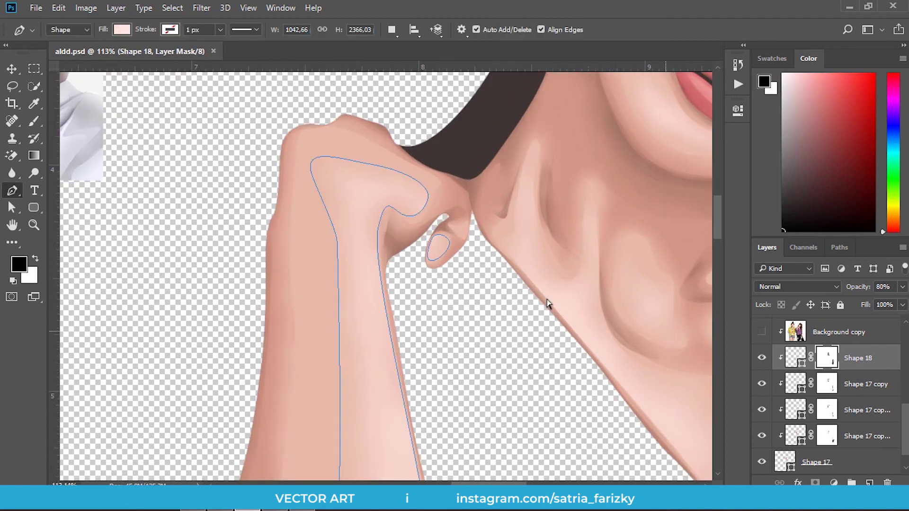
drag(337, 246, 305, 268)
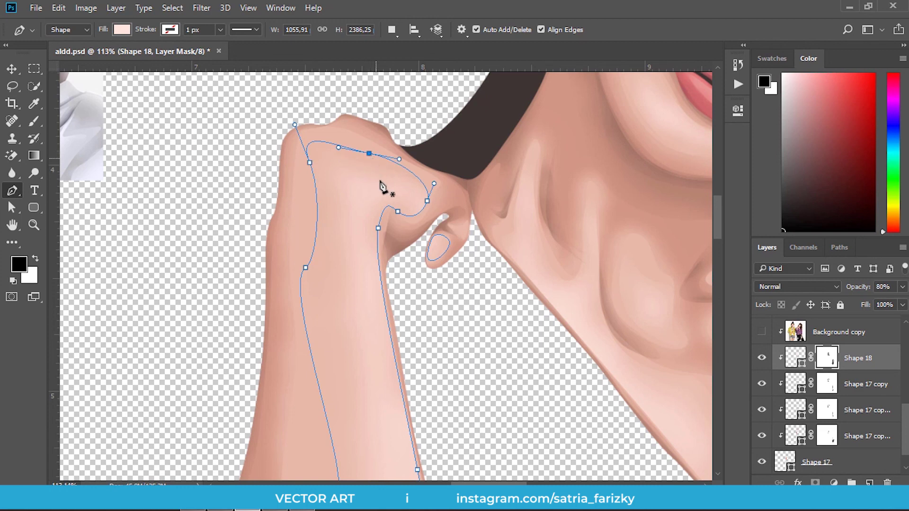
Try removing a lower anchor from the highlight outline, then undo the removal
scroll(383, 187, down, 3)
click(338, 335)
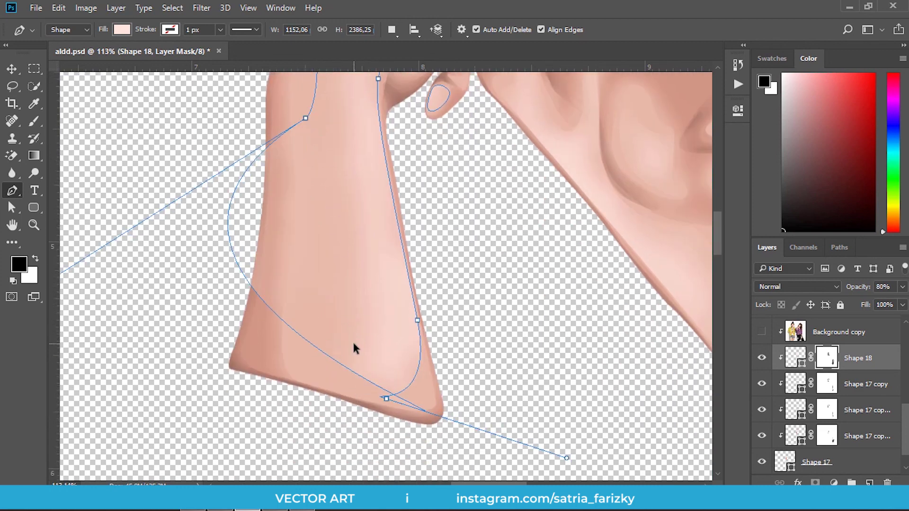
key(ctrl+z)
key(z)
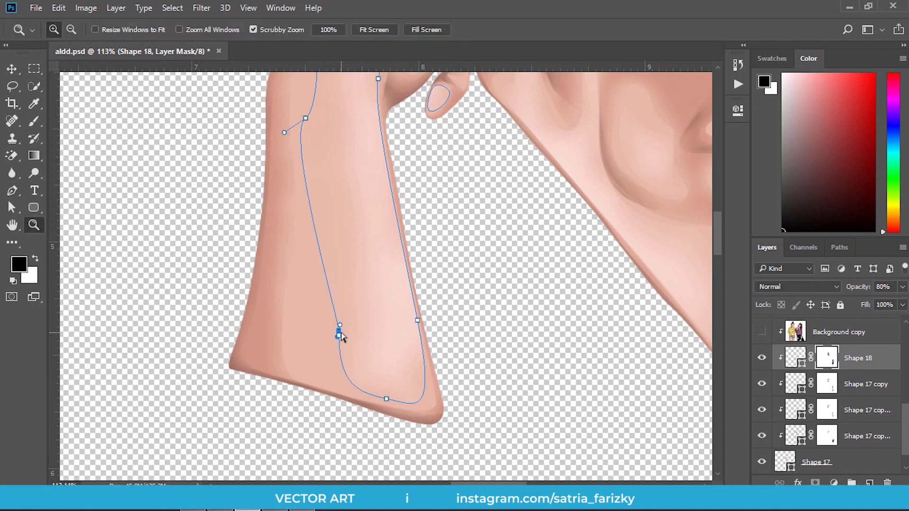
key(p)
Move the lower highlight anchor left and straighten the highlight's left edge down the arm
drag(339, 335, 306, 332)
scroll(290, 319, up, 3)
scroll(290, 319, right, 1)
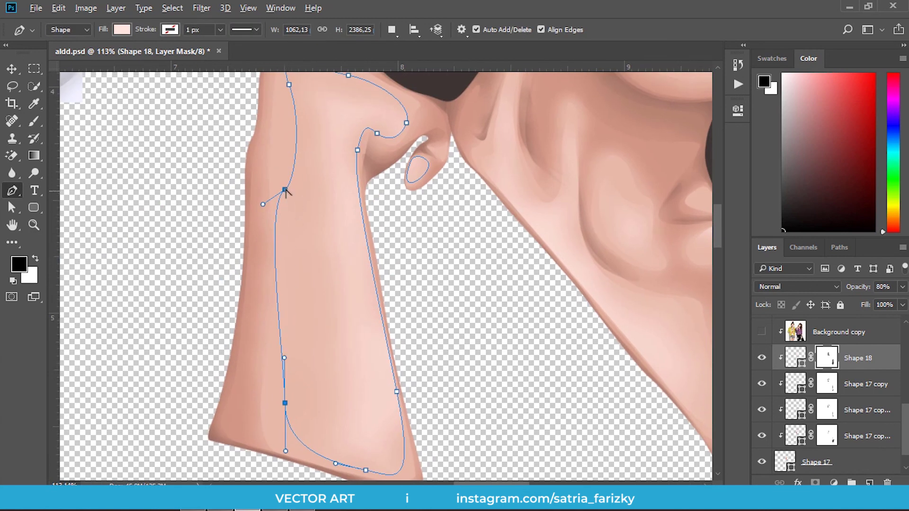
drag(285, 189, 284, 277)
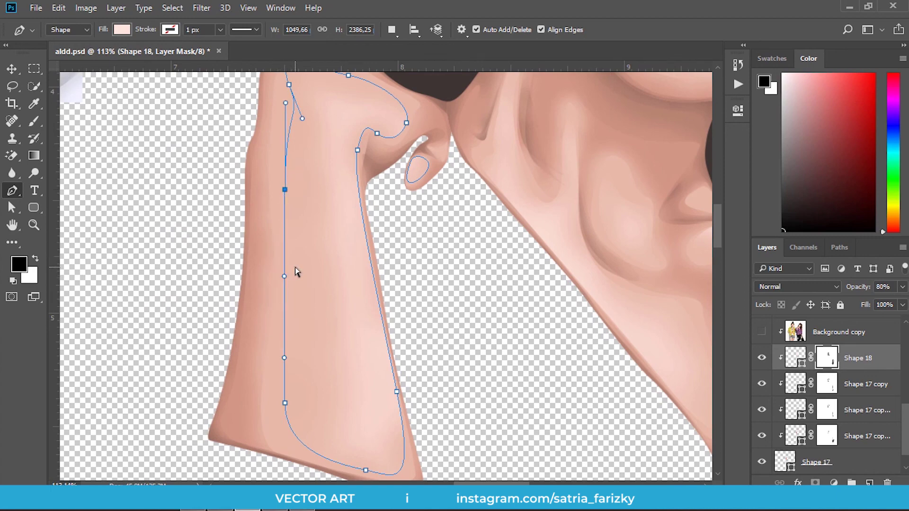
key(Return)
scroll(297, 271, up, 2)
Paint white on Shape 18's mask to brighten the middle of the raised forearm
key(v)
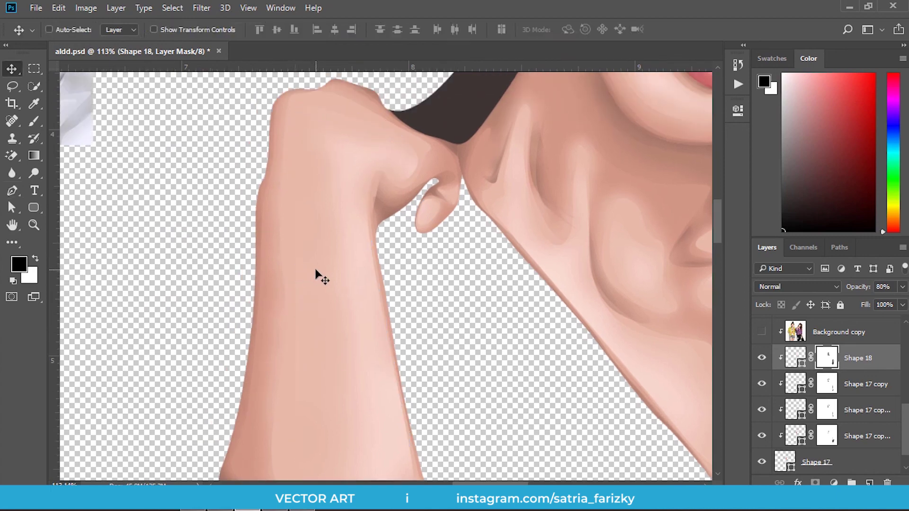
key(b)
scroll(361, 272, down, 5)
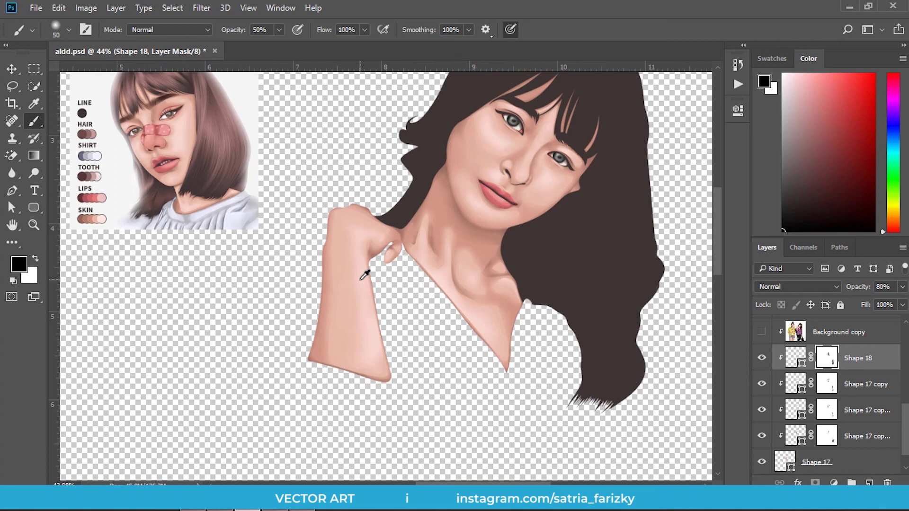
key(x)
drag(357, 203, 355, 315)
key(bracketright)
key(bracketright)
key(bracketright)
key(bracketright)
key(x)
key(bracketleft)
key(bracketleft)
key(bracketleft)
key(bracketleft)
key(bracketleft)
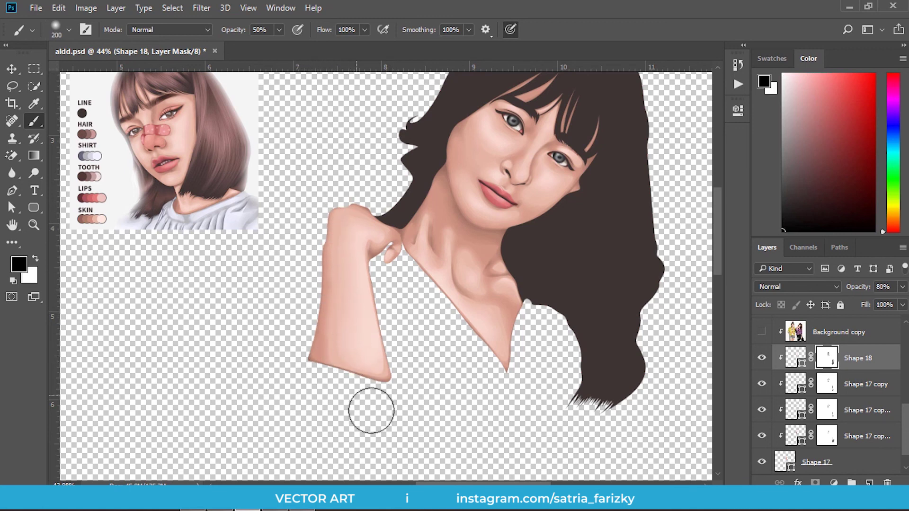
Fit the canvas in the window, save, and select the Background copy layer
scroll(441, 358, down, 2)
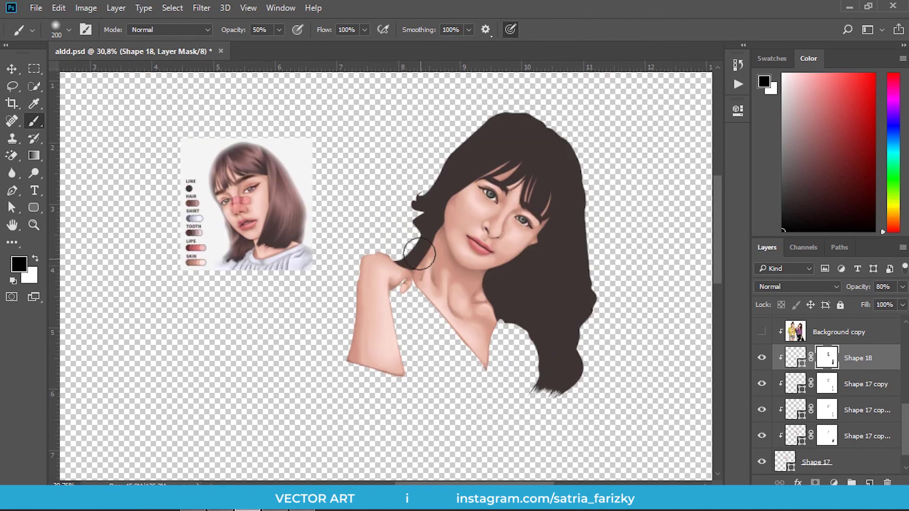
scroll(425, 261, down, 2)
scroll(441, 320, down, 1)
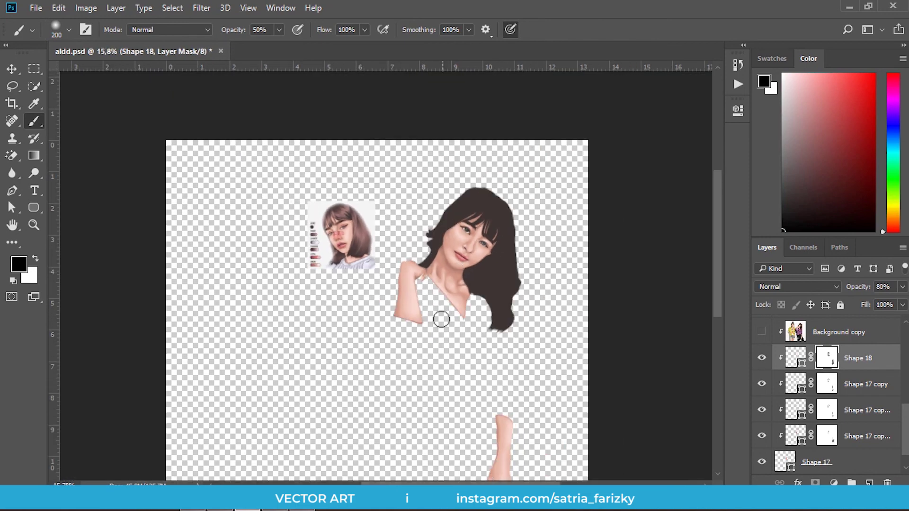
key(ctrl+0)
key(ctrl+s)
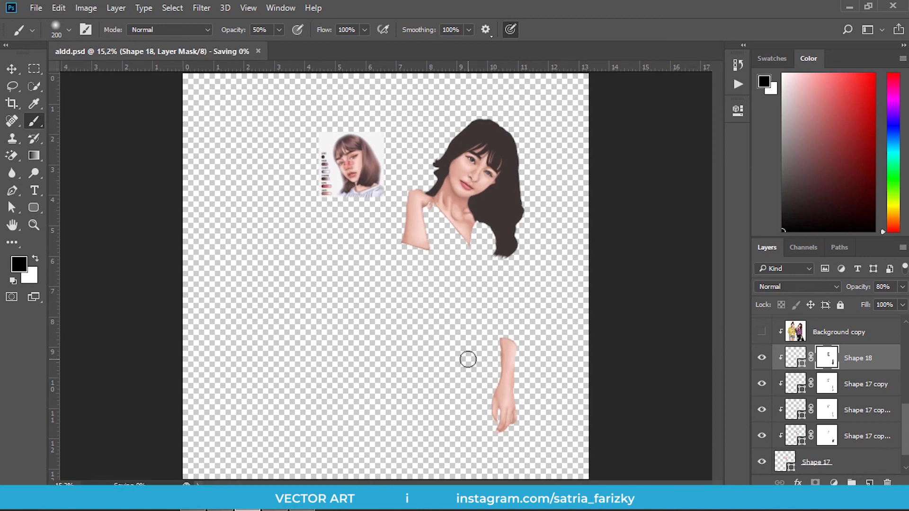
key(v)
click(848, 341)
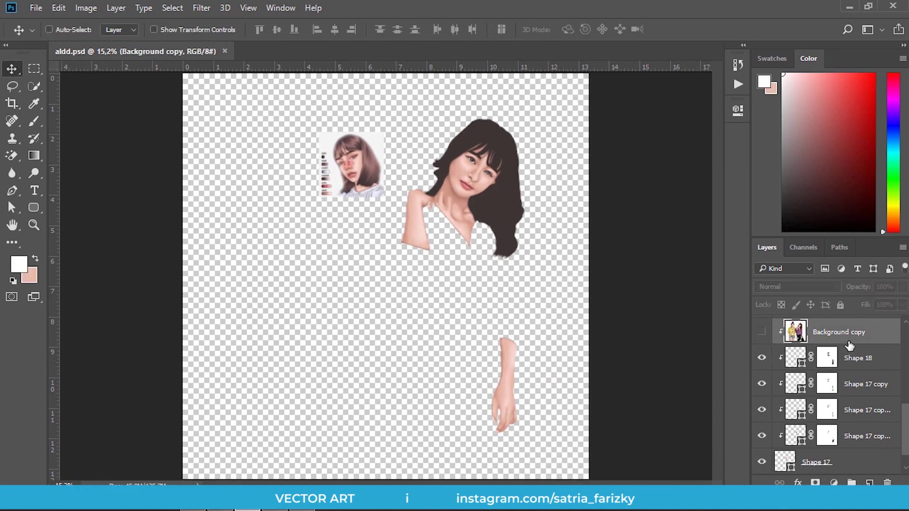